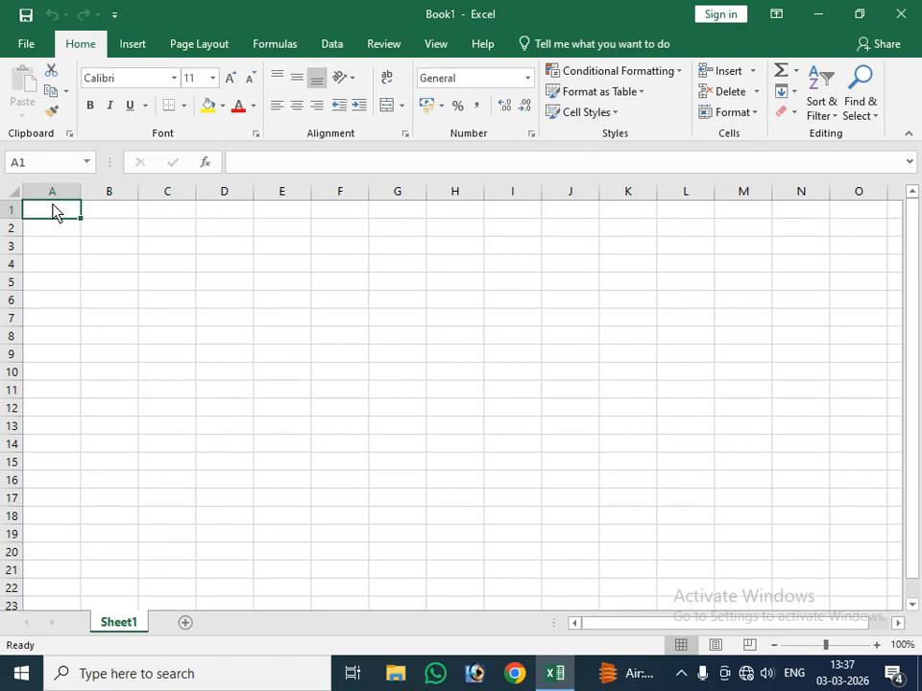
Step: Merge and center cells A1 through E1 for the heading
left_click_drag(70, 217, 270, 213)
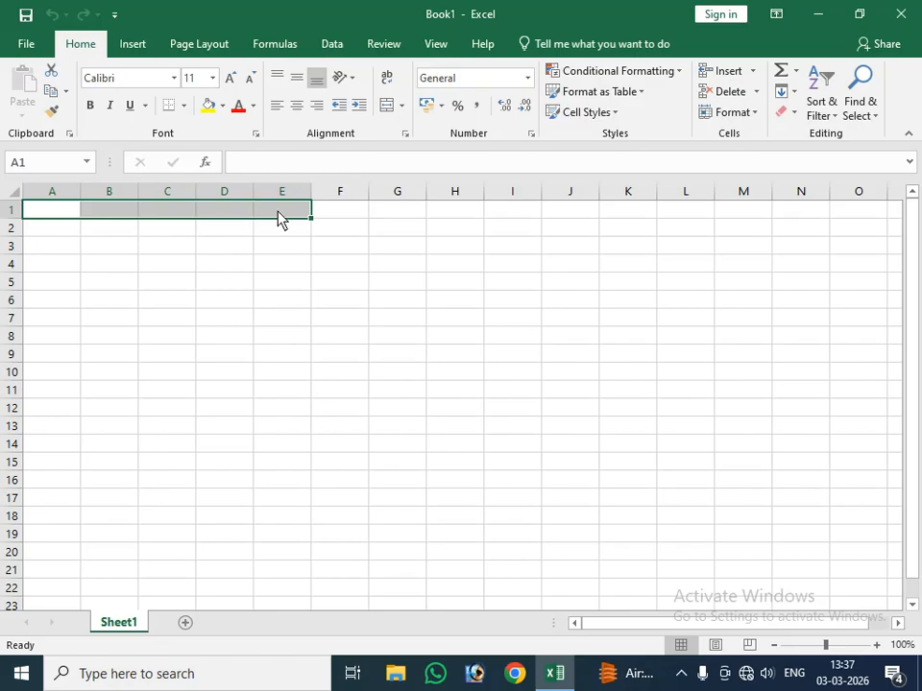
left_click(387, 112)
left_click(115, 262)
left_click(62, 216)
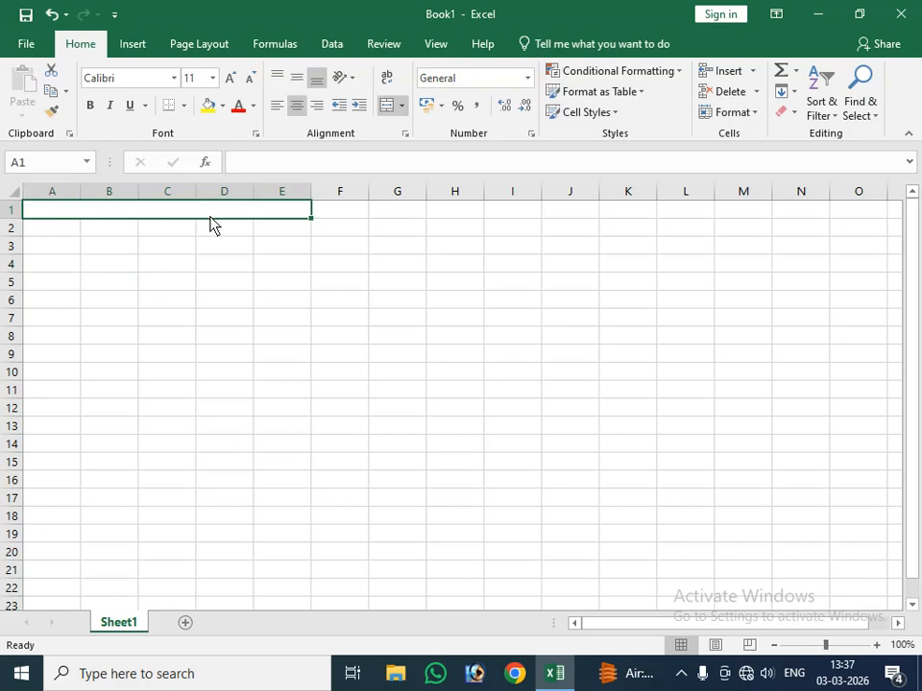
Step: Enter the heading "Jay shri Ram Multi Services" in the merged row 1 cell
type("Ja")
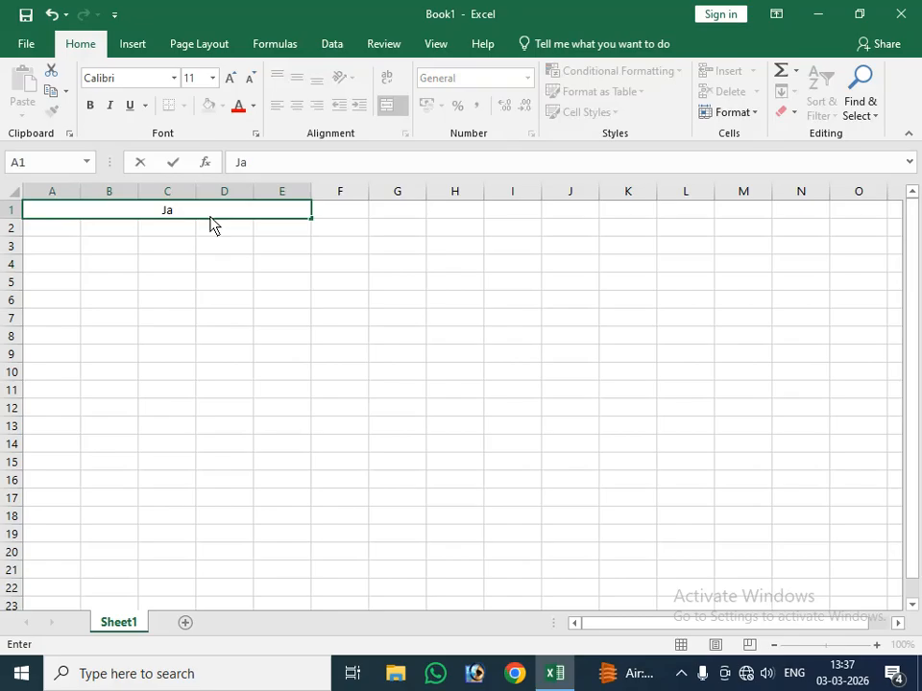
type("y shri Ram MUl")
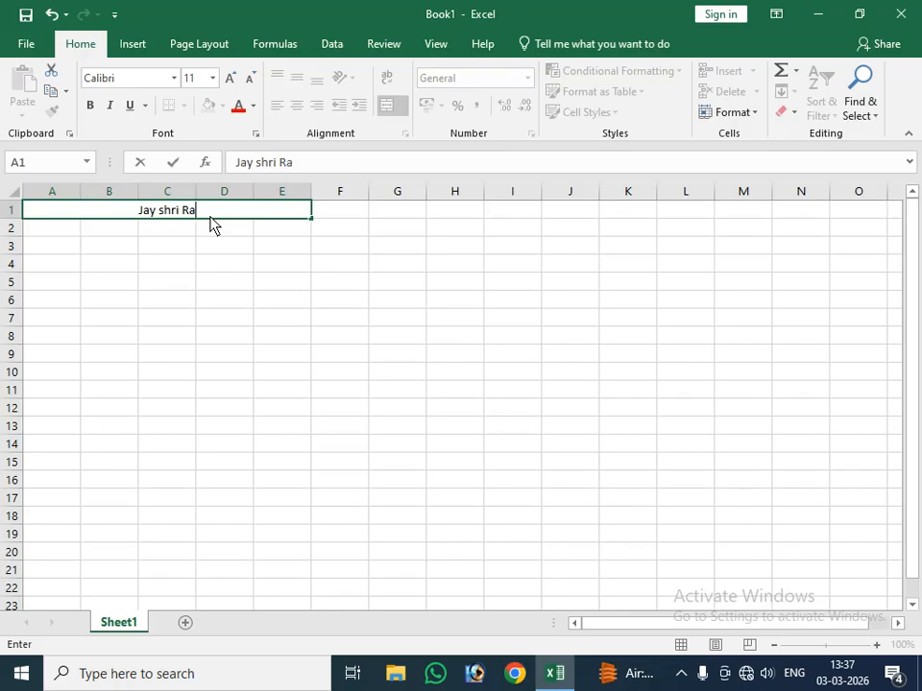
key("BackSpace")
key("BackSpace")
type("ulti Ser")
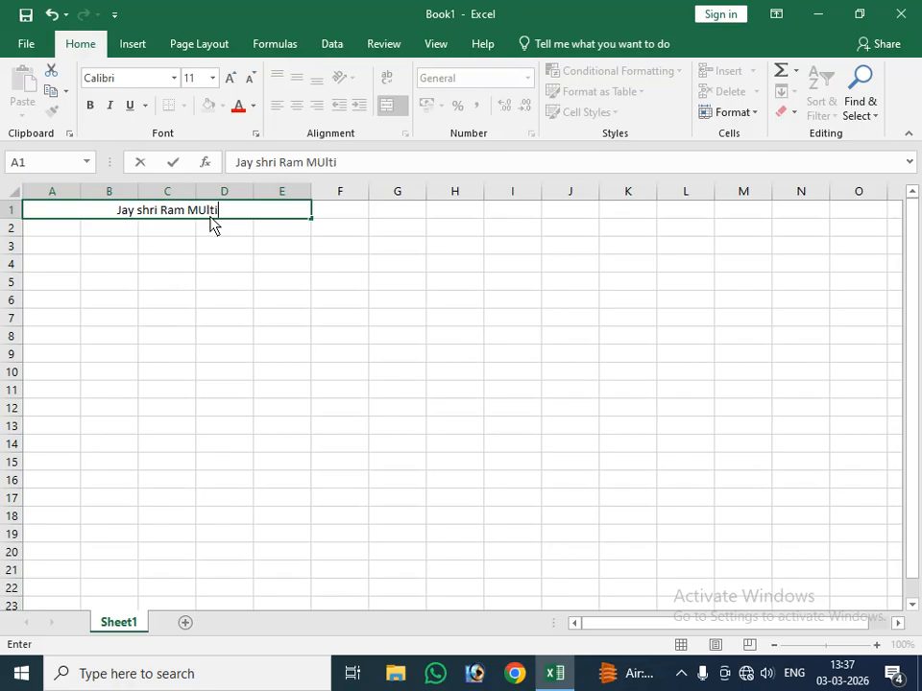
type("vices")
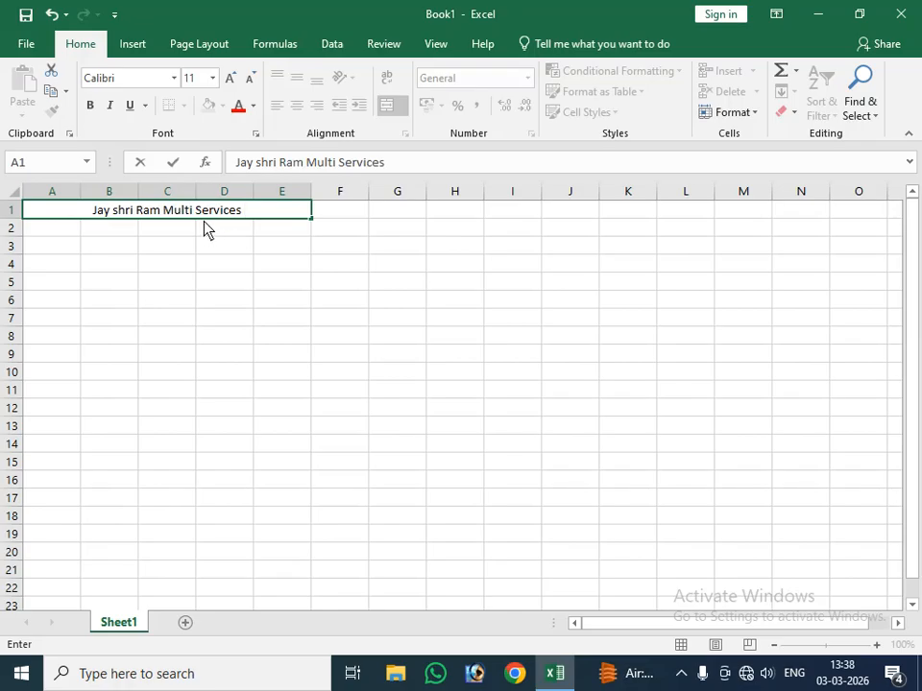
left_click(203, 228)
Step: Increase the font size of the row 1 heading to 18
left_click(158, 214)
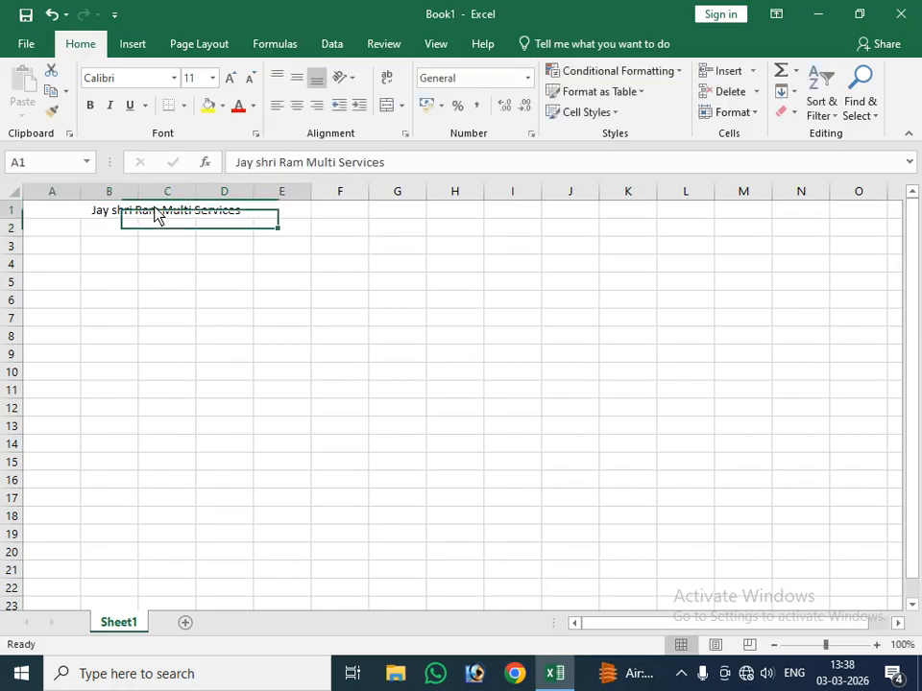
left_click(234, 80)
left_click(233, 81)
left_click(232, 79)
left_click(231, 79)
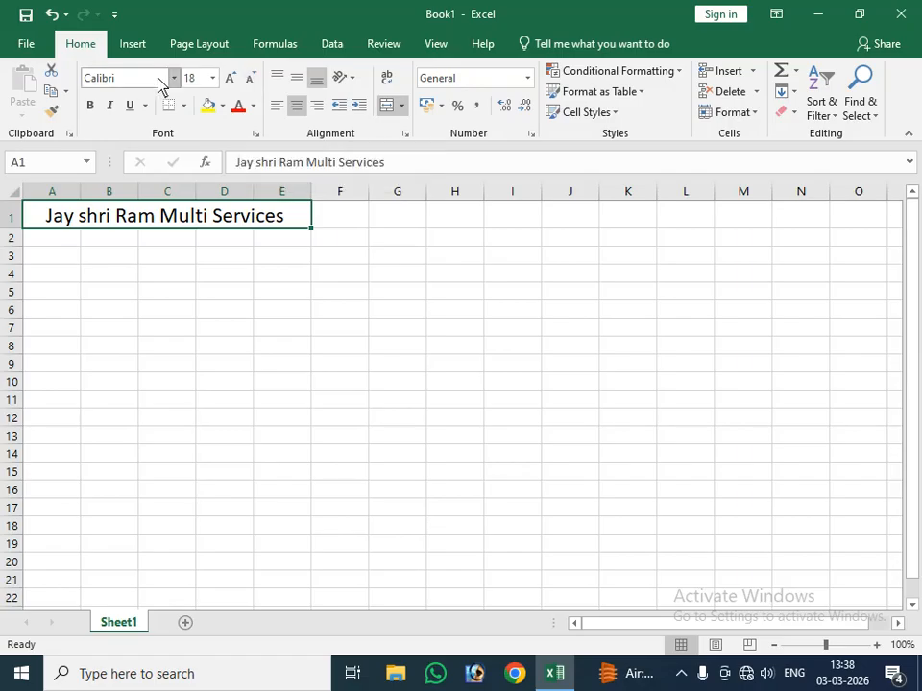
Step: Change the heading's font to Algerian and reduce its size to 16
left_click(212, 78)
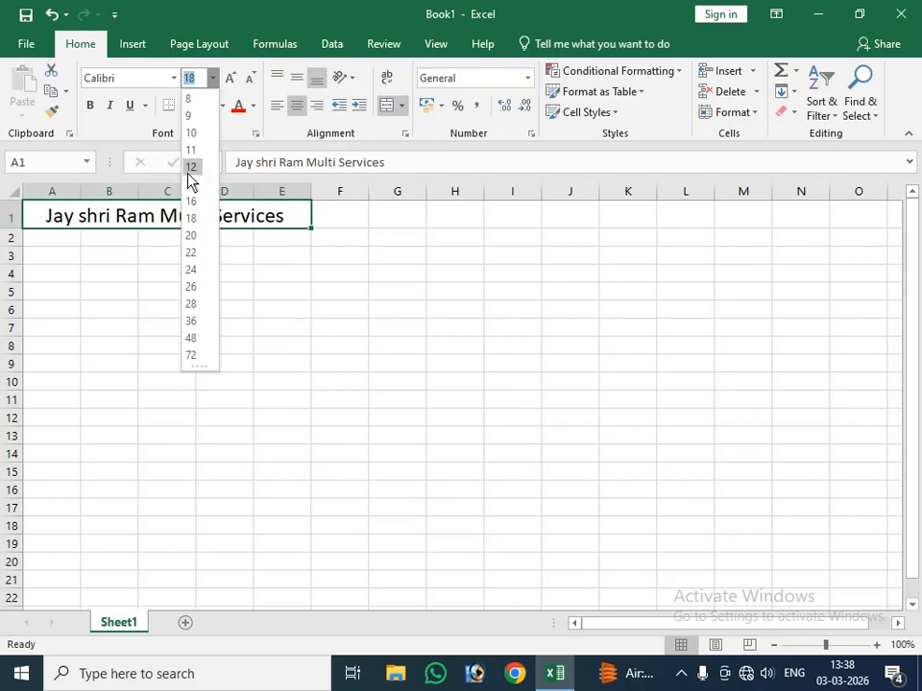
left_click(142, 85)
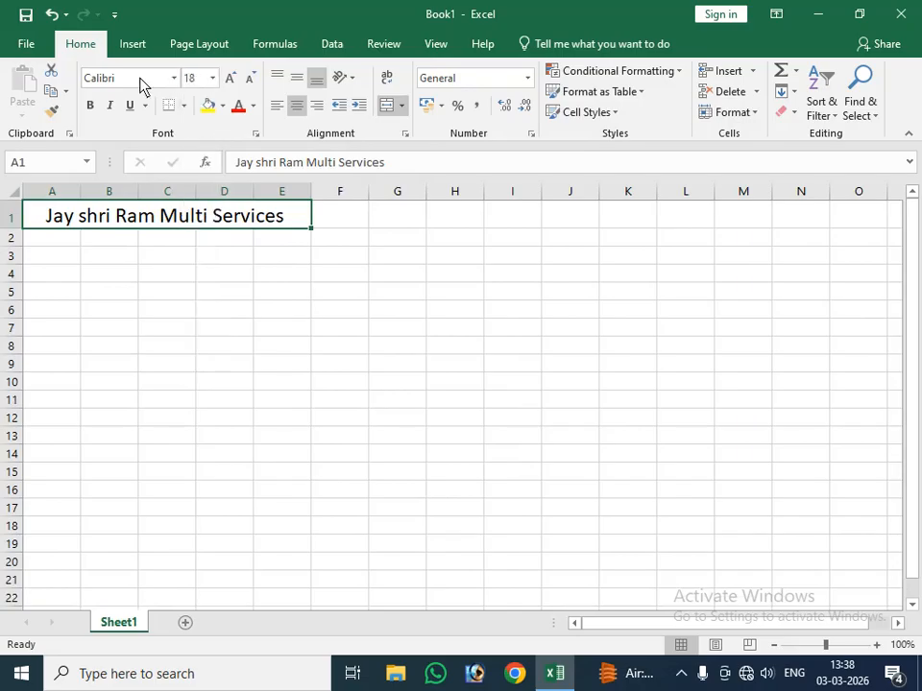
left_click(141, 85)
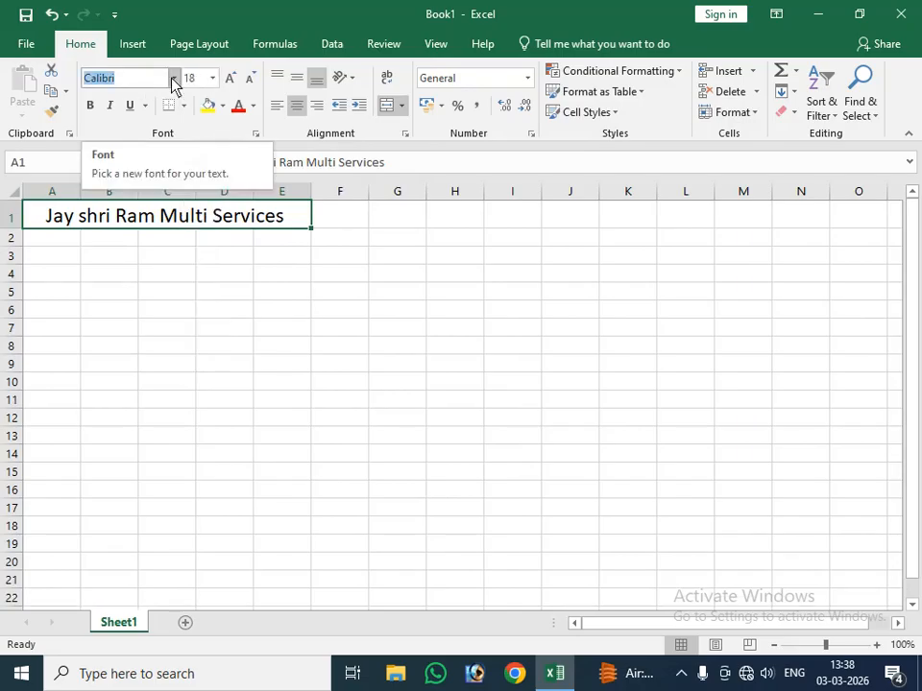
left_click(174, 78)
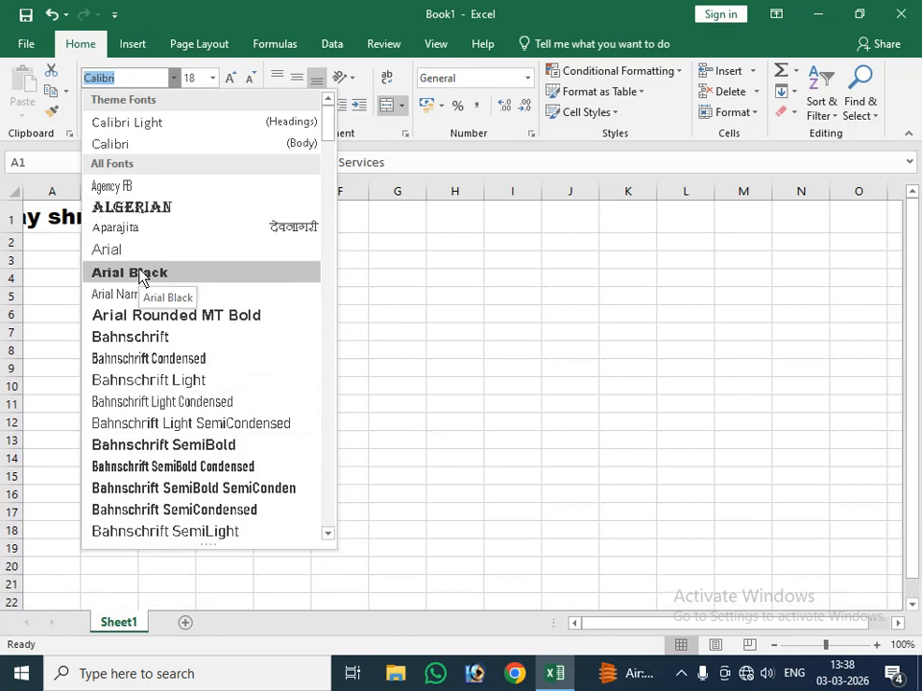
left_click(144, 208)
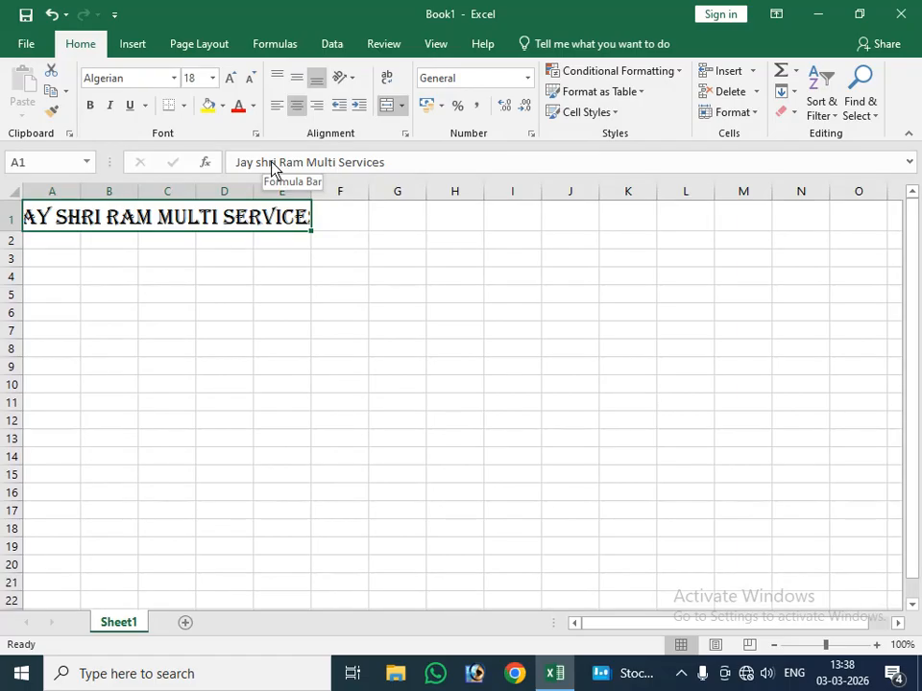
left_click(251, 79)
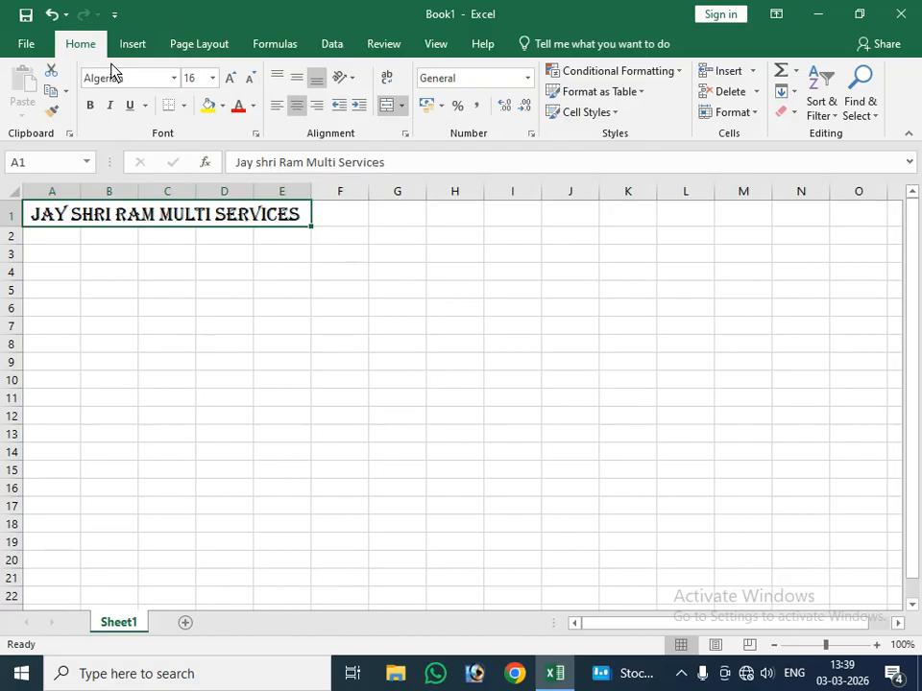
Step: Color the heading text in row 1 with the standard red
left_click(189, 255)
left_click(165, 212)
left_click(253, 106)
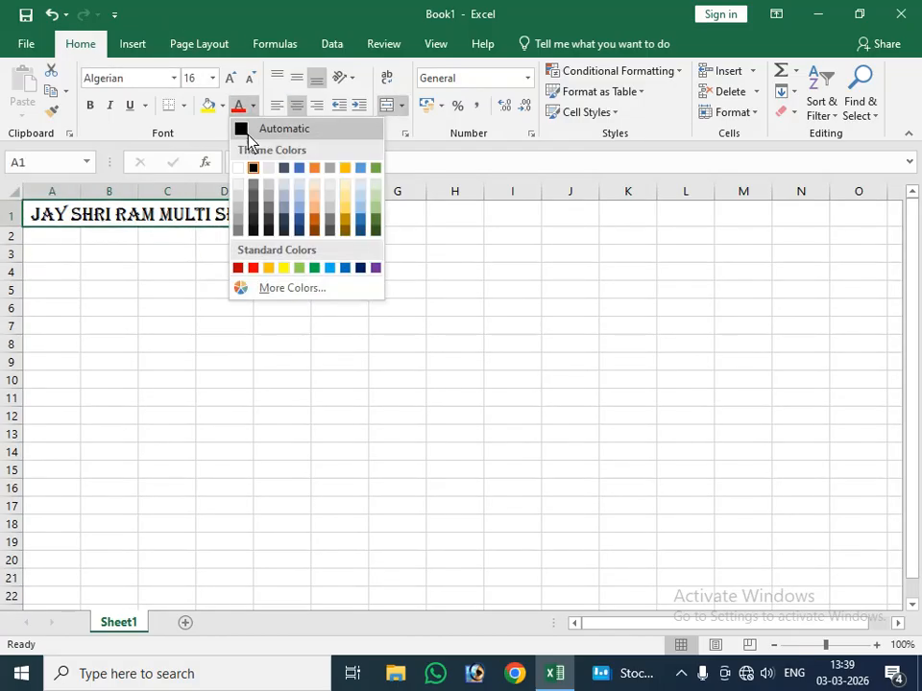
left_click(254, 269)
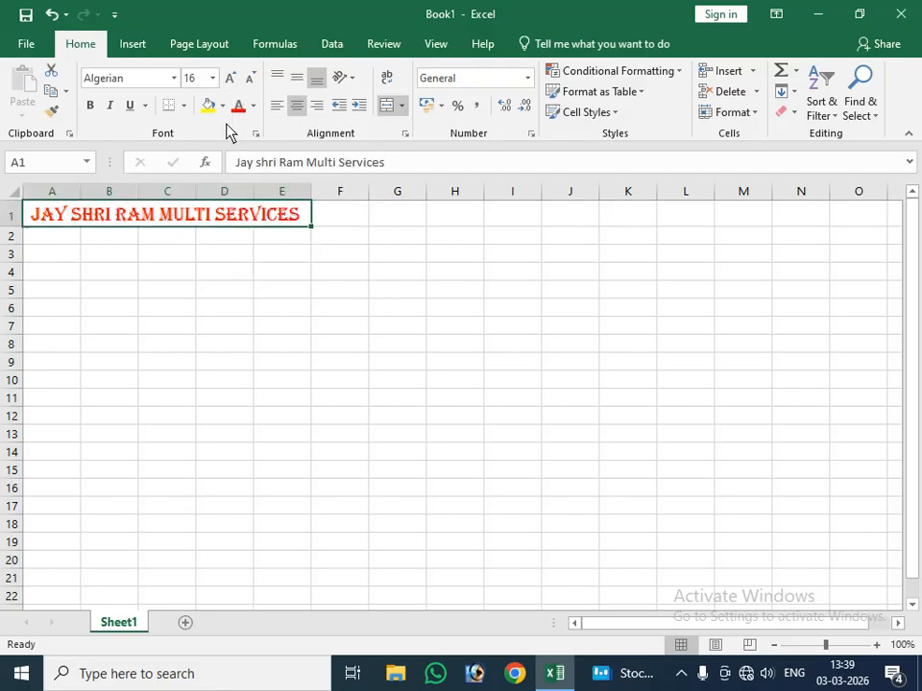
left_click(166, 259)
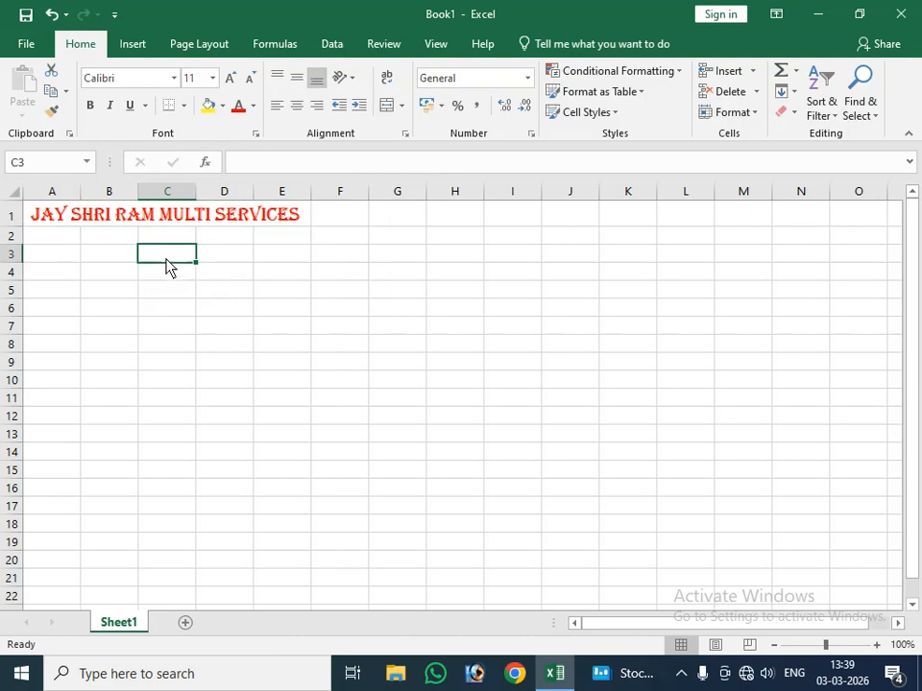
left_click(169, 214)
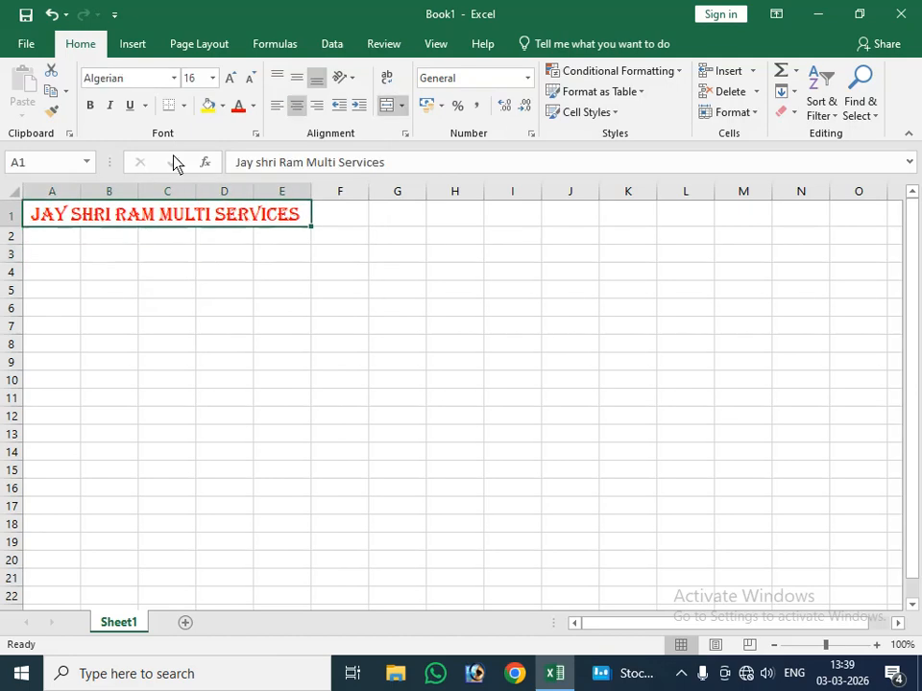
left_click(223, 106)
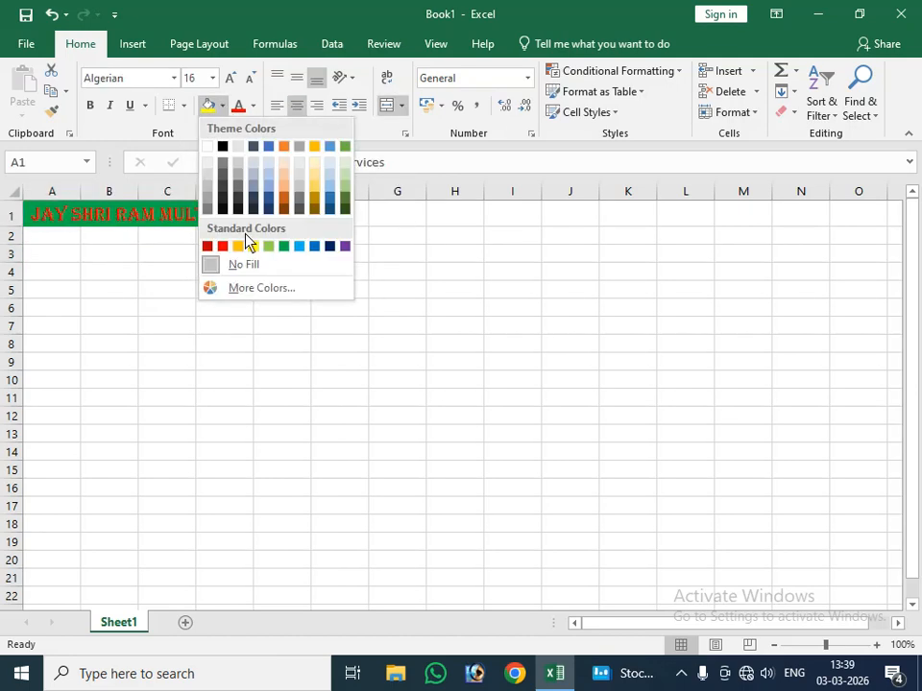
left_click(157, 341)
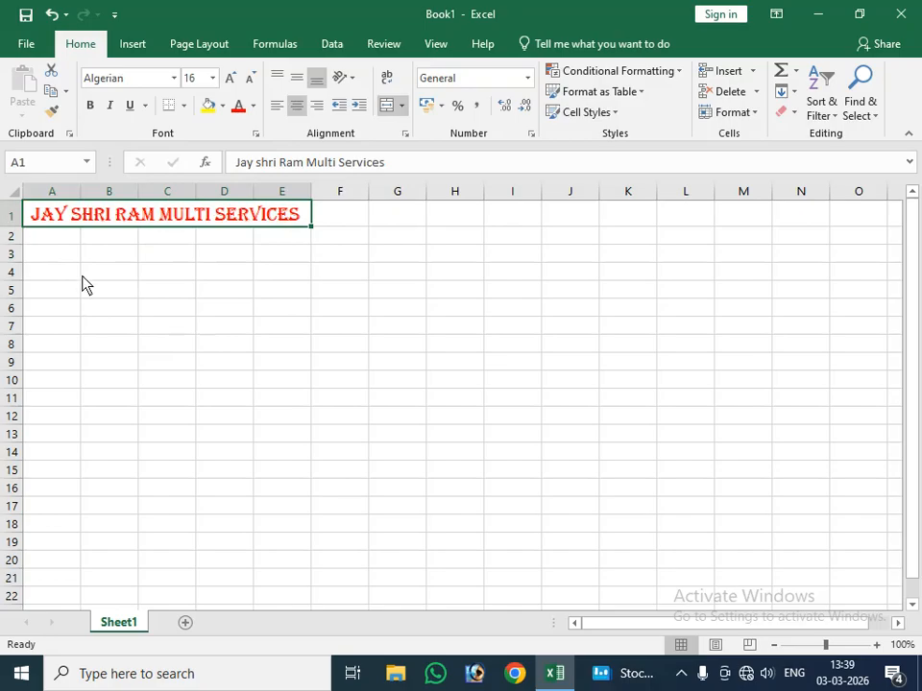
Step: Merge and center cells A2 through E2 below the heading
left_click(39, 240)
left_click_drag(39, 245, 283, 244)
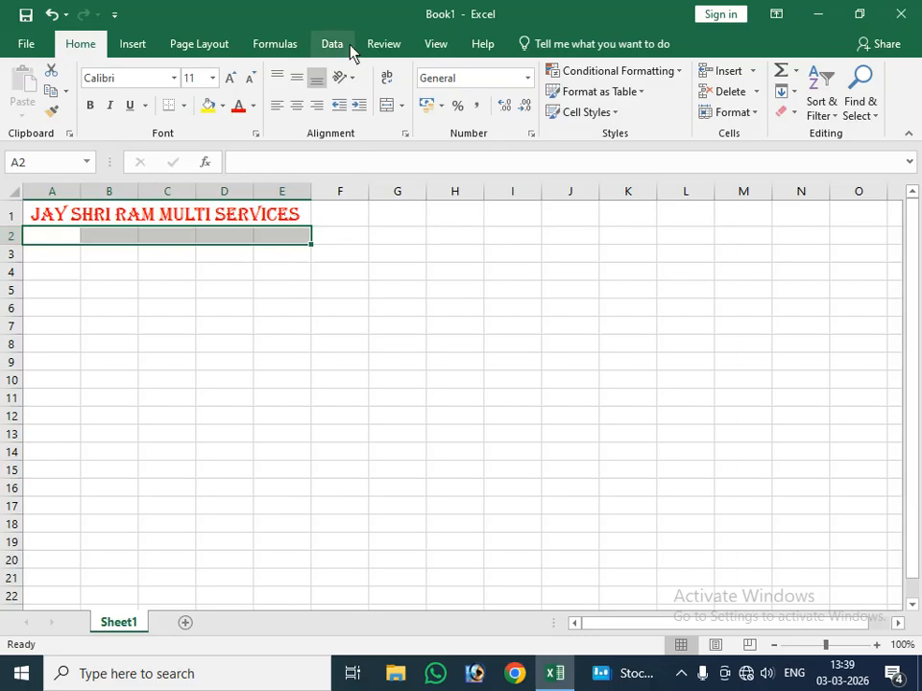
left_click(386, 108)
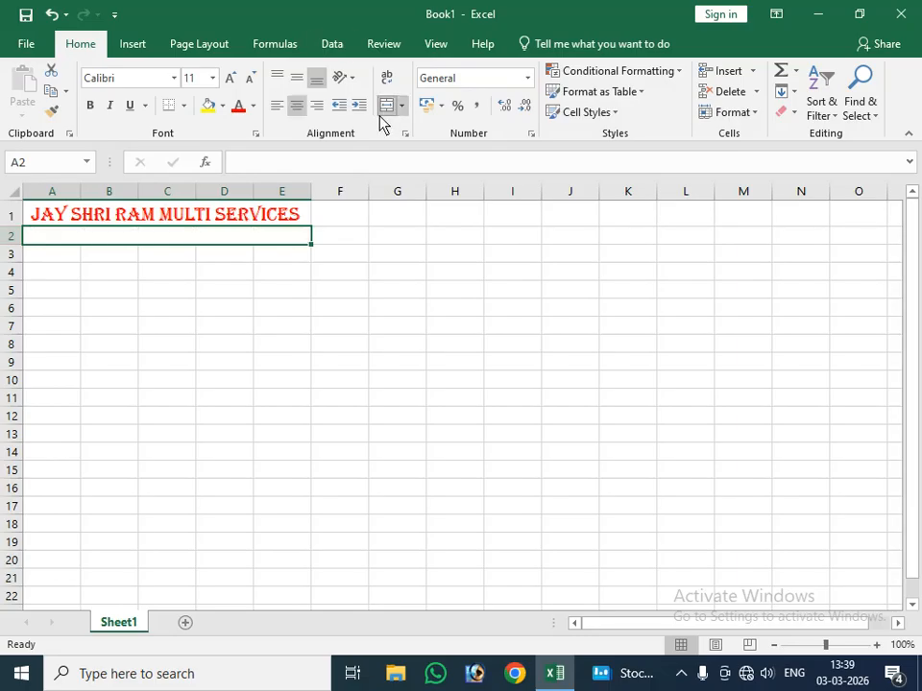
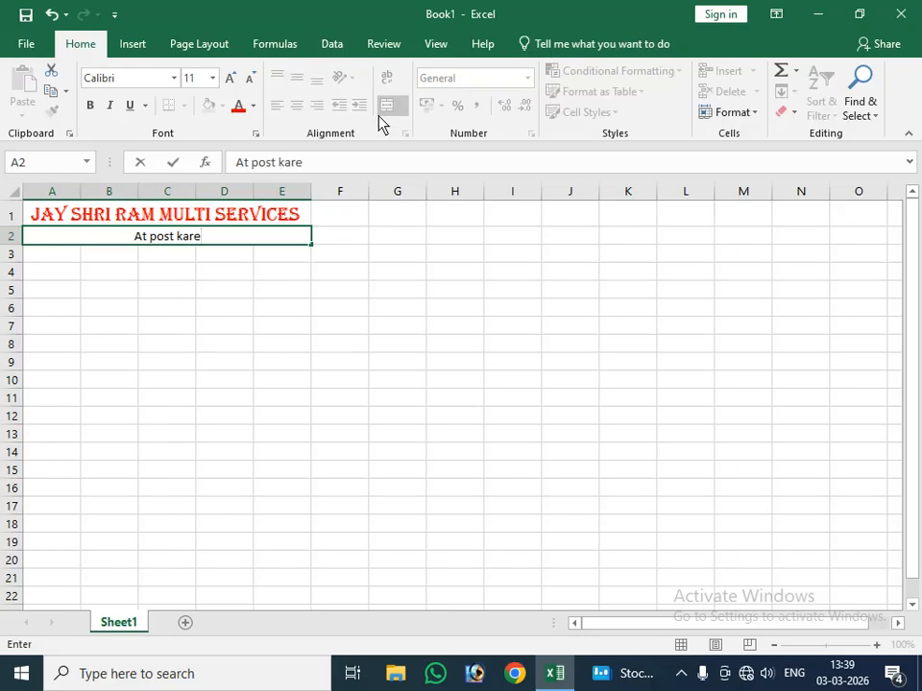
Step: Enter the business's postal address in the merged row 2 cell
key("BackSpace")
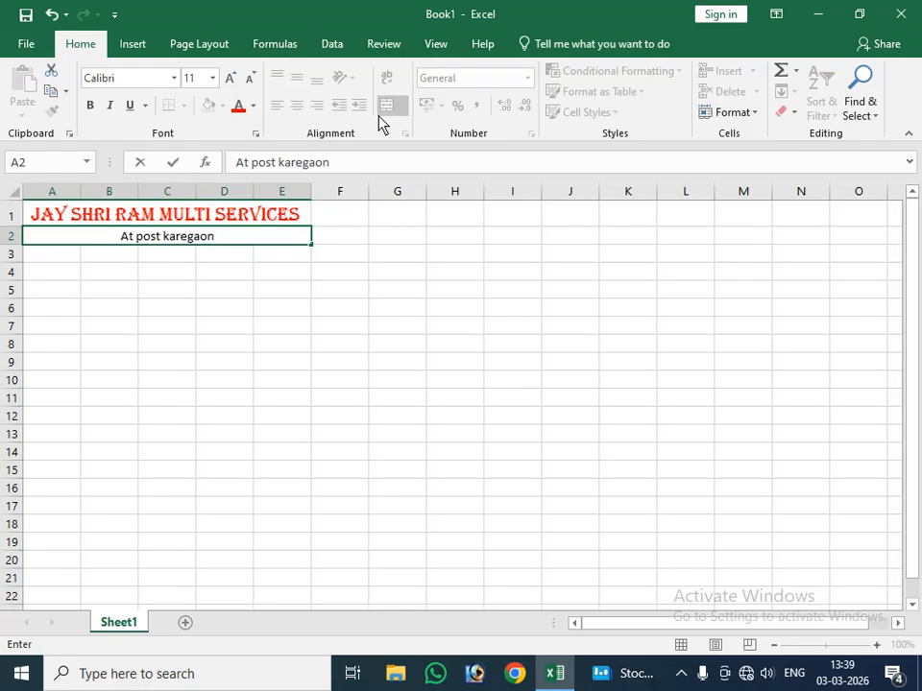
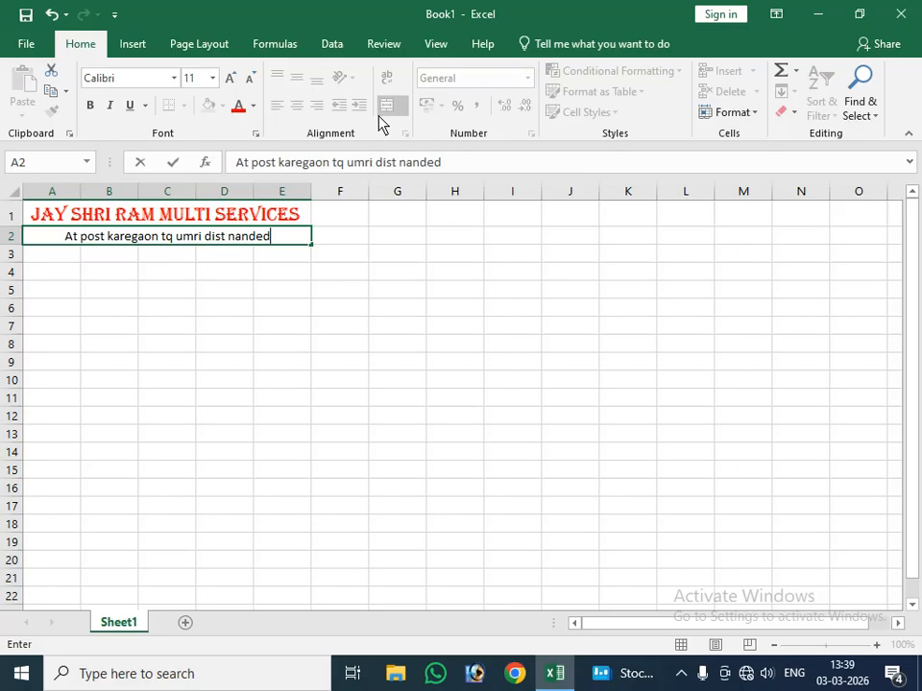
left_click(236, 294)
Step: Make the address line in row 2 bold and increase its font size by one step
left_click(229, 238)
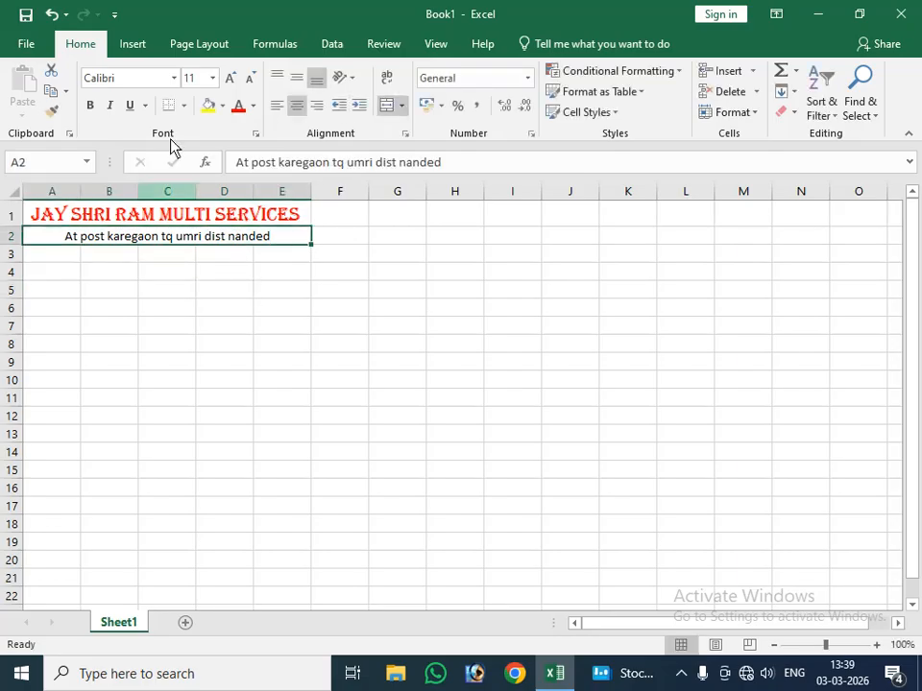
left_click(91, 104)
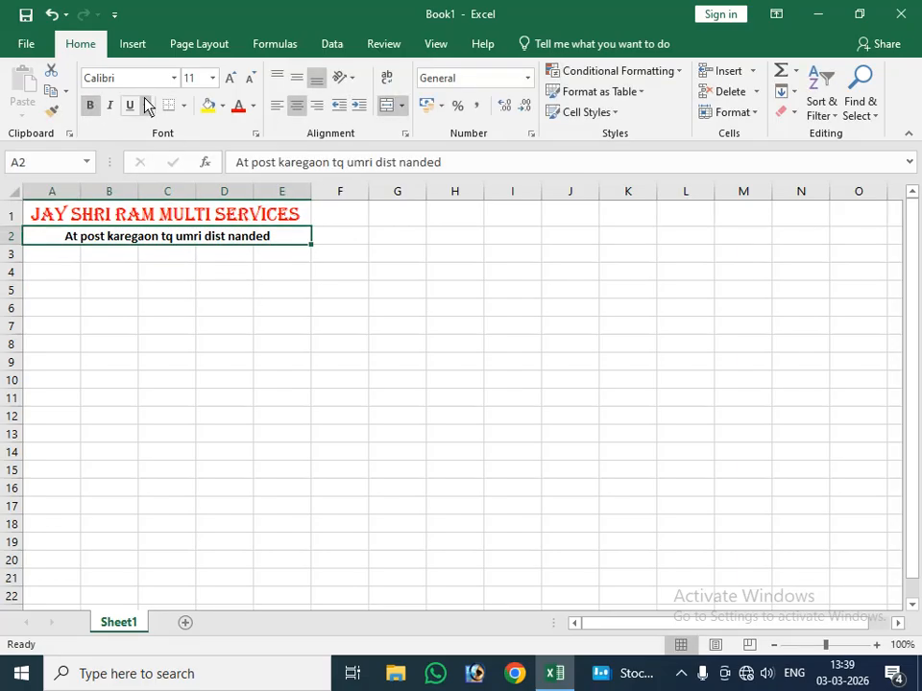
left_click(229, 79)
Step: Merge and center cells A3 through E3 and enter the business's mobile number line with its last digits masked by asterisks
left_click_drag(67, 255, 286, 259)
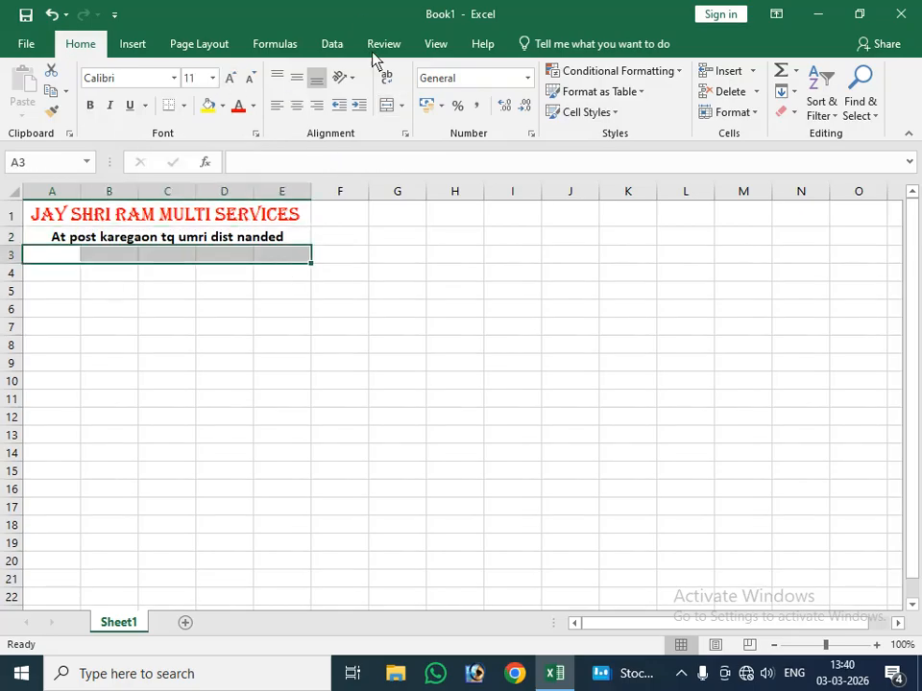
left_click(386, 104)
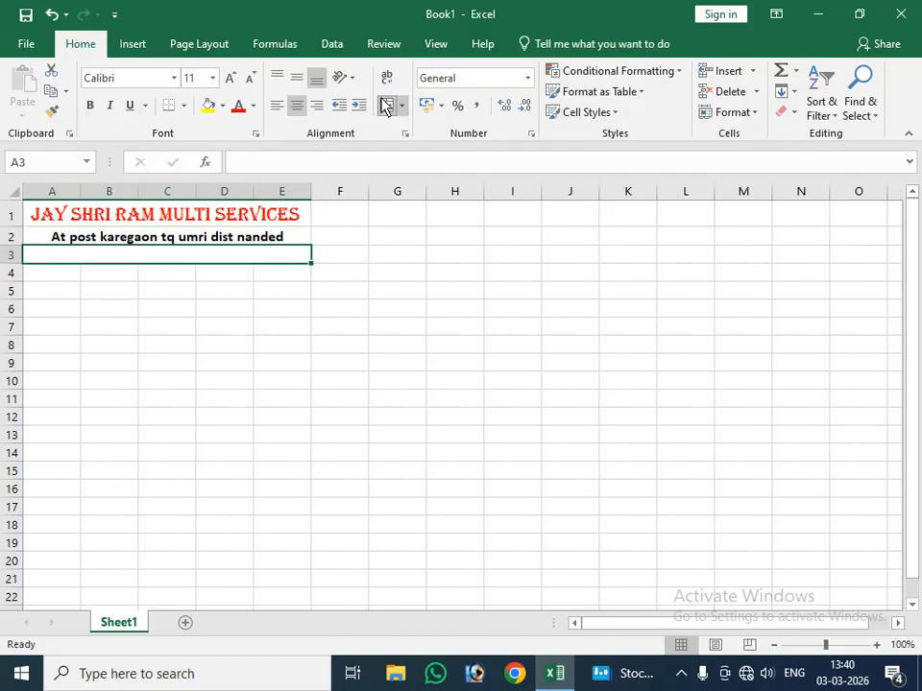
type("Mo")
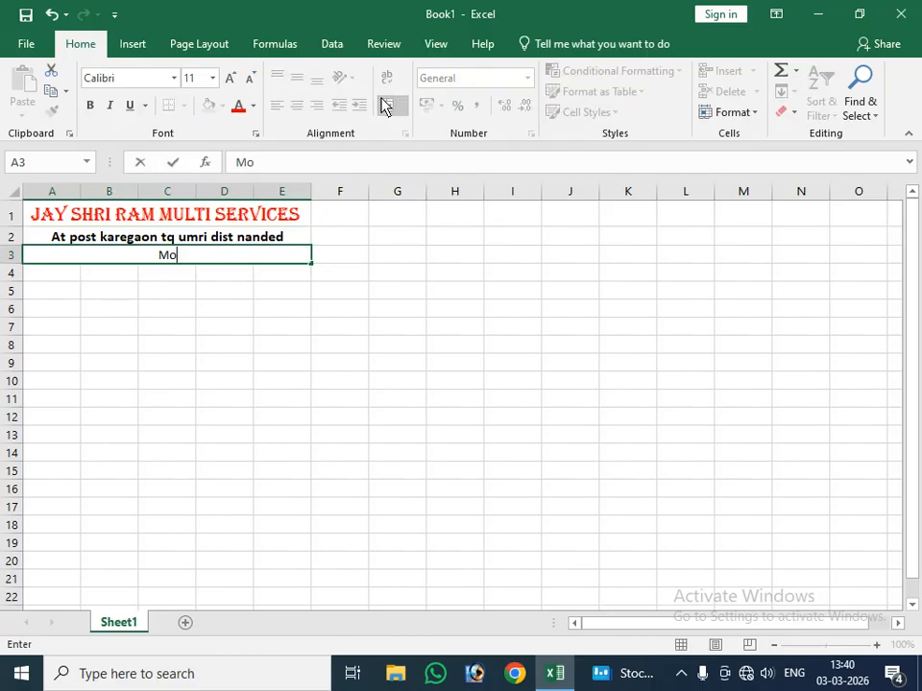
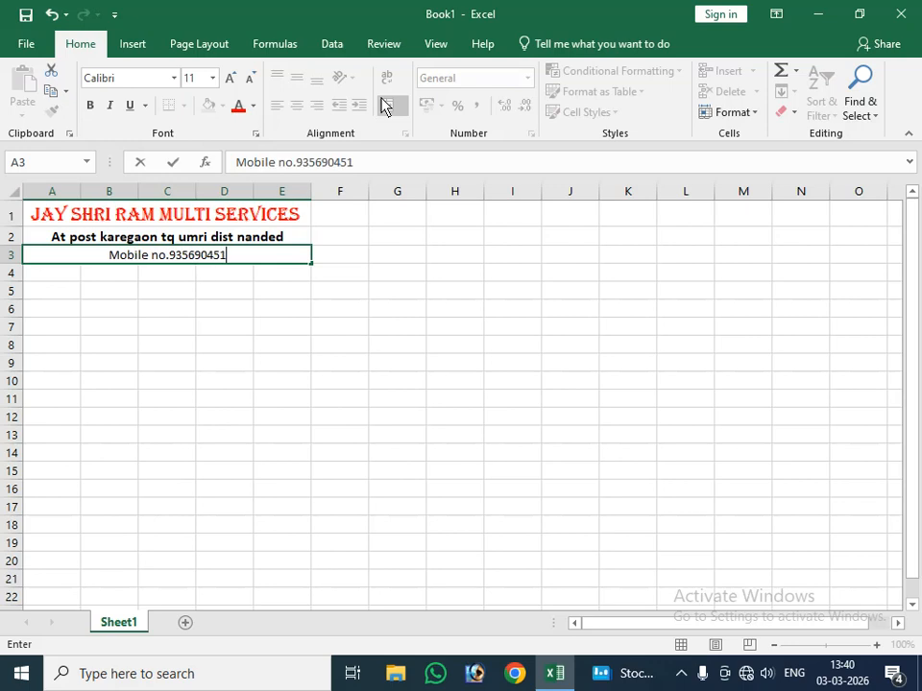
type("**")
Step: Make the mobile number line in row 3 bold at size 14 and enlarge the row 2 address line to size 14
left_click(183, 257)
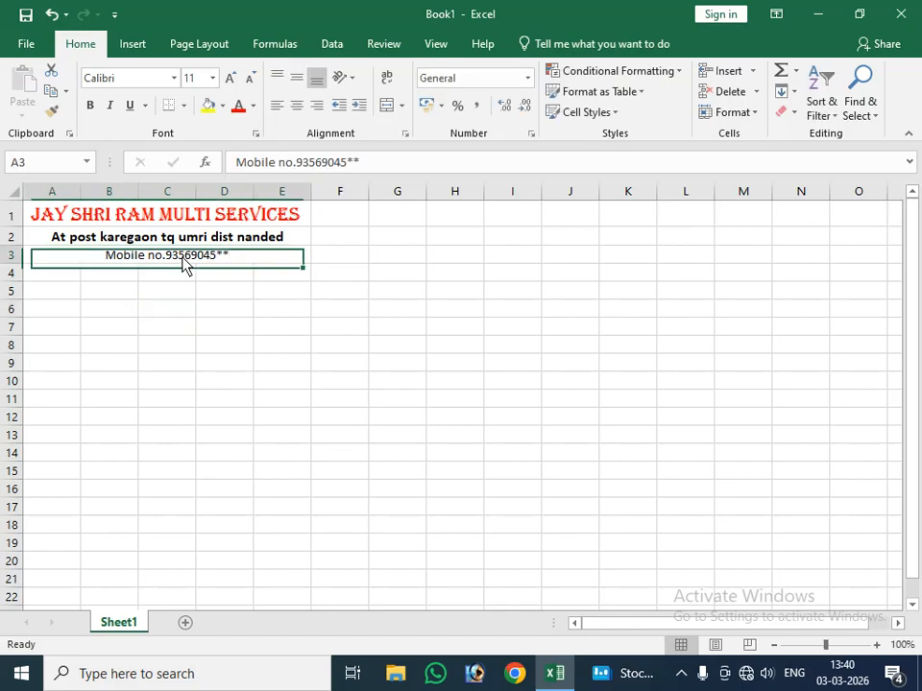
left_click(230, 77)
left_click(231, 78)
left_click(90, 105)
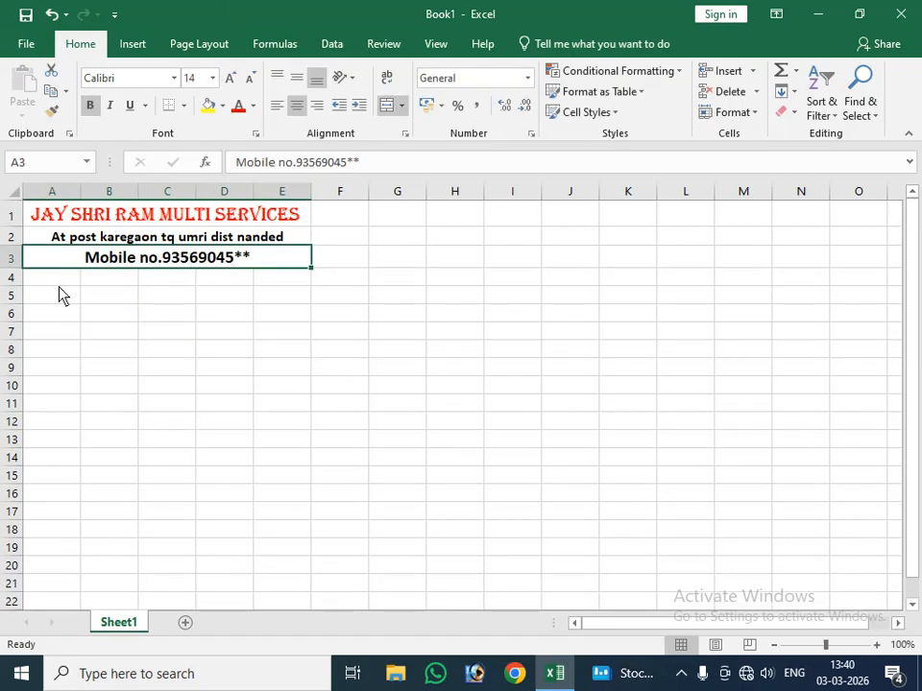
left_click(115, 239)
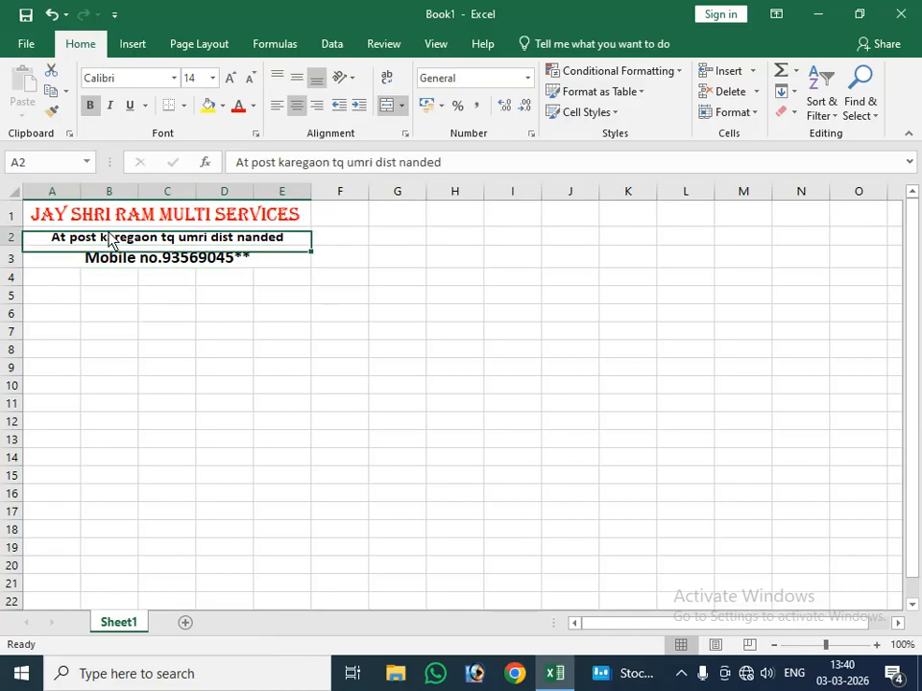
left_click(232, 80)
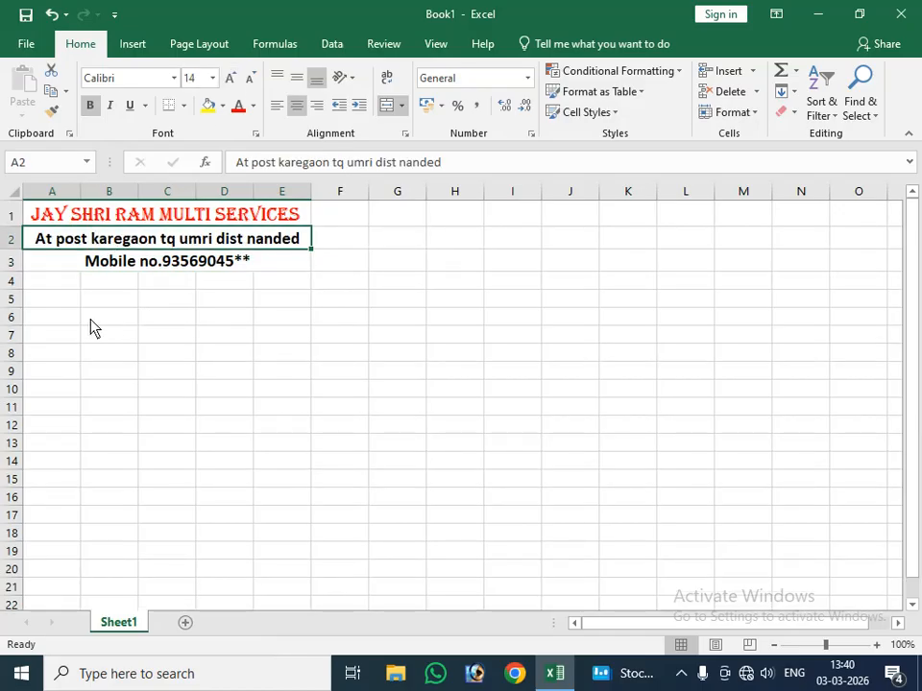
Step: Merge and center cells A4 through E4 and enter the title "Bill Invoice"
left_click_drag(74, 286, 274, 288)
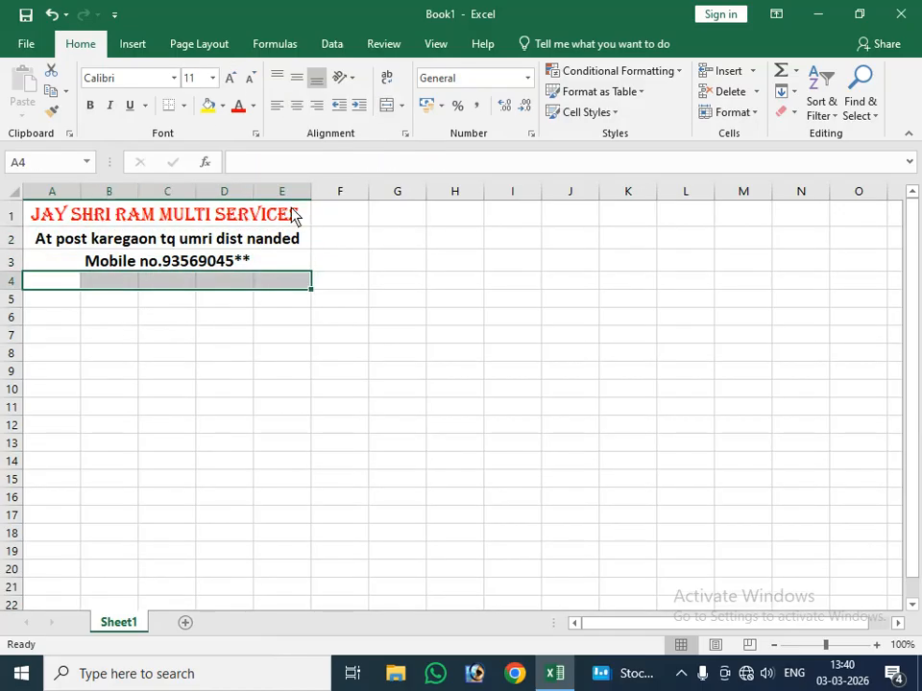
left_click(389, 110)
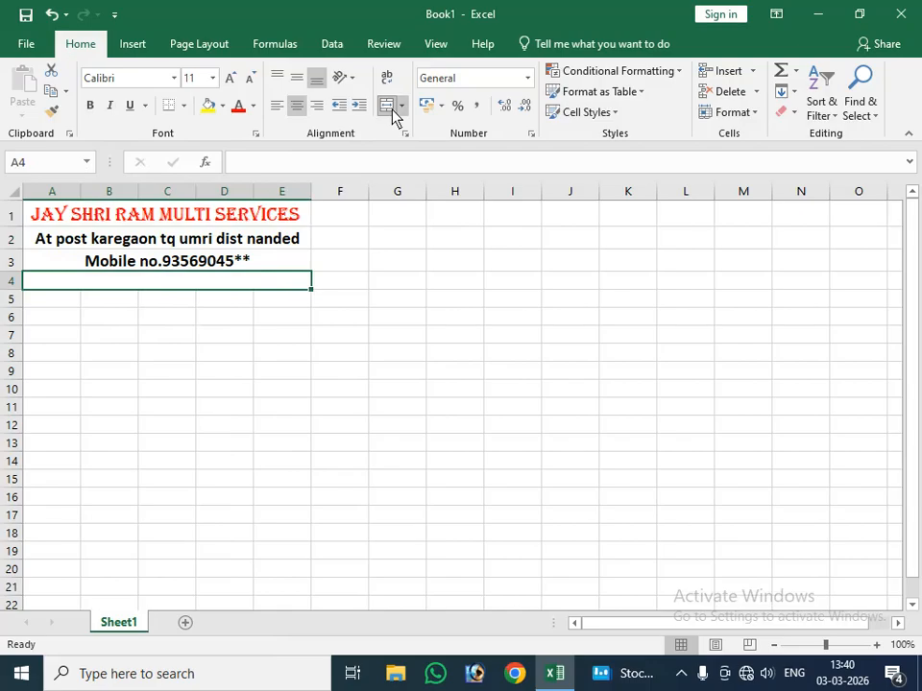
type("Bill")
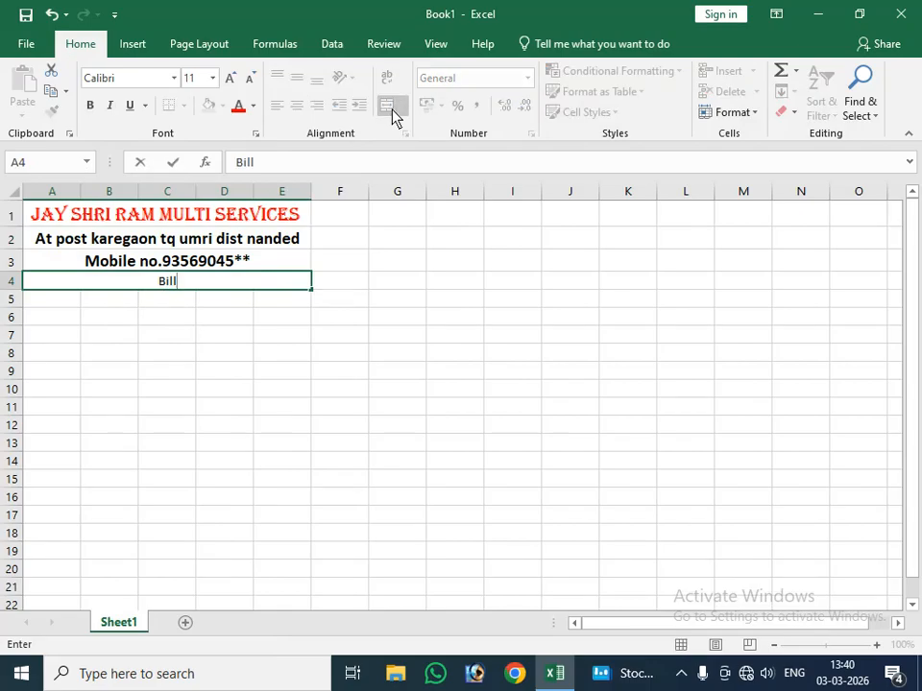
type(" Invoice")
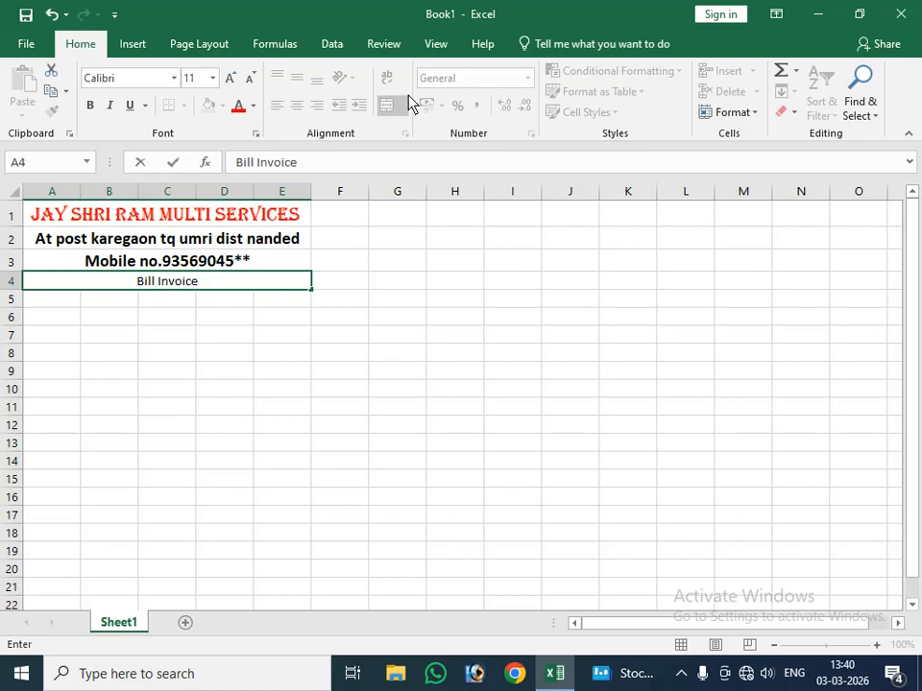
left_click(266, 280)
left_click(243, 298)
Step: Make the "Bill Invoice" title in row 4 bold and increase its font size by several steps
left_click(219, 286)
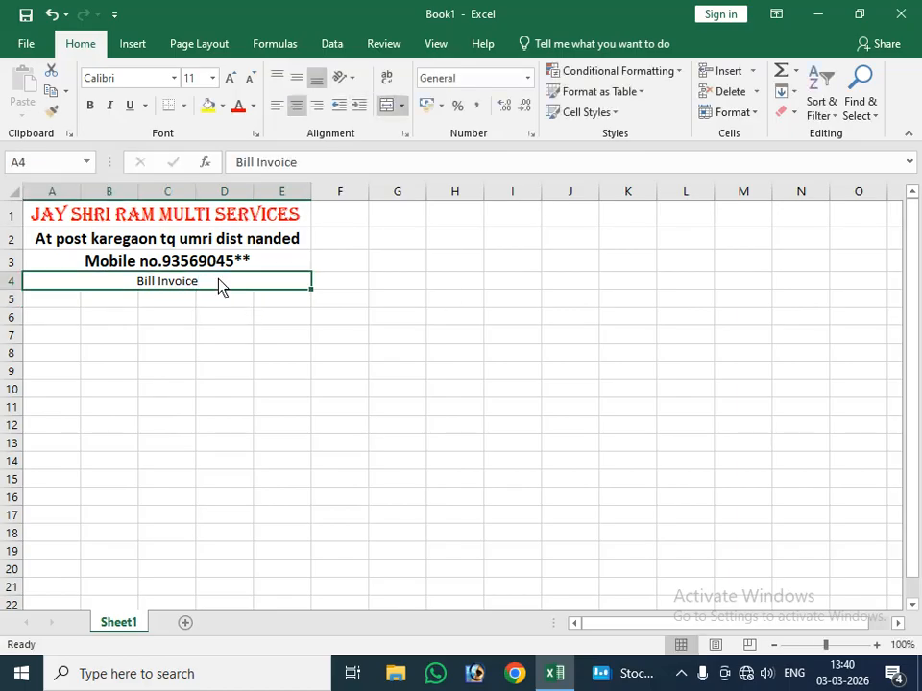
left_click(91, 106)
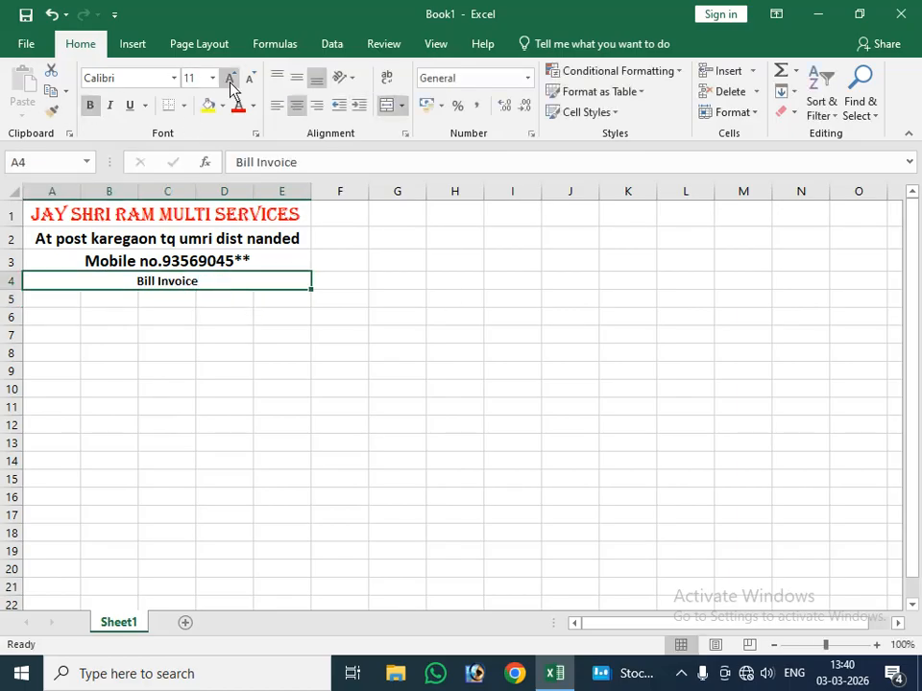
left_click(230, 84)
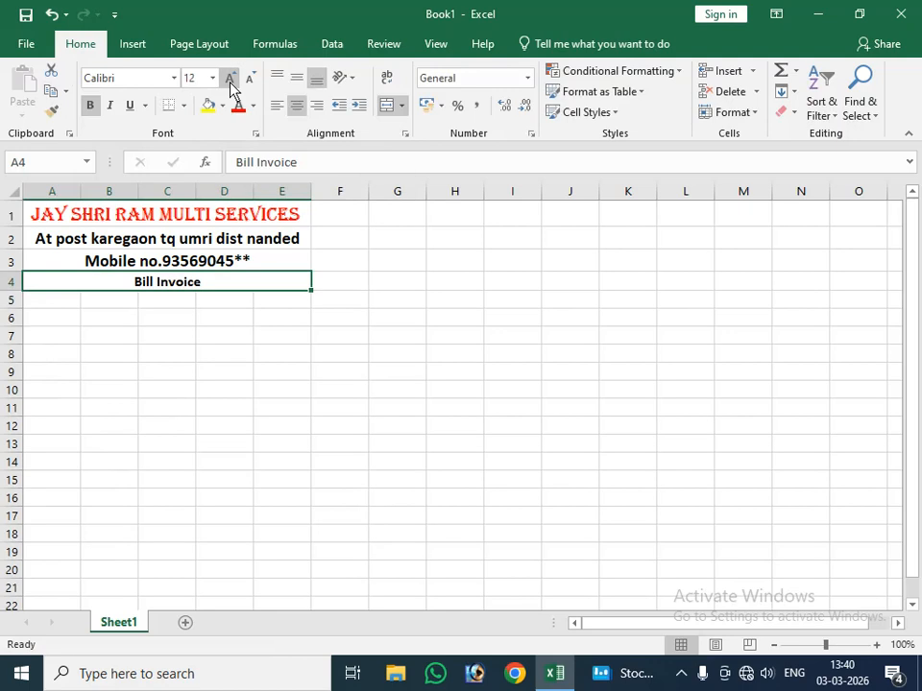
left_click(230, 85)
left_click(230, 77)
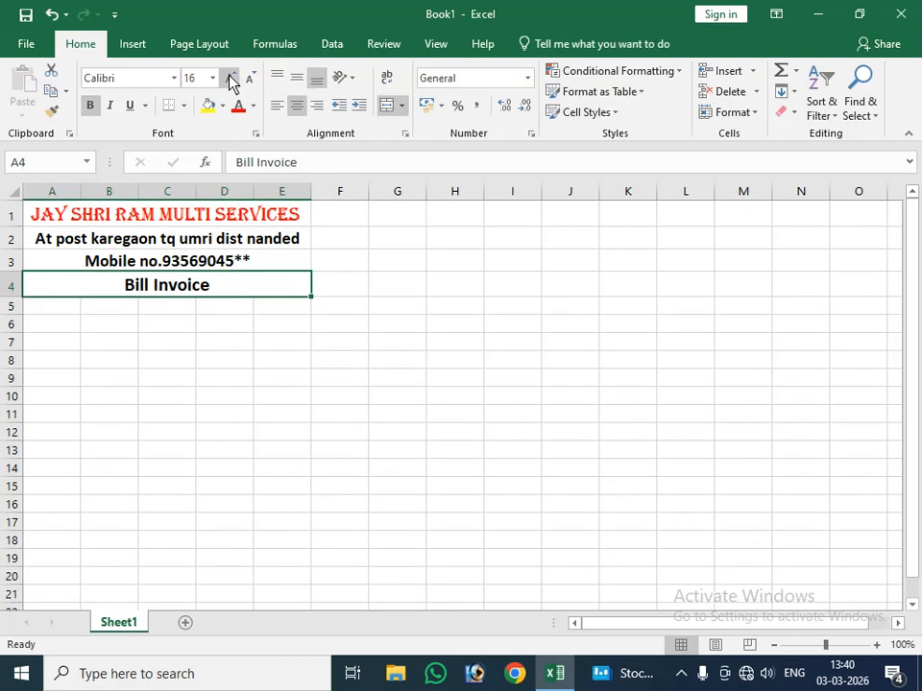
Step: Enter the column header "Name Of Items" in cell A5
left_click(35, 348)
left_click(53, 312)
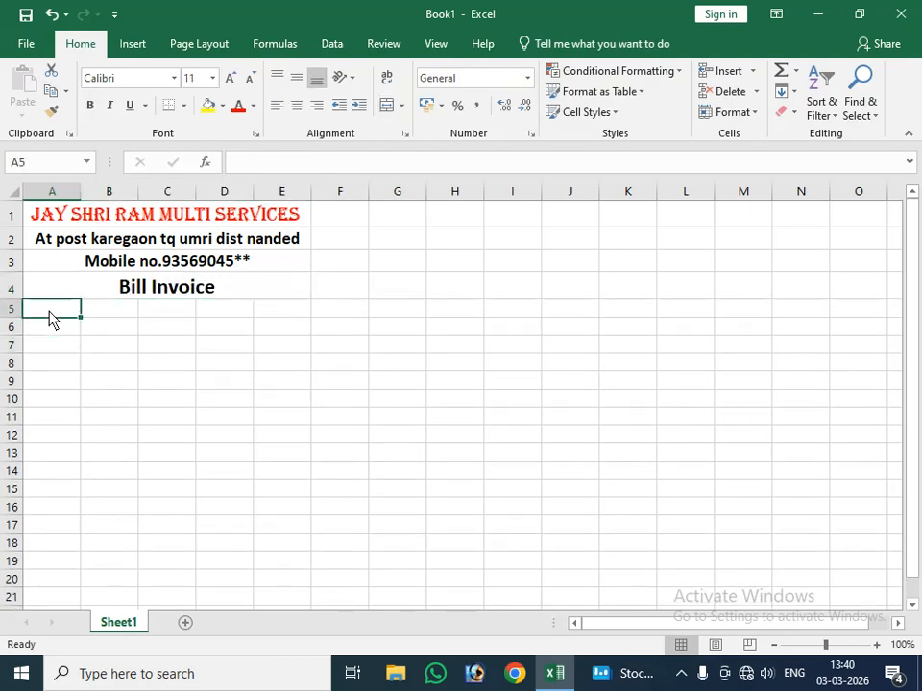
type("r")
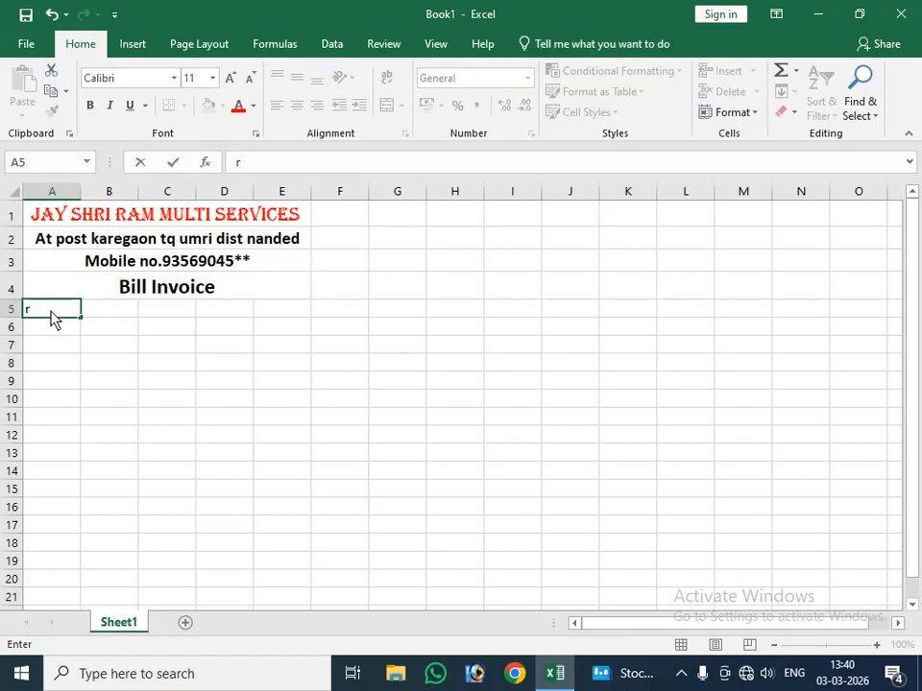
key("BackSpace")
type("name of")
key("BackSpace")
key("BackSpace")
key("BackSpace")
key("BackSpace")
key("BackSpace")
key("BackSpace")
key("BackSpace")
type("Name Of Item")
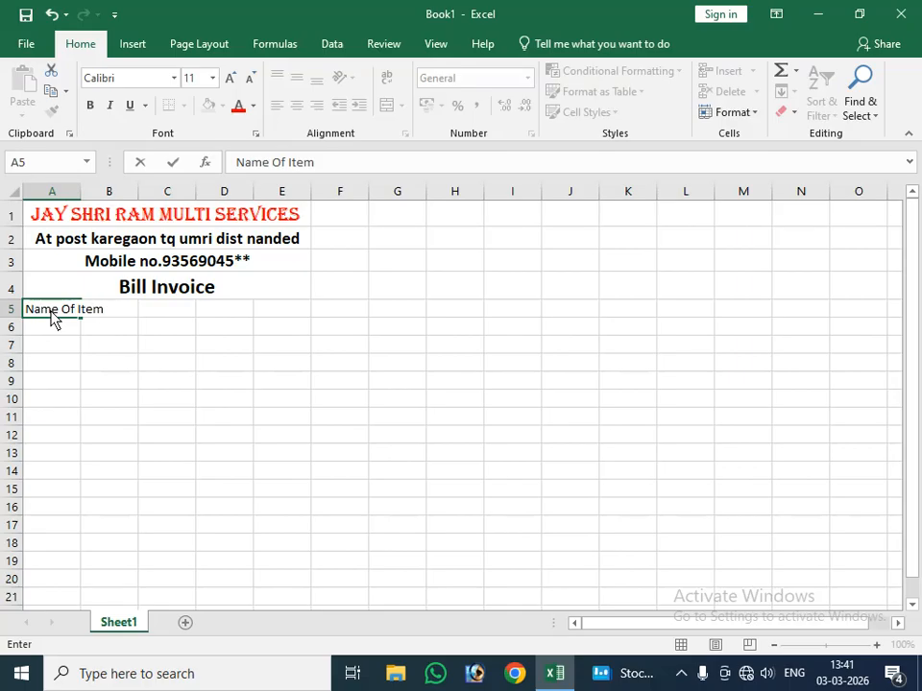
type("s")
left_click(76, 383)
left_click(119, 311)
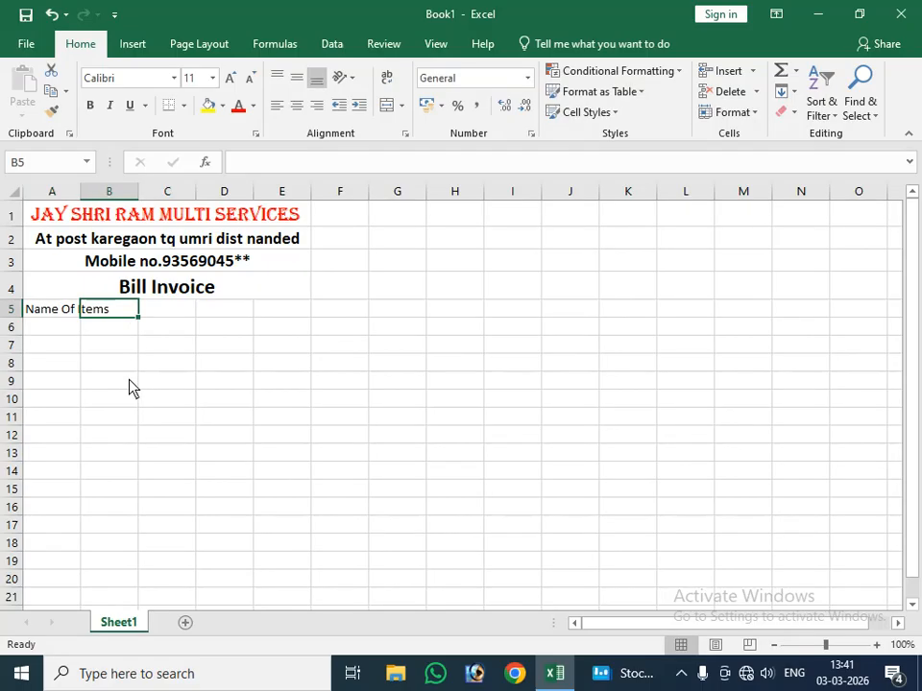
type("ra")
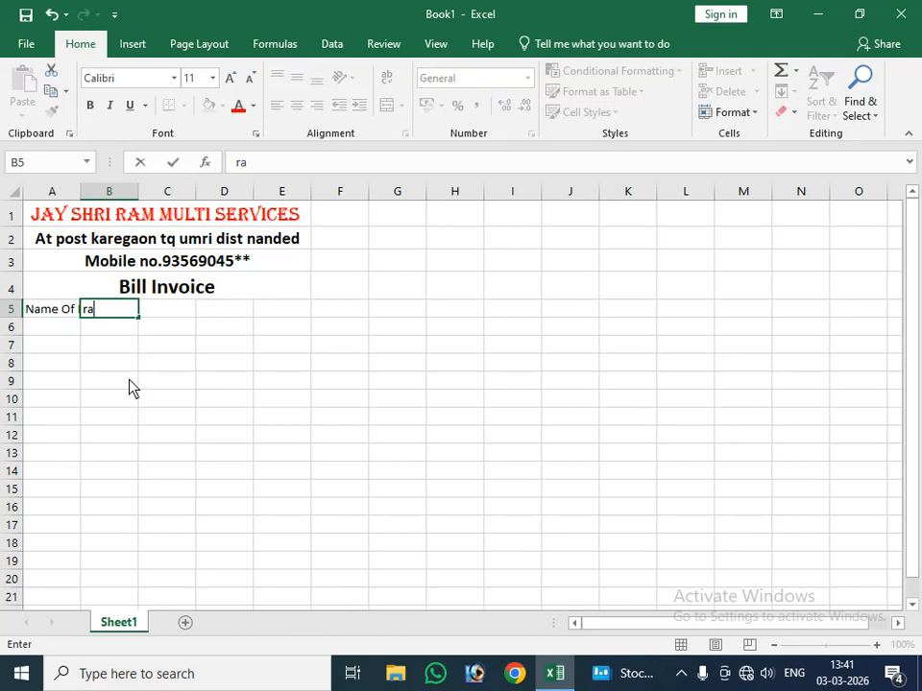
key("BackSpace")
key("BackSpace")
Step: Move the "Name Of Items" header from cell A5 to cell B5
left_click(68, 325)
left_click(52, 301)
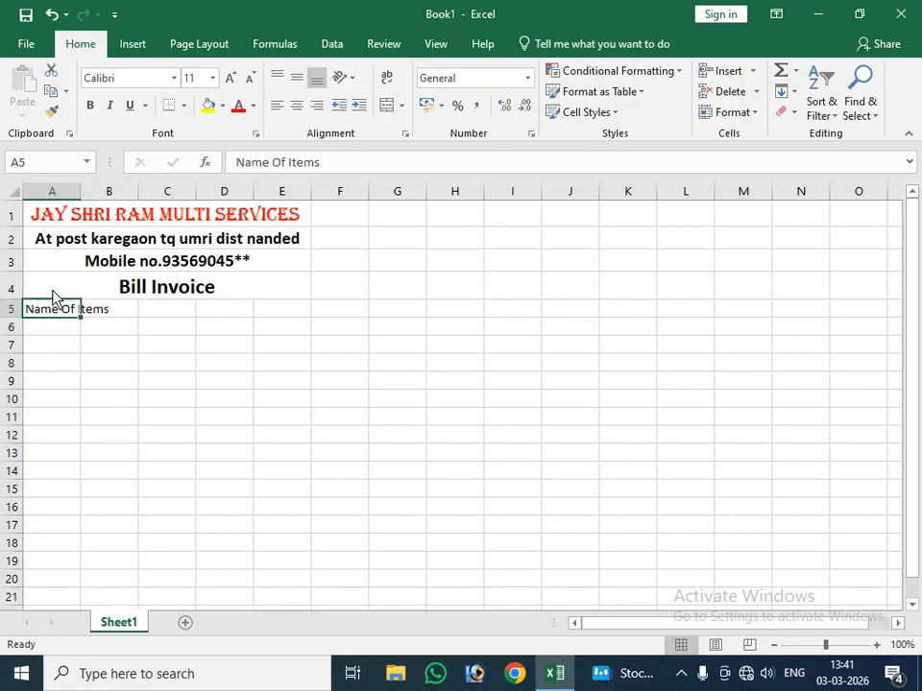
left_click(45, 330)
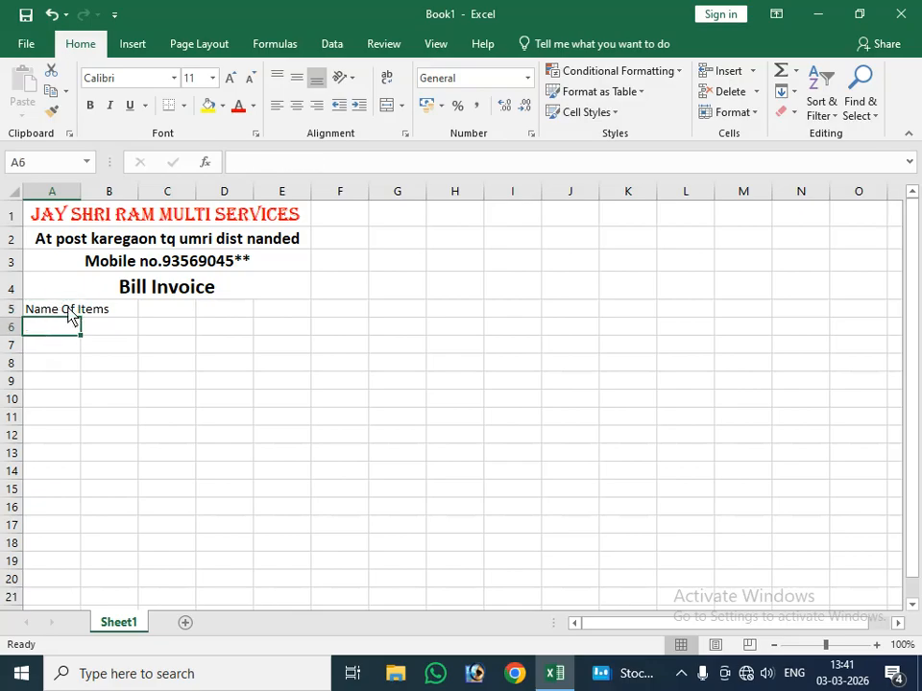
left_click(50, 313)
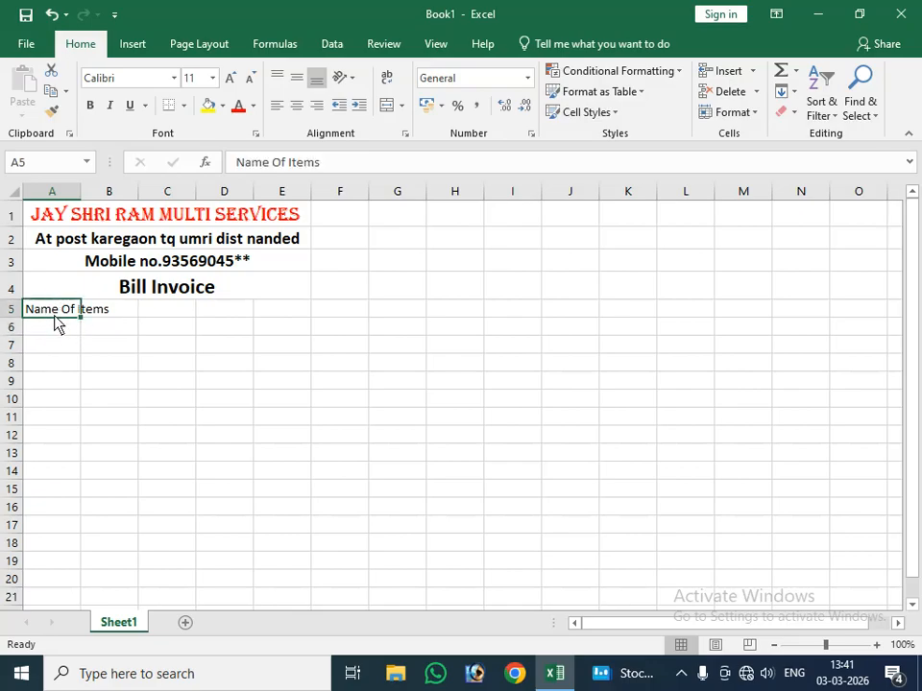
left_click_drag(56, 320, 113, 318)
Step: Enter the column header "Bill No." in cell A5, replacing the suggested autocomplete text
left_click(56, 314)
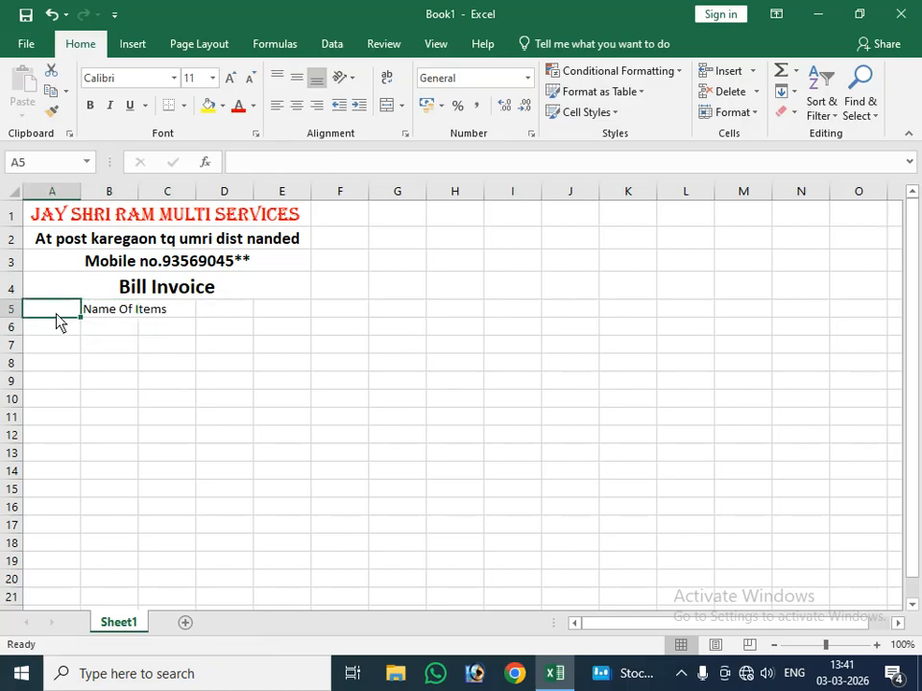
type("Bill Invoice")
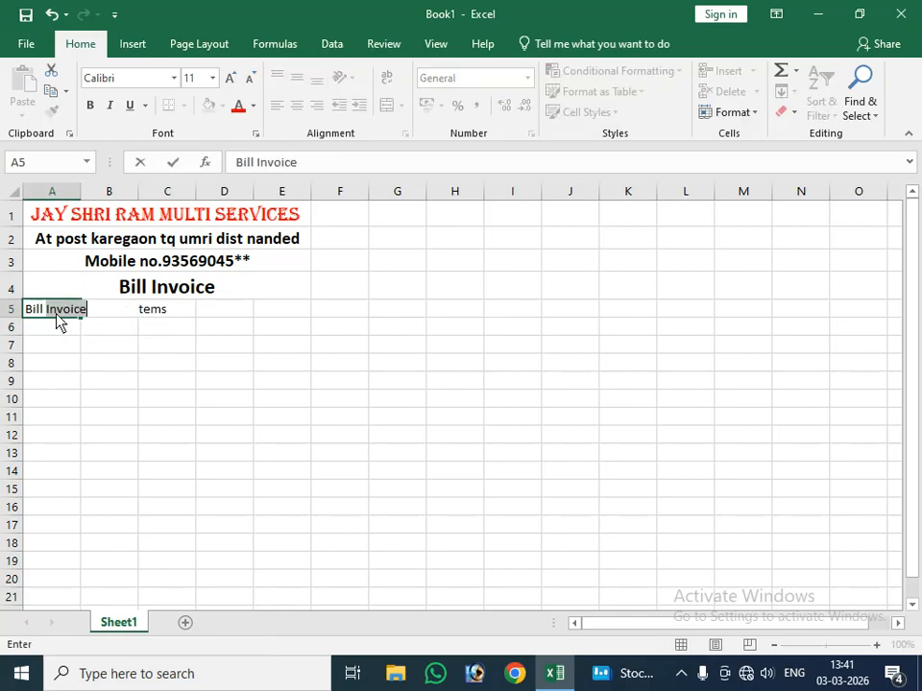
key("BackSpace")
key("BackSpace")
key("BackSpace")
key("BackSpace")
key("BackSpace")
key("BackSpace")
key("BackSpace")
type("No.")
key("Tab")
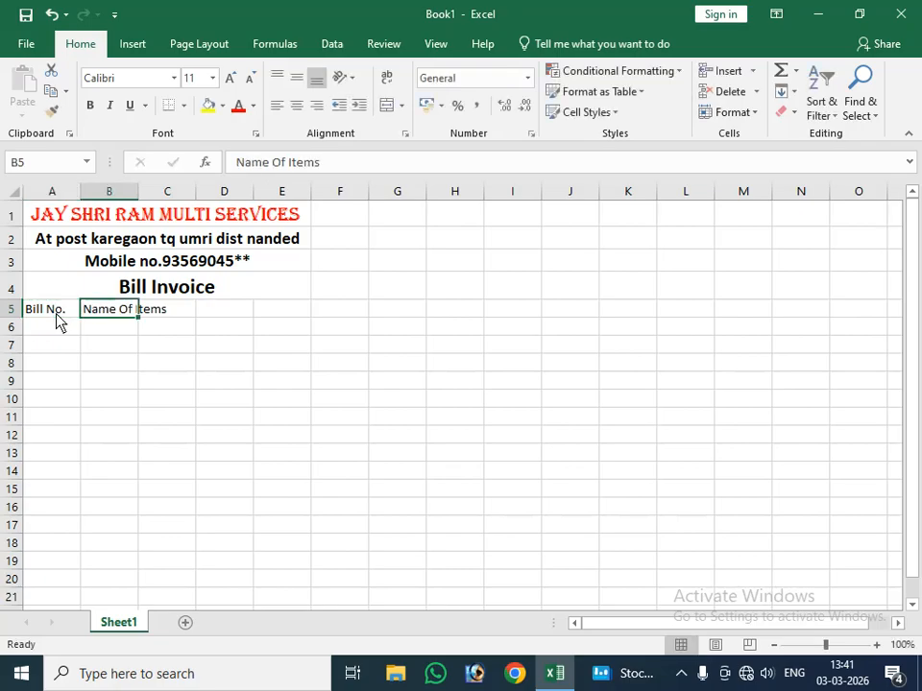
Step: Enter the column header "Rate" in cell C5
left_click(183, 312)
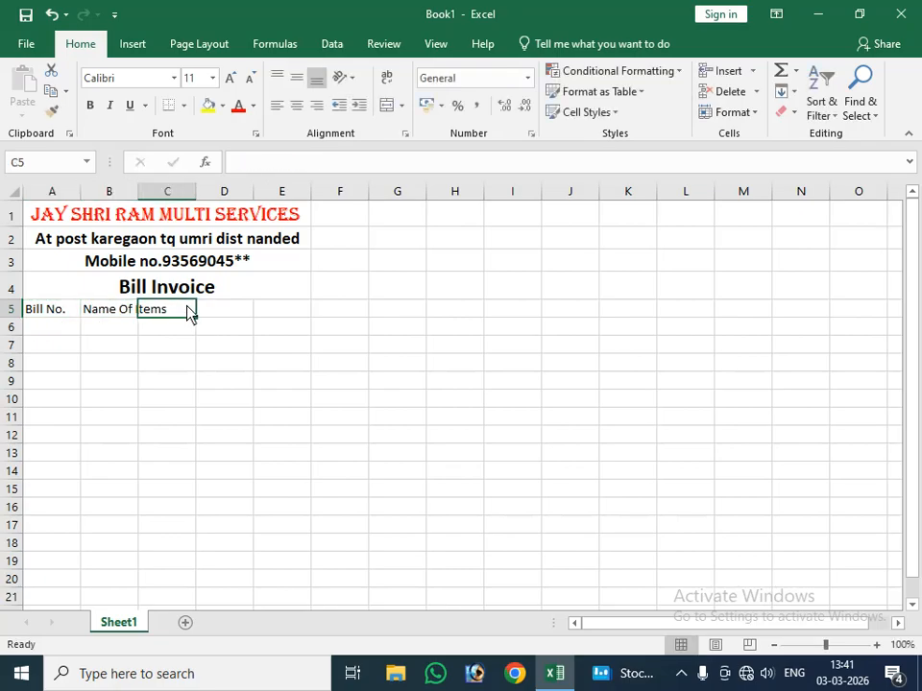
type("ray")
key("BackSpace")
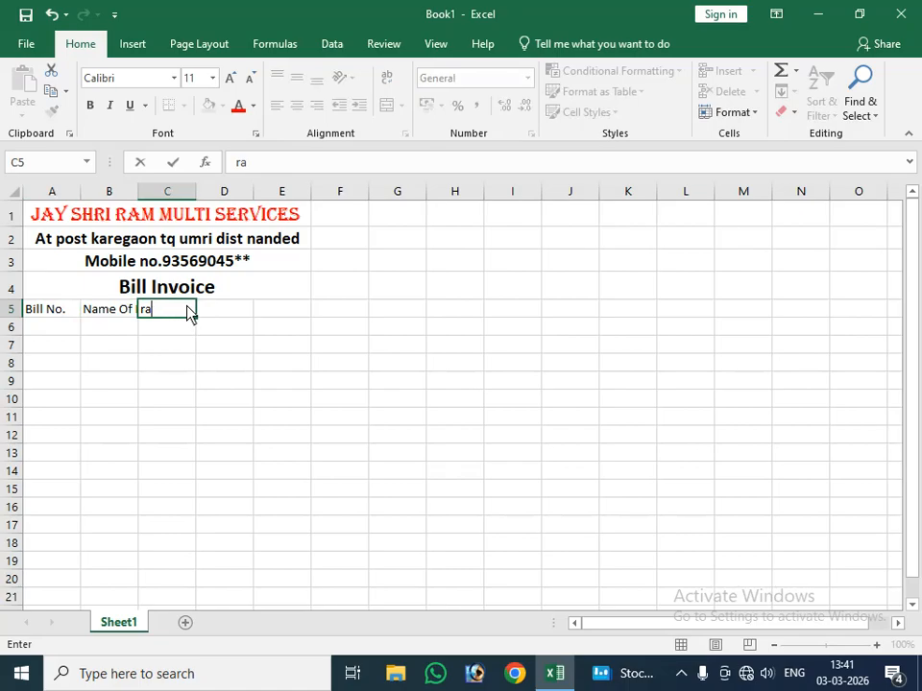
key("BackSpace")
key("BackSpace")
type("R")
type("ay")
key("BackSpace")
type("te")
key("Tab")
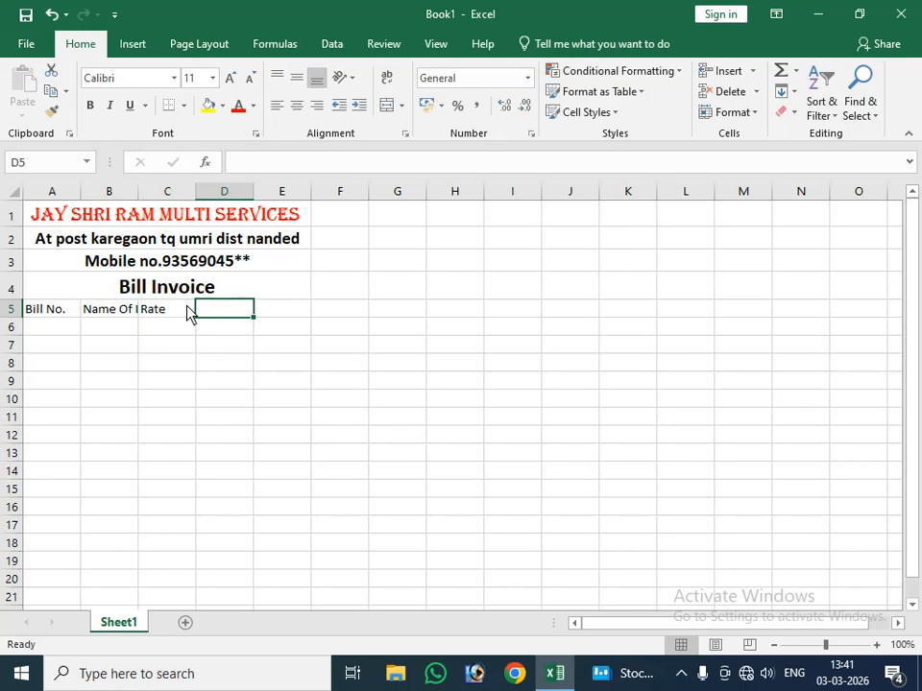
Step: Enter the column headers "Quntity" in cell D5 and "Amount" in cell E5
type("Qu")
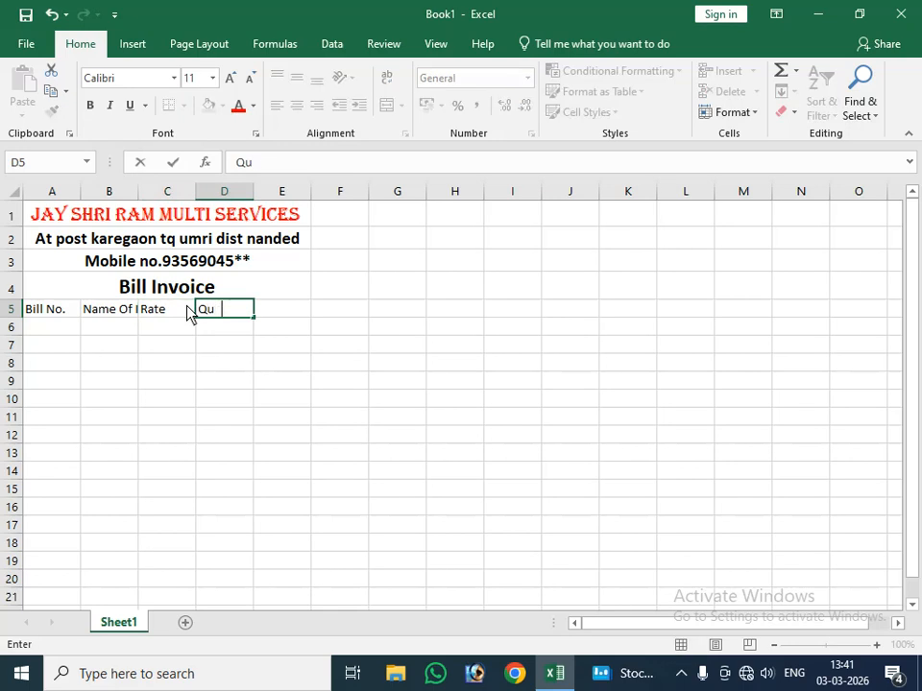
type("ntity")
key("Tab")
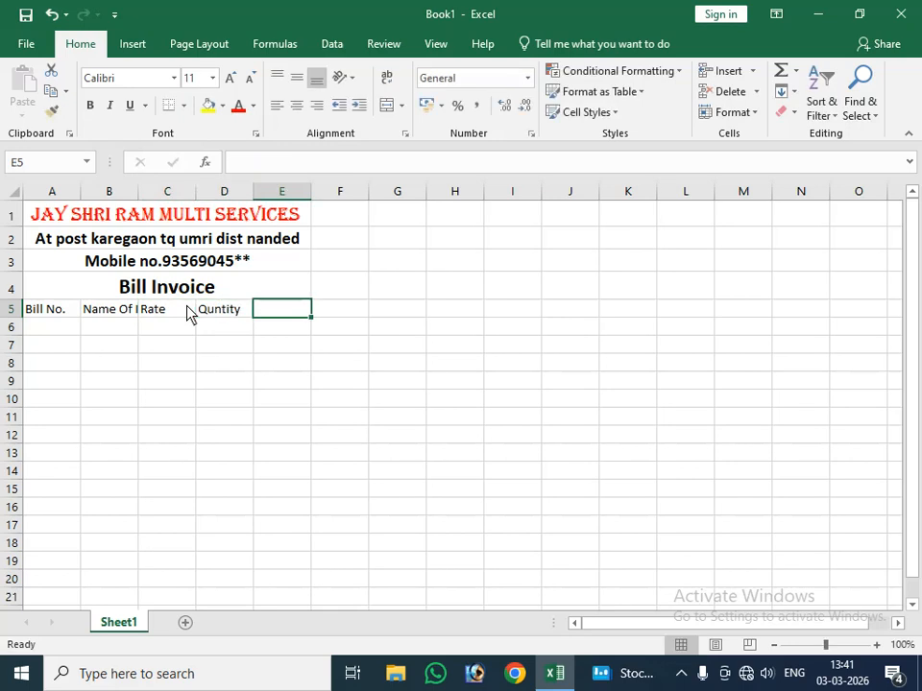
type("Amou")
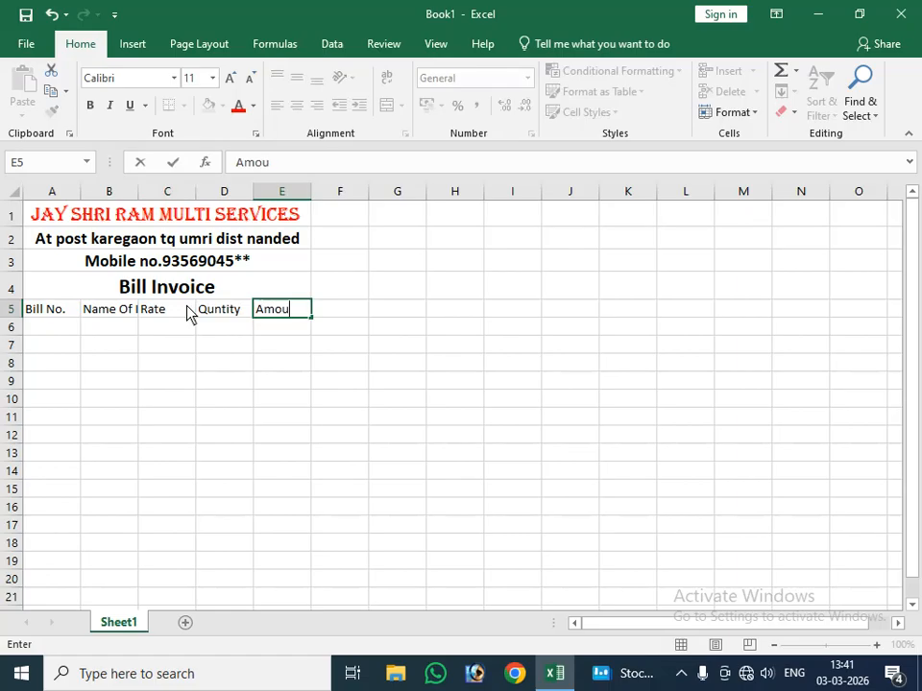
type("ny")
key("BackSpace")
type("t")
left_click(126, 347)
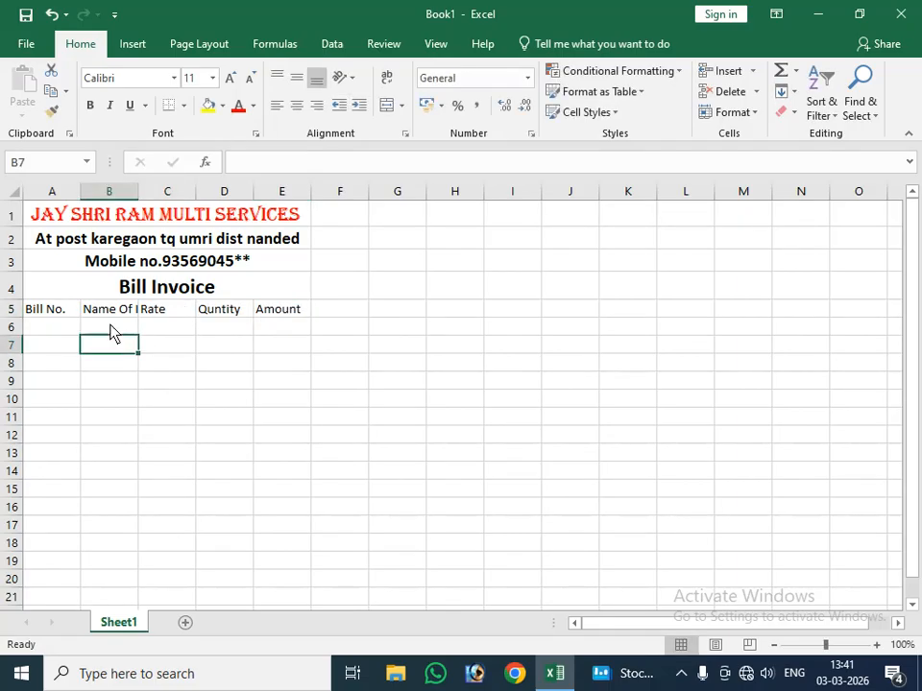
Step: Widen column B so the "Name Of Items" header fits in its cell
left_click(111, 326)
left_click(116, 303)
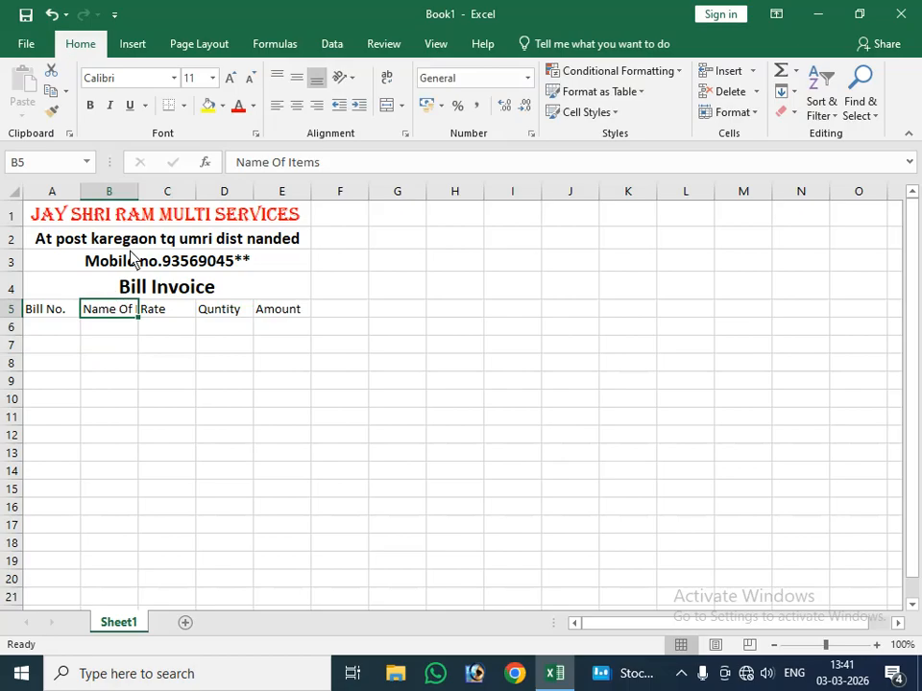
left_click(126, 192)
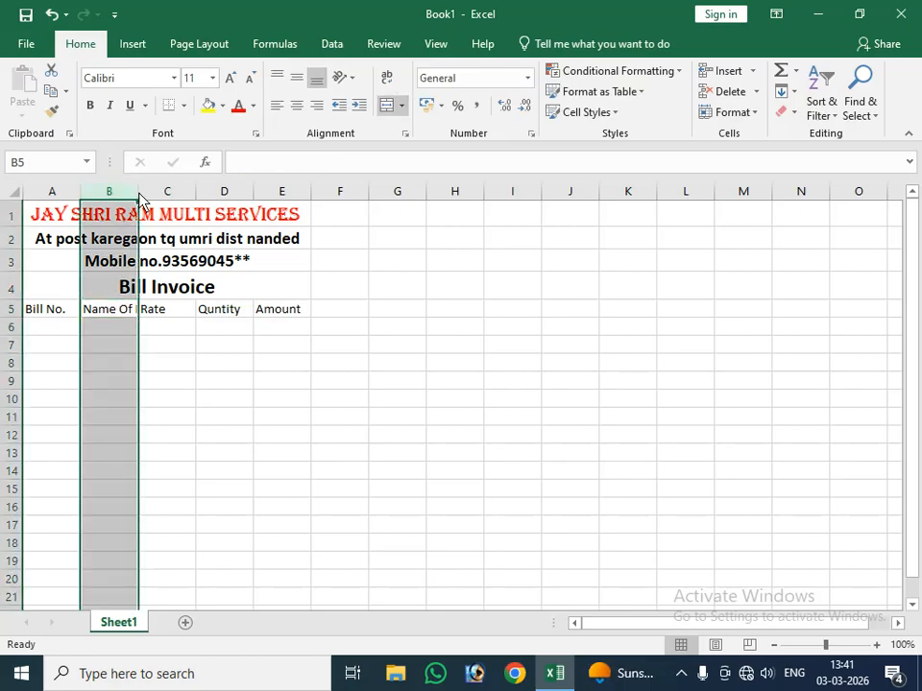
left_click_drag(140, 198, 167, 201)
double_click(167, 200)
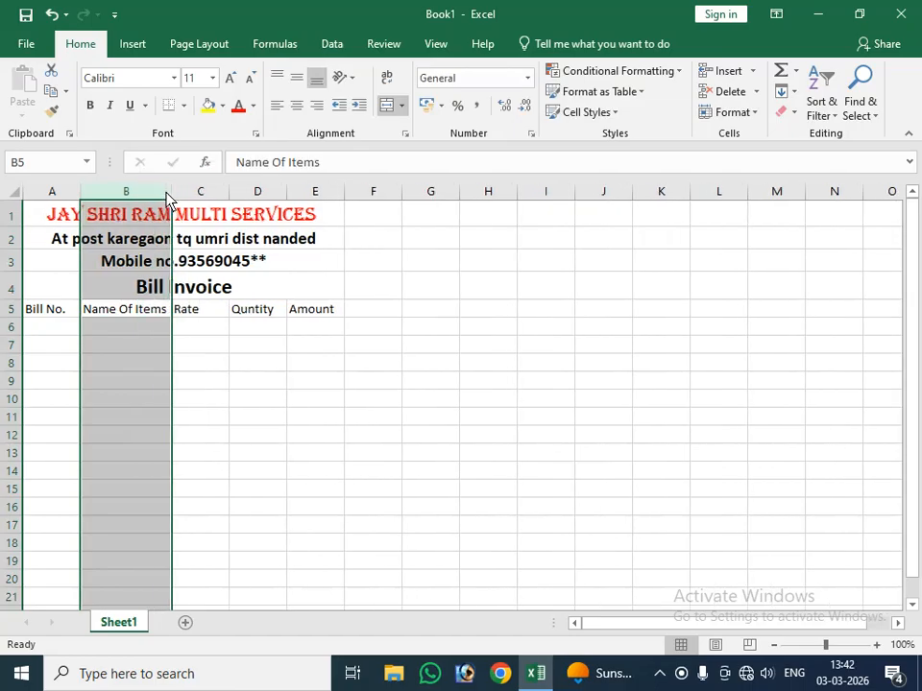
Step: AutoFit the widths of columns A to E to their contents
left_click_drag(53, 192, 301, 203)
double_click(346, 202)
left_click(123, 201)
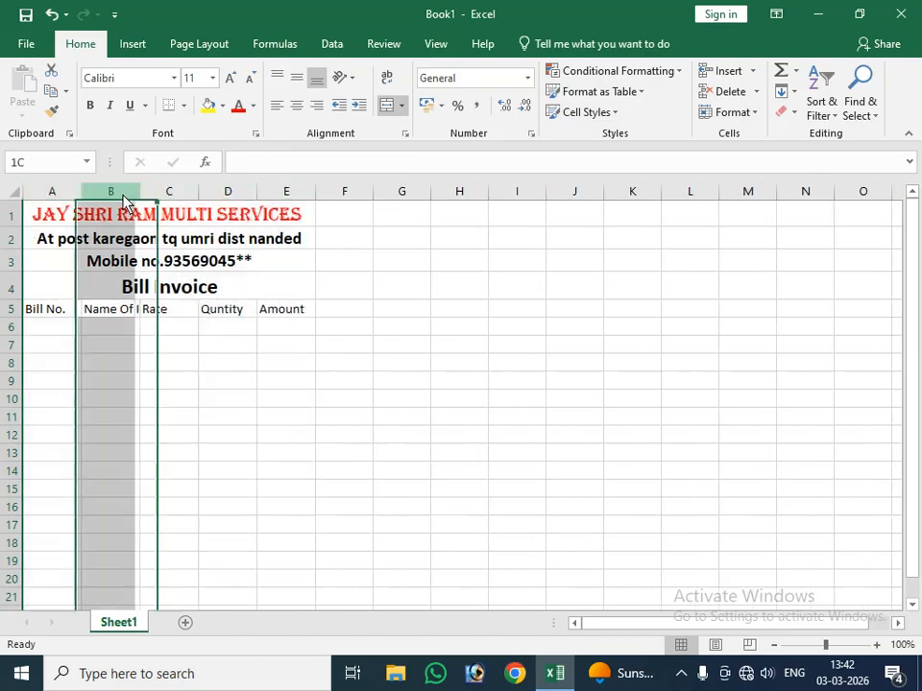
left_click_drag(140, 197, 158, 200)
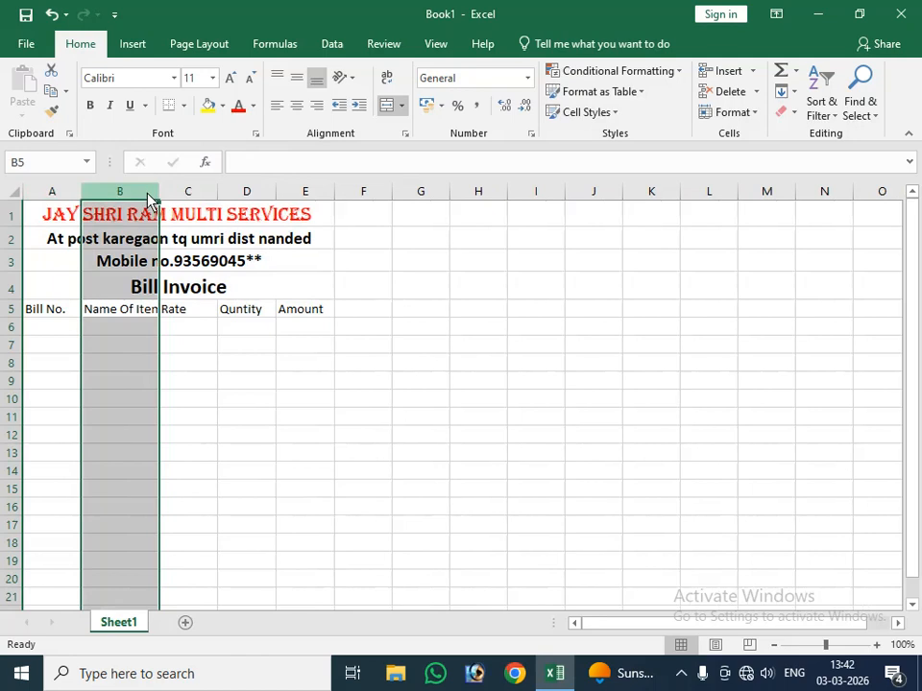
left_click_drag(52, 196, 333, 198)
double_click(335, 195)
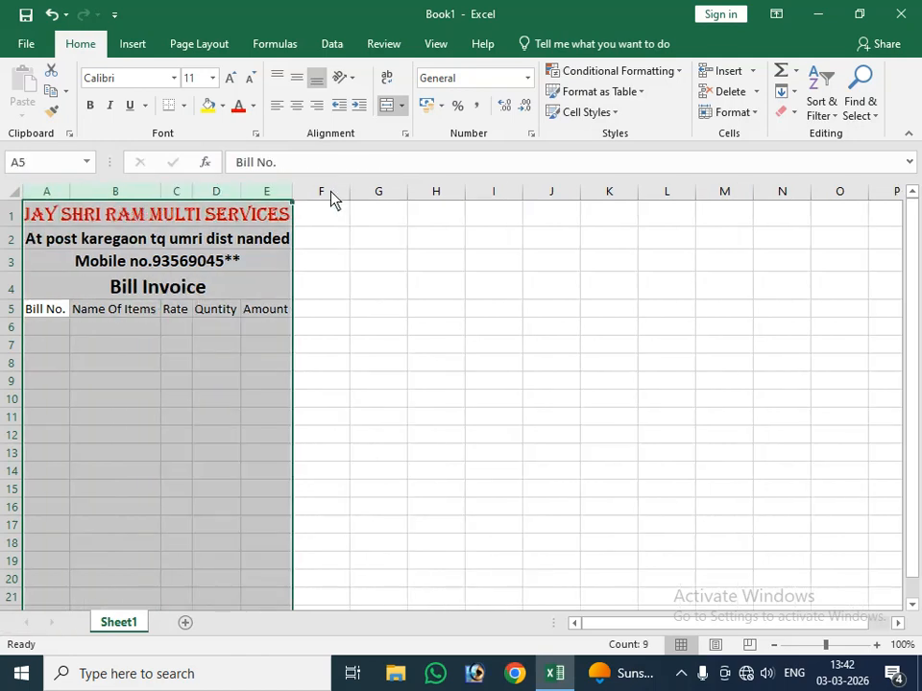
Step: Widen the Rate and Quntity columns, C and D, slightly beyond their header text
left_click_drag(154, 262, 129, 239)
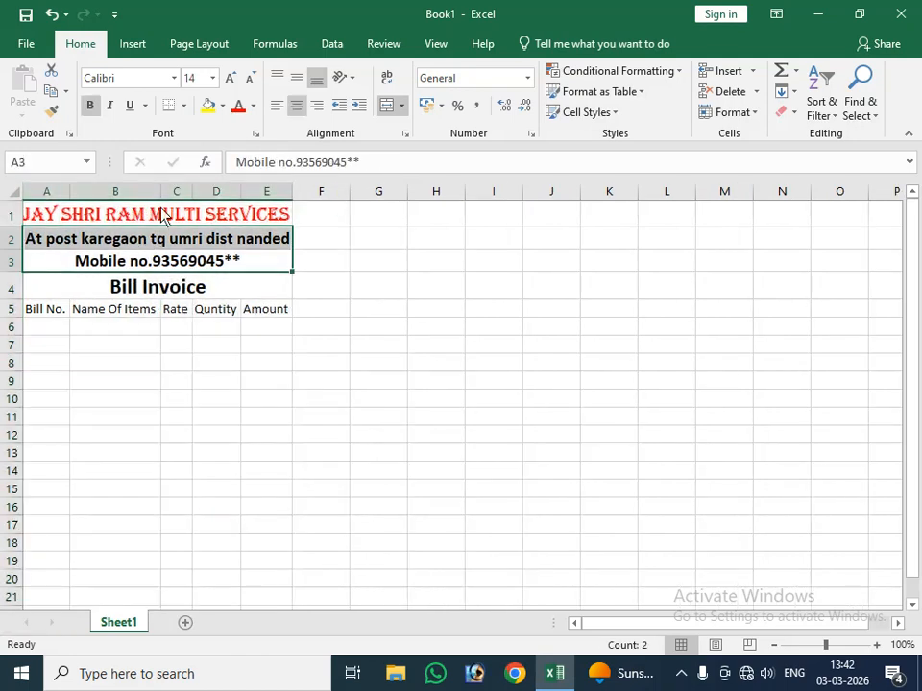
left_click(129, 214)
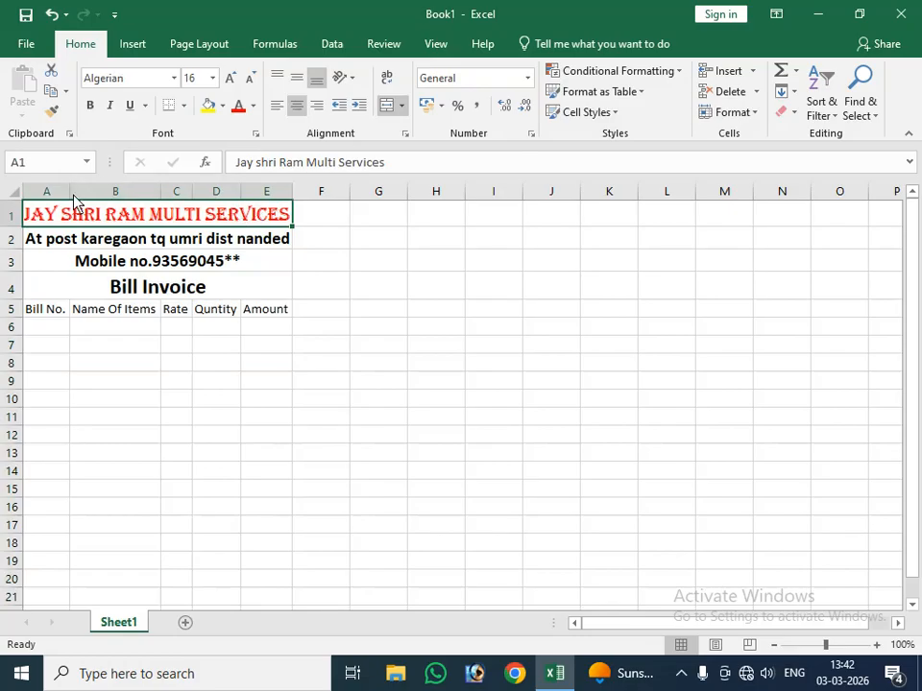
left_click_drag(61, 192, 252, 204)
left_click(216, 279)
left_click(172, 204)
left_click(179, 195)
left_click(207, 197)
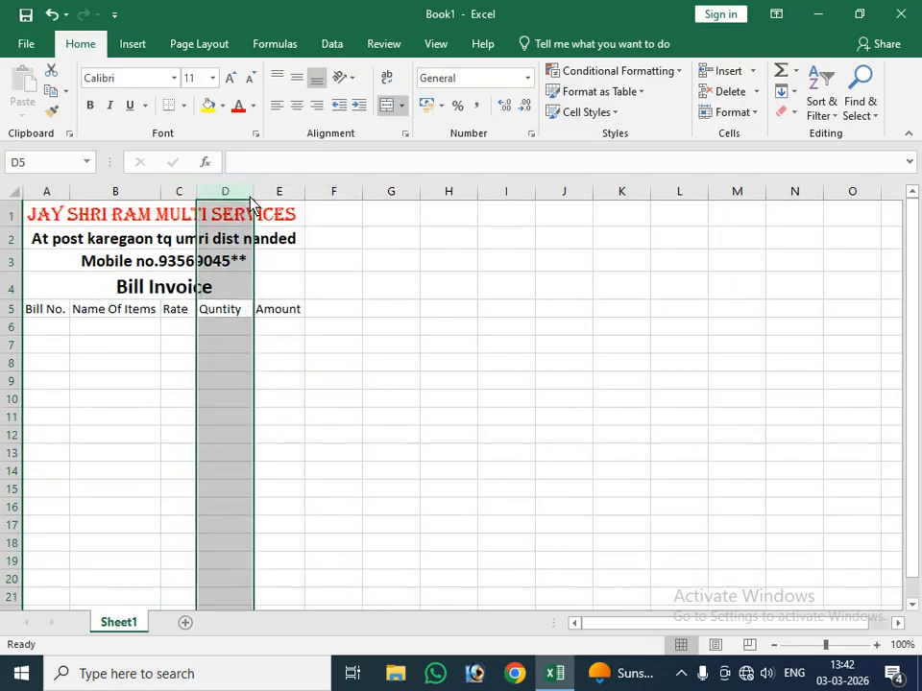
left_click(125, 245)
Step: Fill the business header and column header rows, A1:E5, with a light gray theme color
left_click_drag(189, 220, 189, 315)
left_click(222, 106)
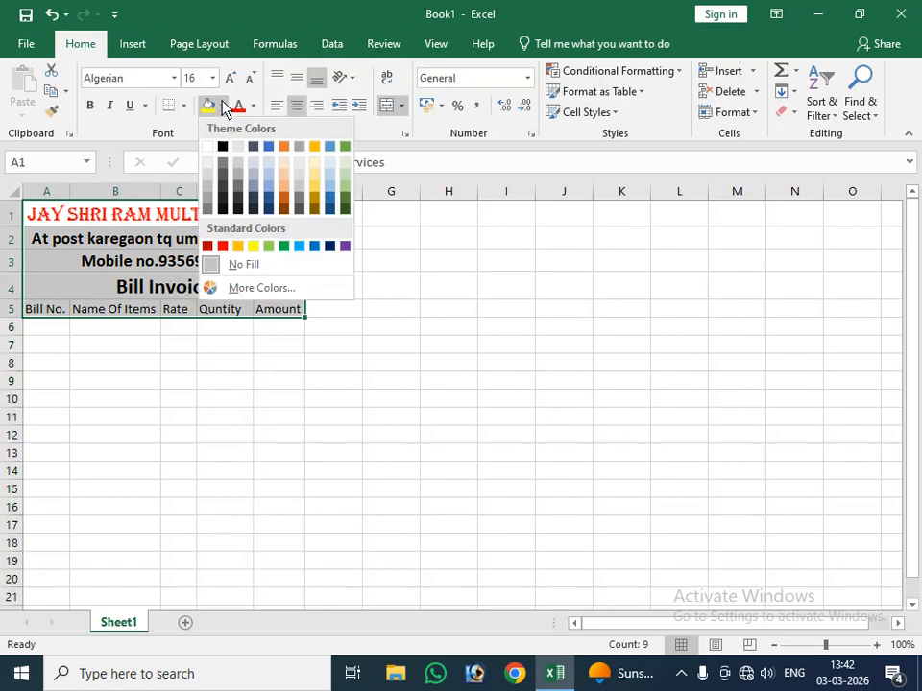
left_click(299, 188)
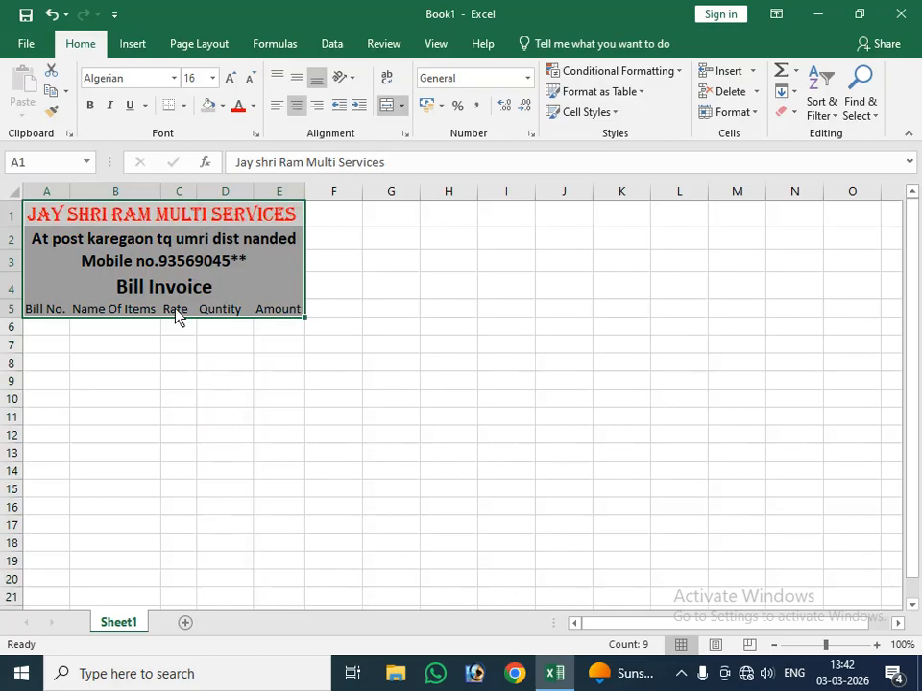
Step: Apply All Borders to the invoice range A1:E17
left_click(111, 286)
left_click_drag(41, 221, 73, 528)
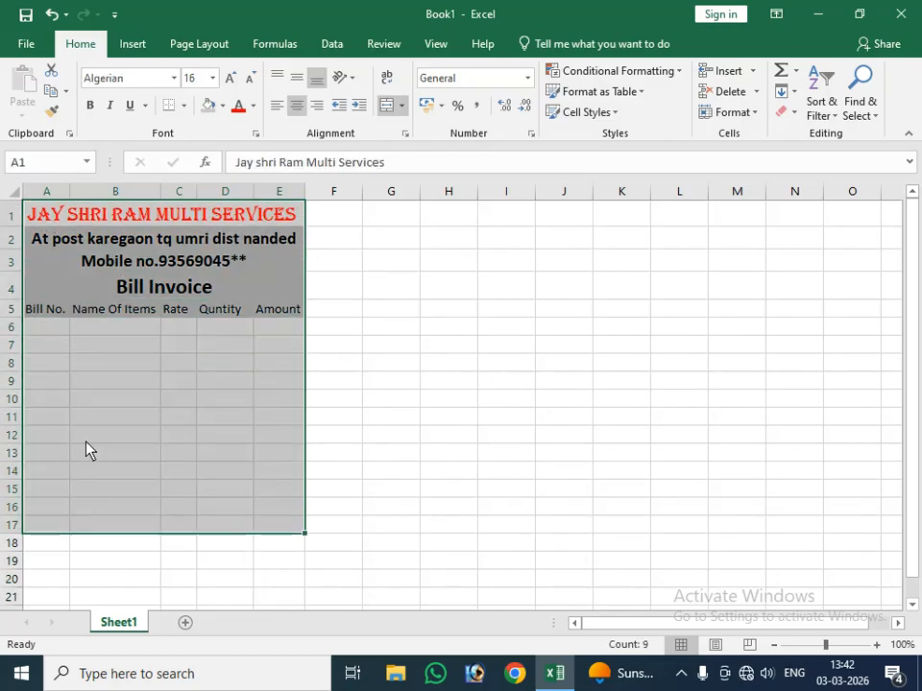
left_click(183, 106)
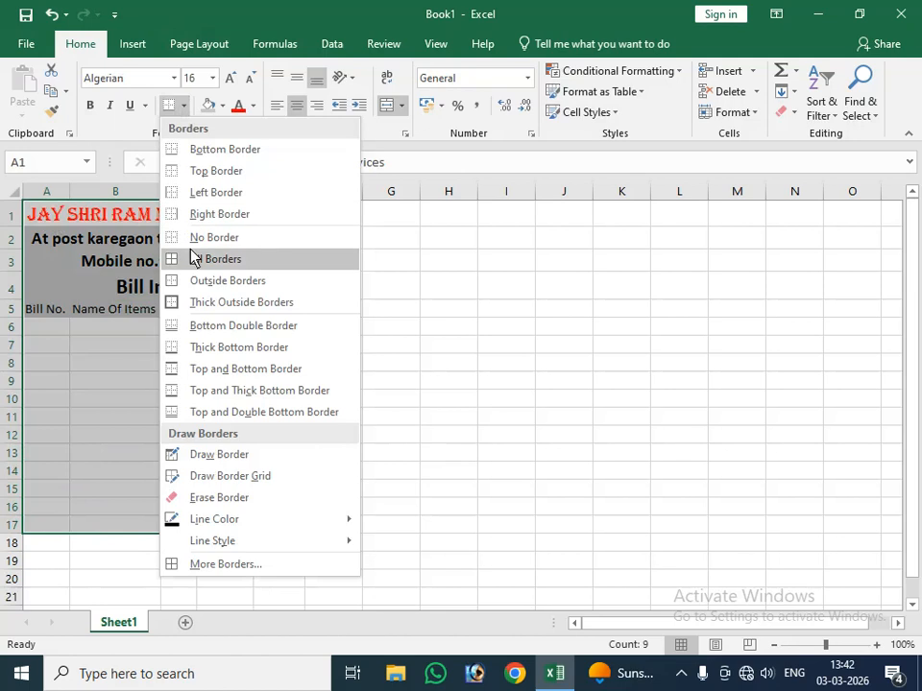
left_click(197, 258)
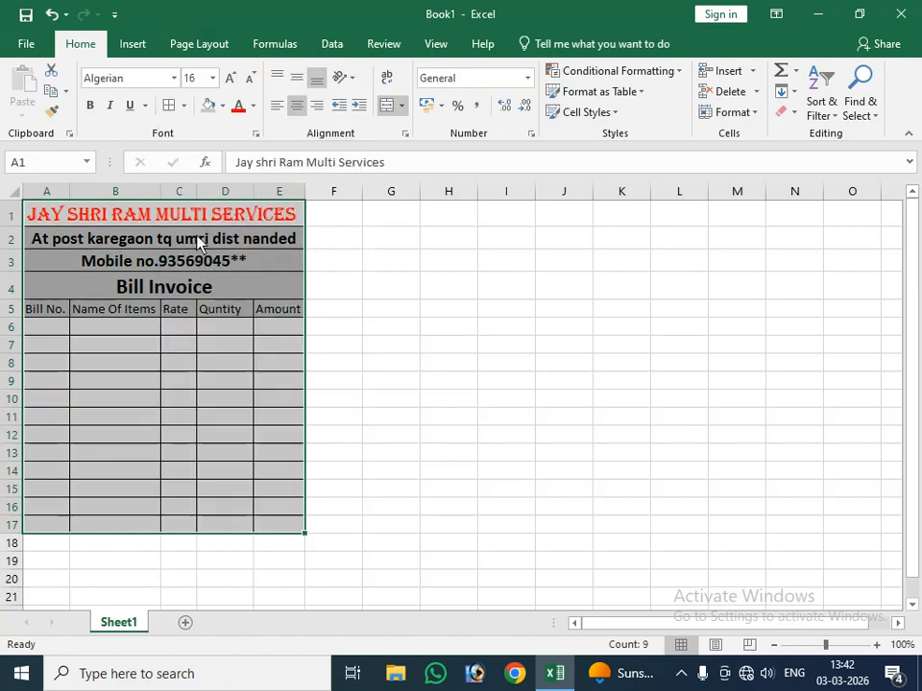
Step: Fill the column header row A5:E5 with a dark gray theme color
left_click(151, 296)
left_click_drag(38, 311, 291, 319)
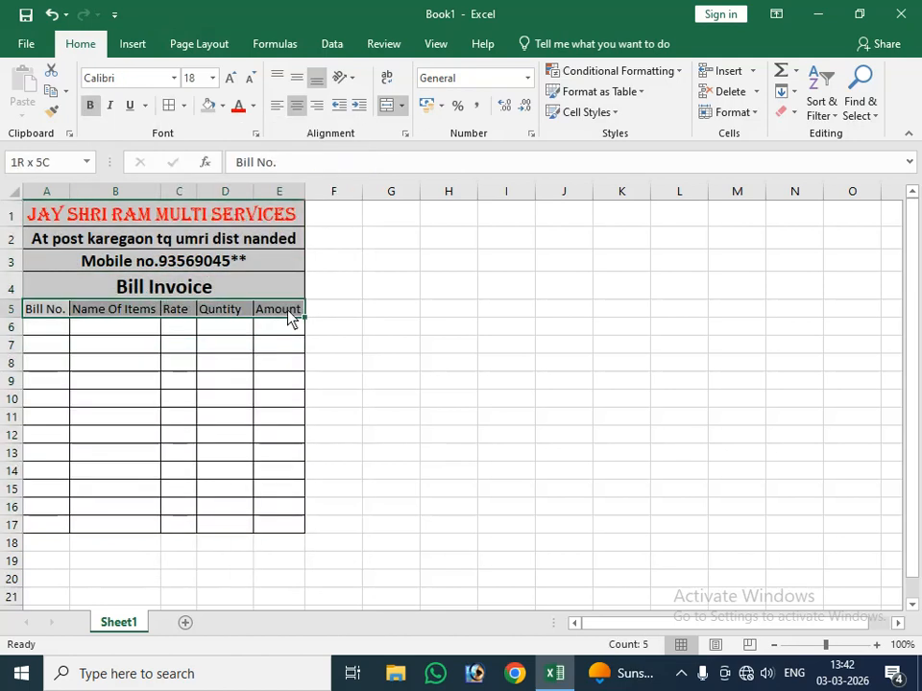
left_click(222, 106)
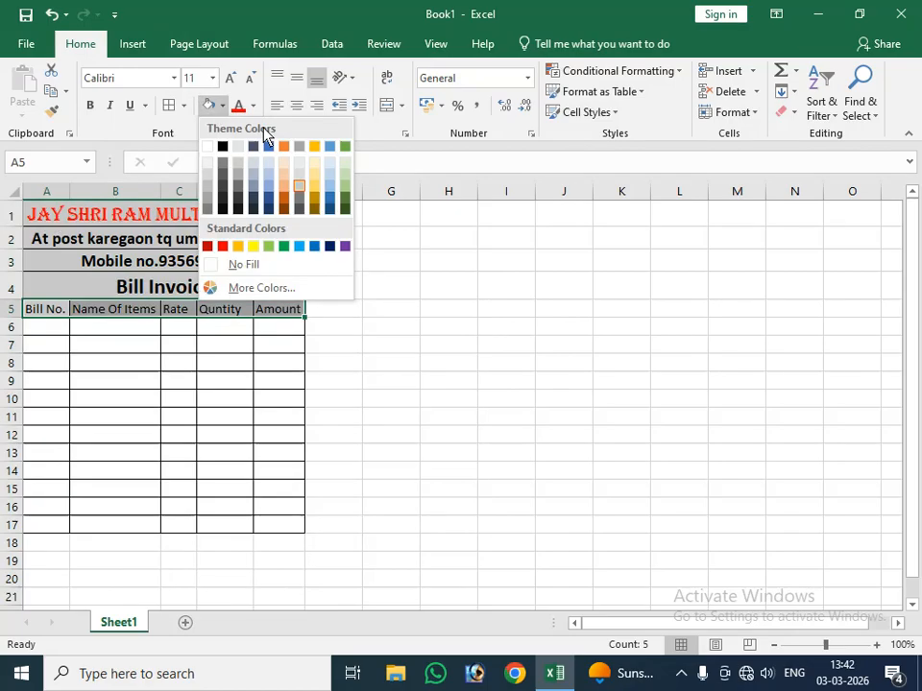
left_click(223, 193)
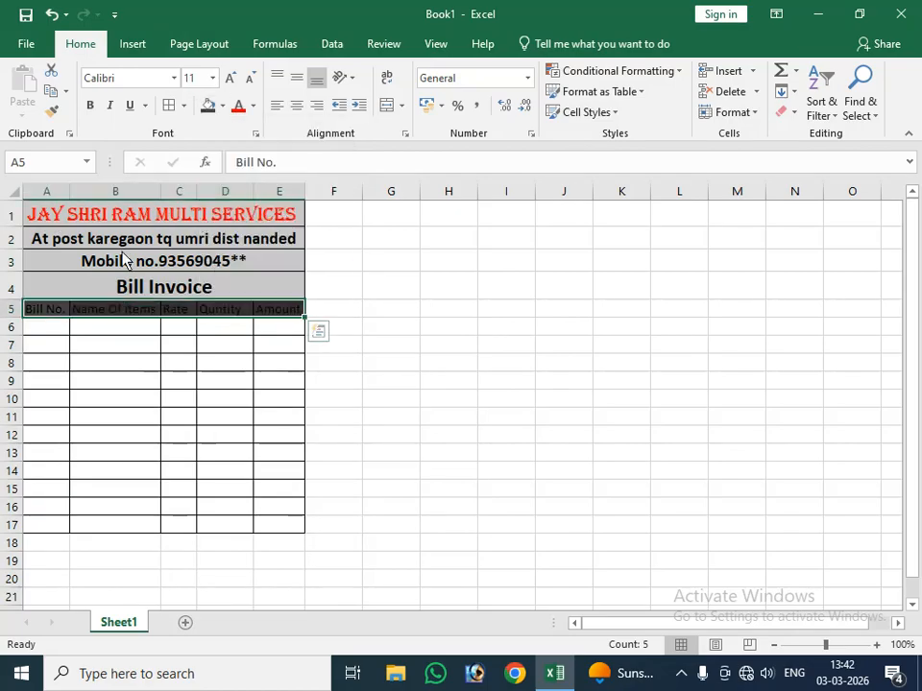
Step: Make the column header text in A5:E5 white and bold
left_click(253, 106)
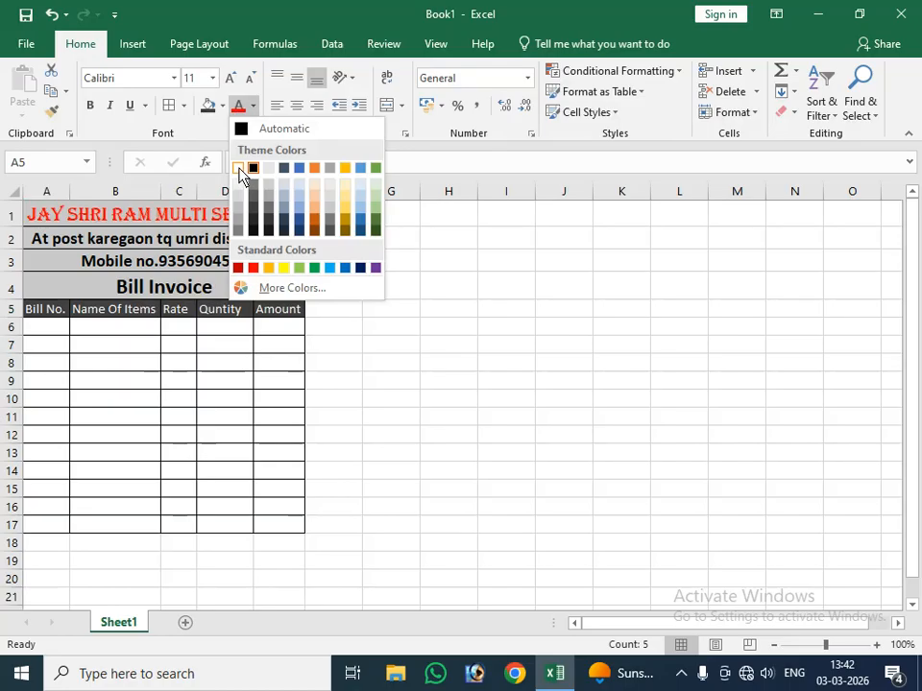
left_click(239, 170)
left_click(90, 104)
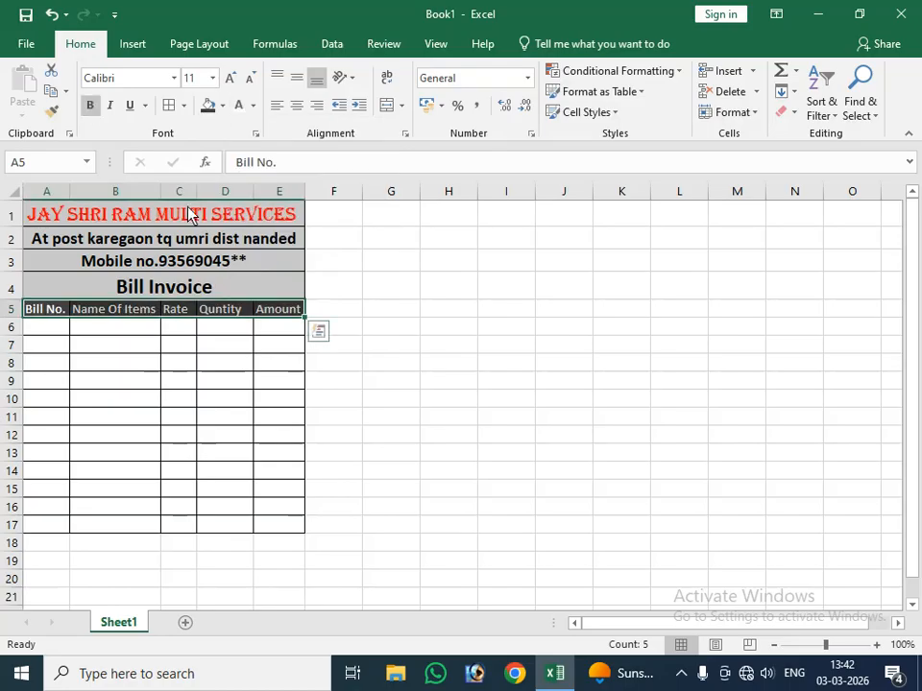
left_click(225, 349)
left_click(57, 332)
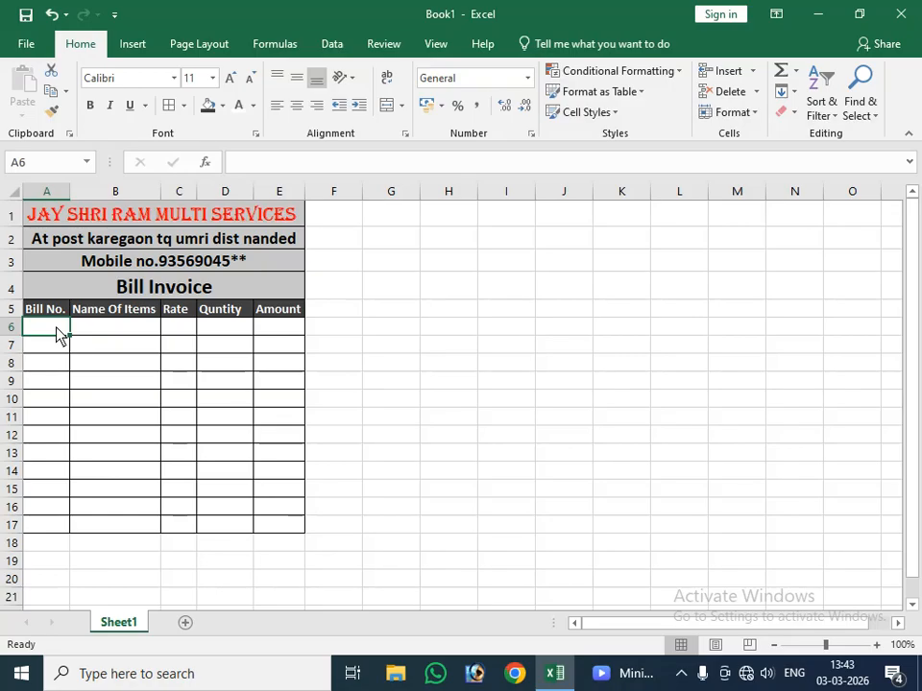
Step: Merge columns C and D separately in each of rows 15, 16 and 17
left_click(183, 493)
left_click_drag(182, 493, 212, 524)
left_click(387, 104)
left_click(388, 105)
left_click(387, 106)
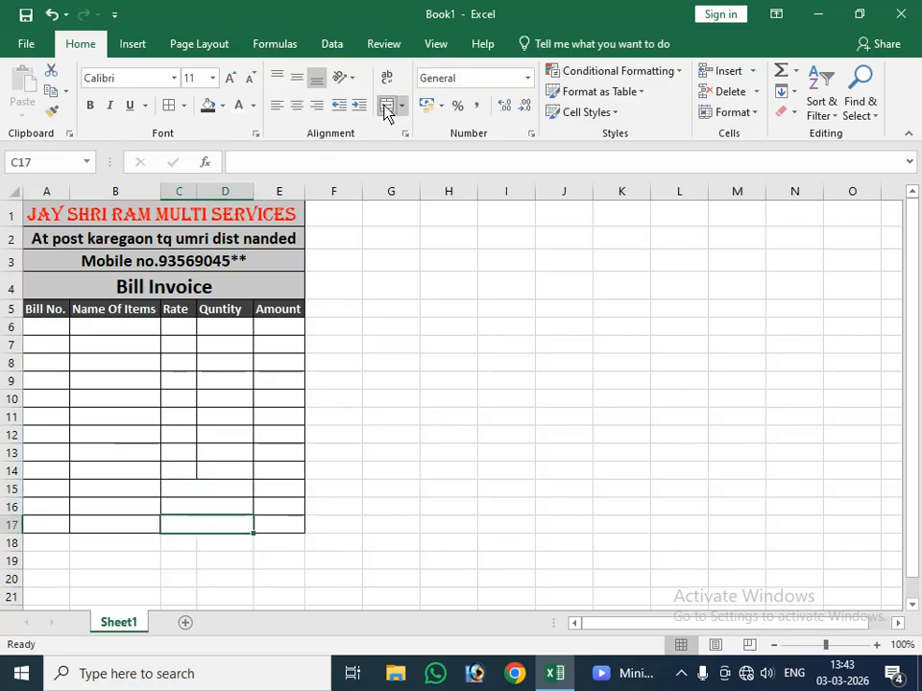
Step: Enter the label "Total" with a capital T in merged cell C15
left_click(214, 490)
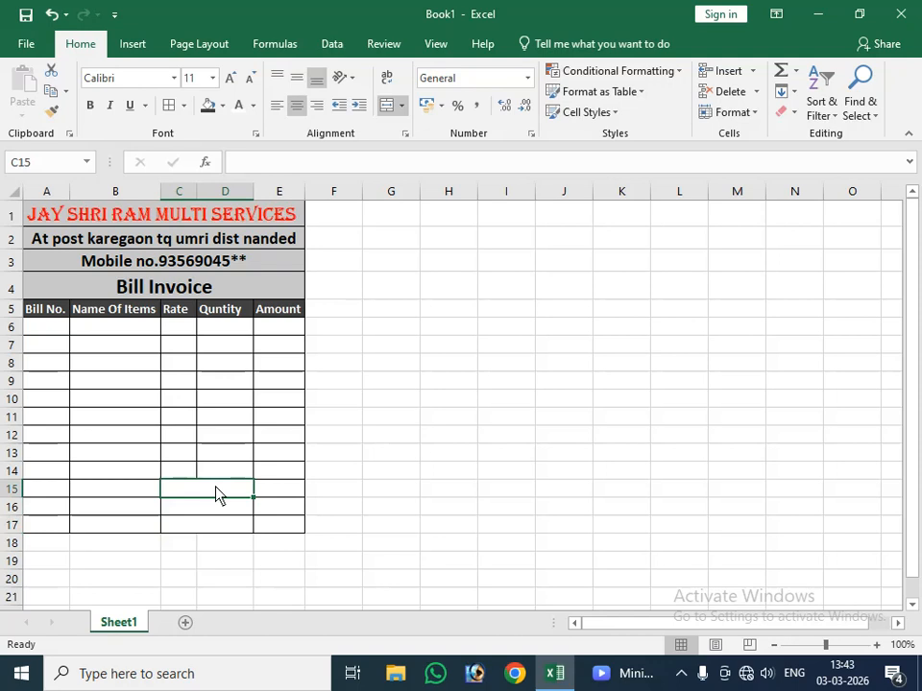
type("total")
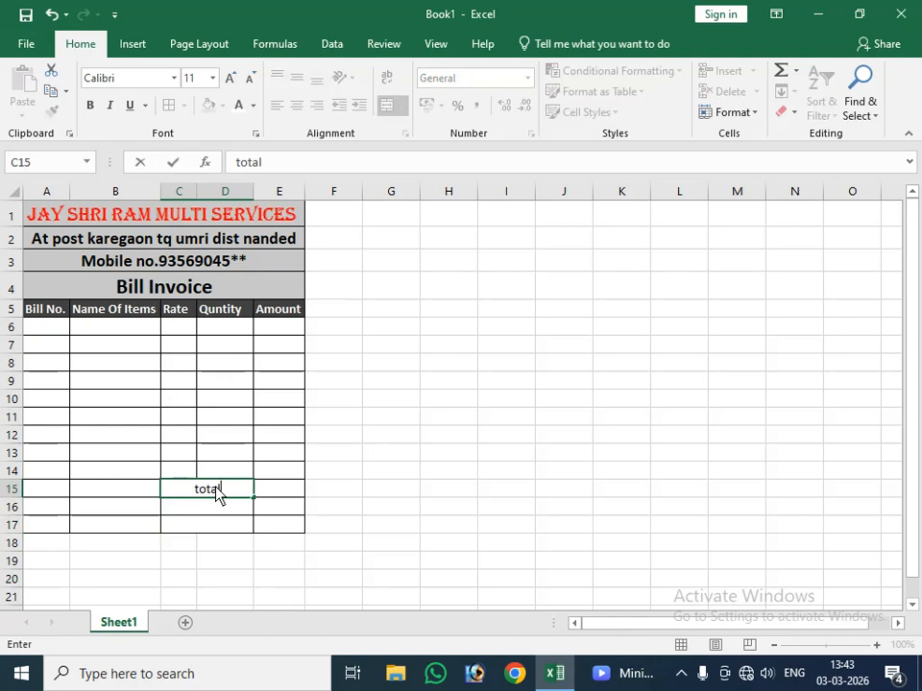
key("Return")
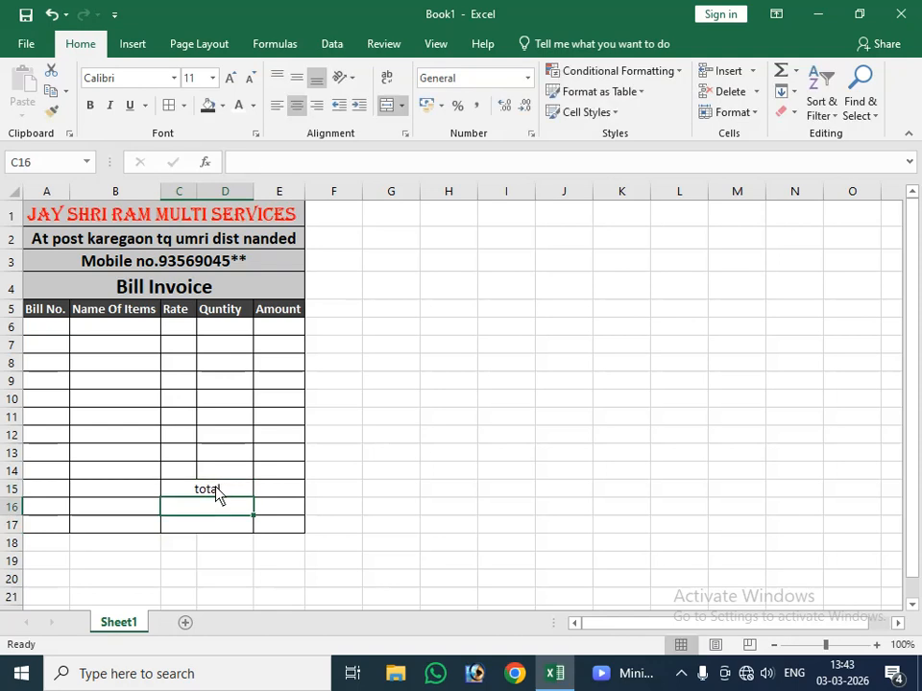
left_click(216, 490)
type("To")
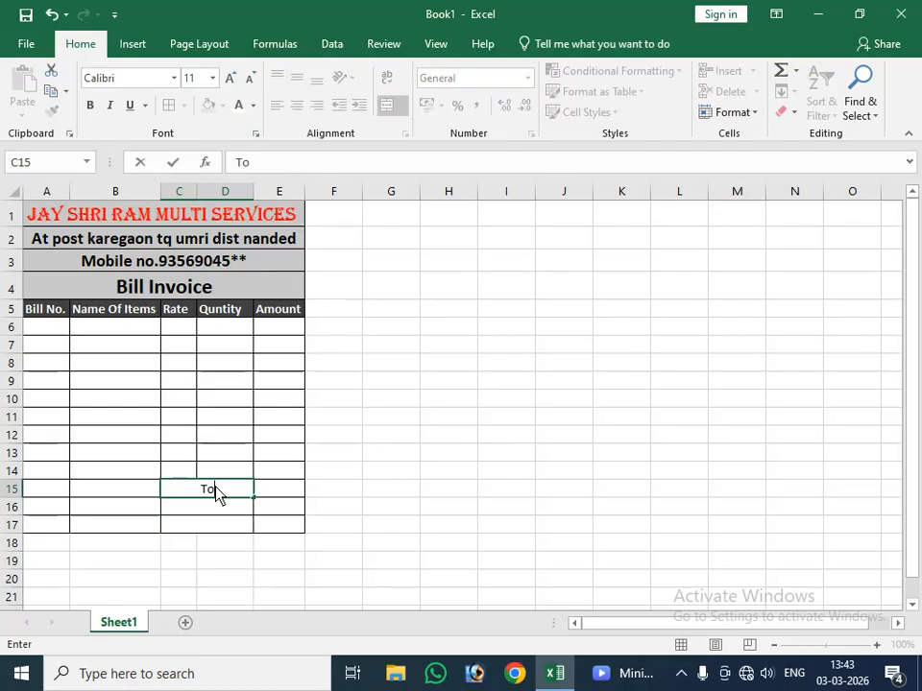
type("tal")
key("Return")
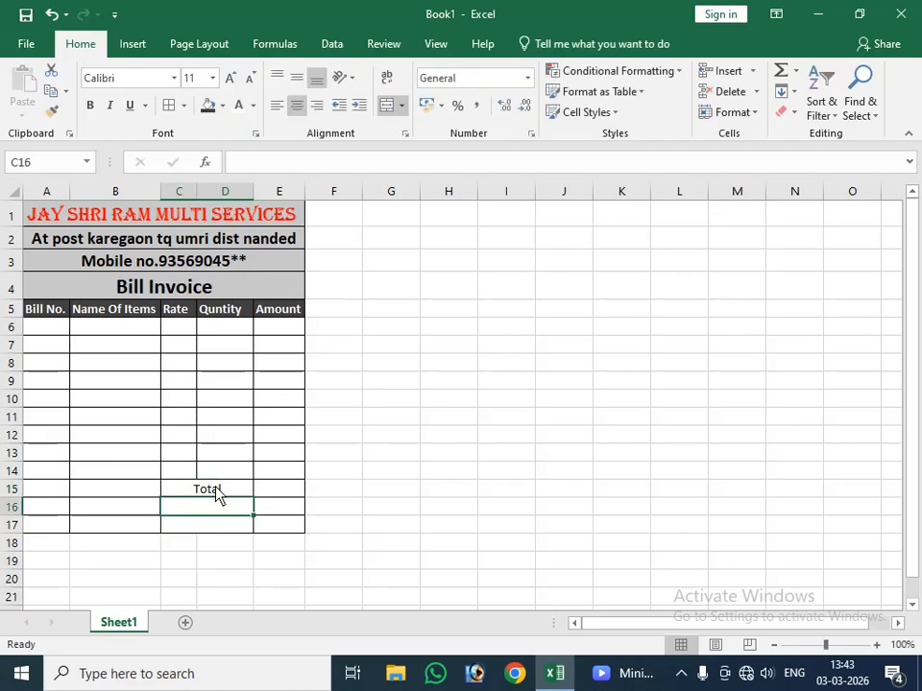
Step: Enter the labels "Dis16%" in merged cell C16 and "Total Amount" in merged cell C17
type("Di")
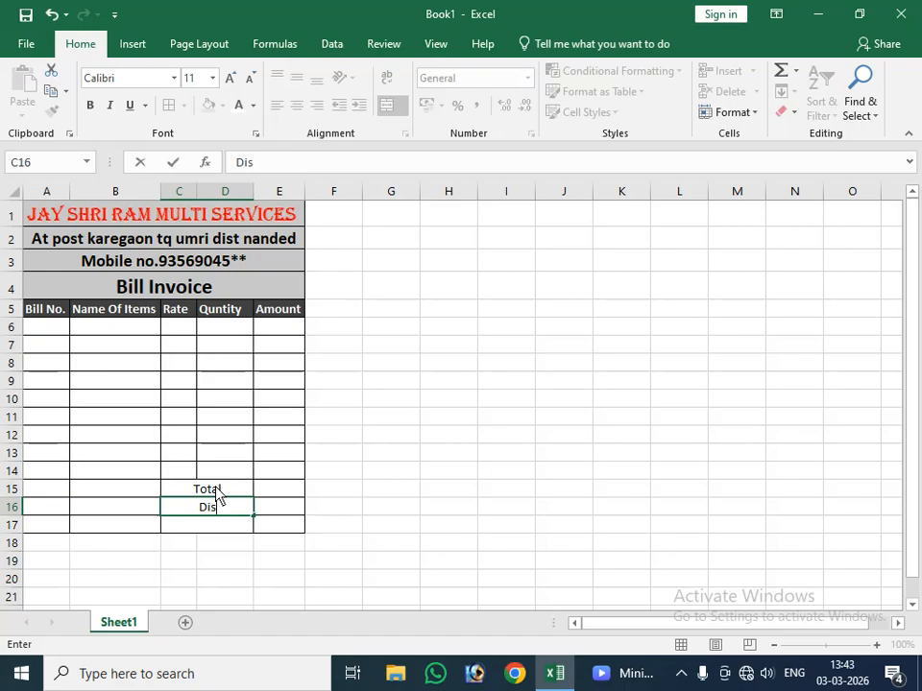
type("s16%")
key("Return")
type("Total")
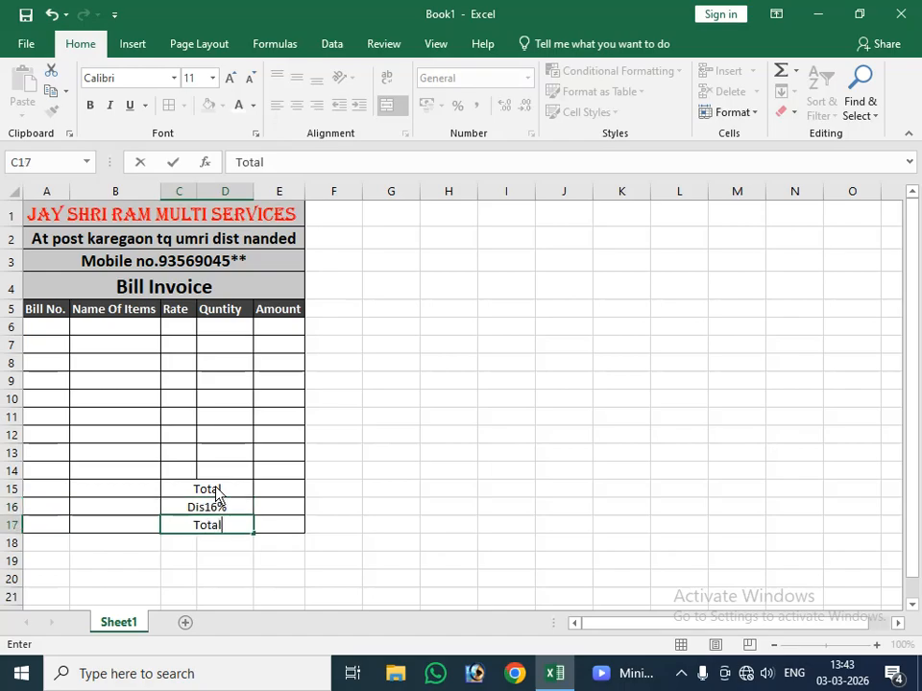
type(" Amount")
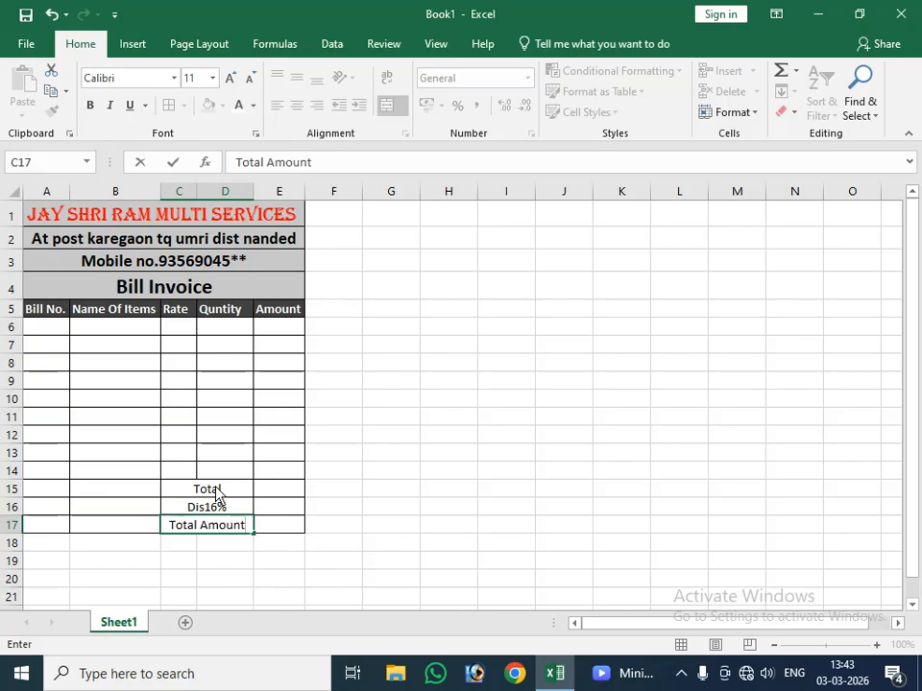
Step: Right-align the three summary labels in C15:D17
left_click_drag(191, 490, 210, 529)
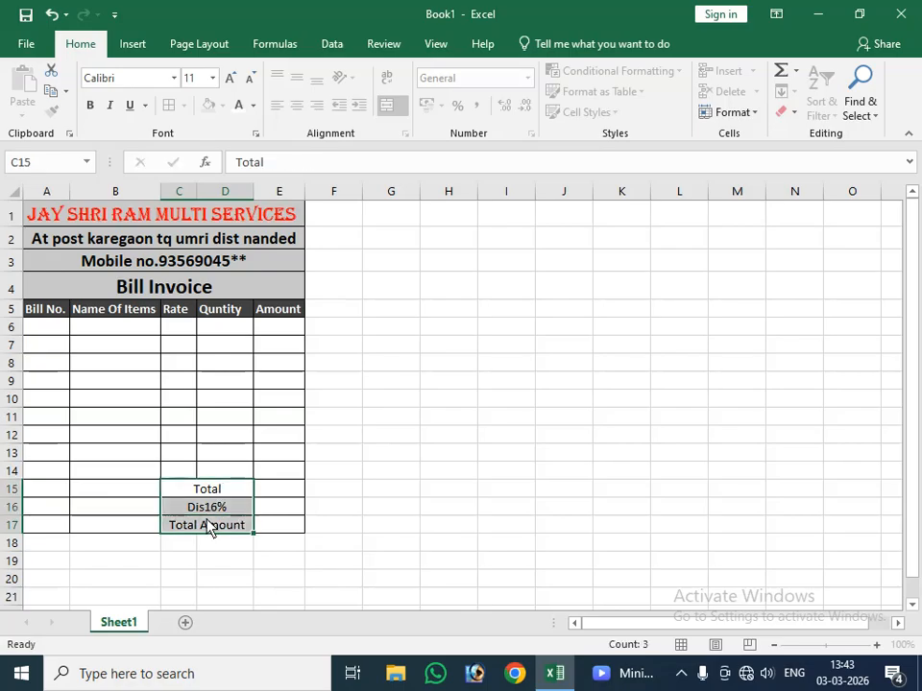
left_click(317, 105)
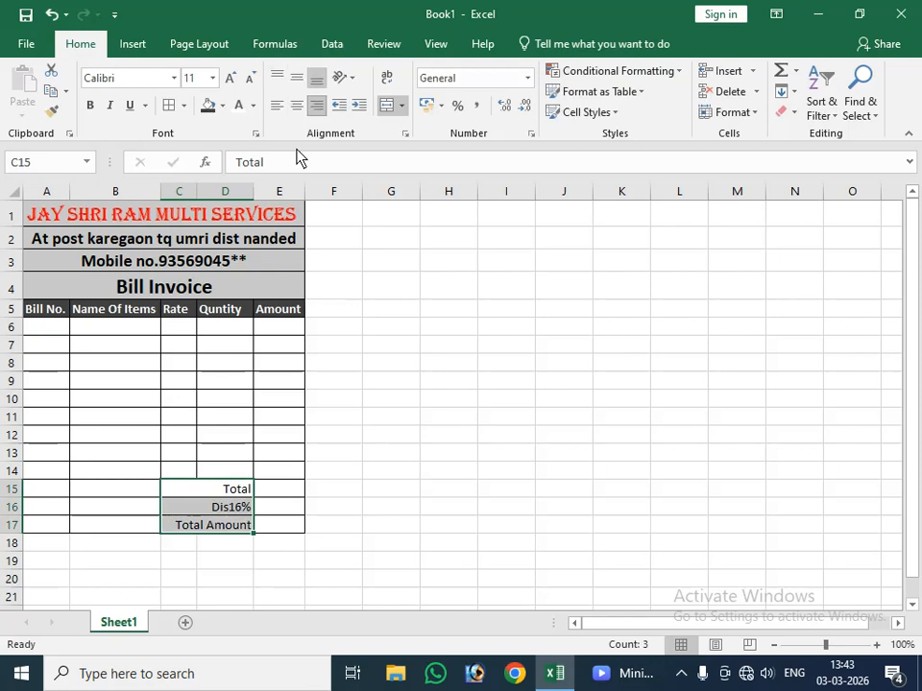
left_click(276, 471)
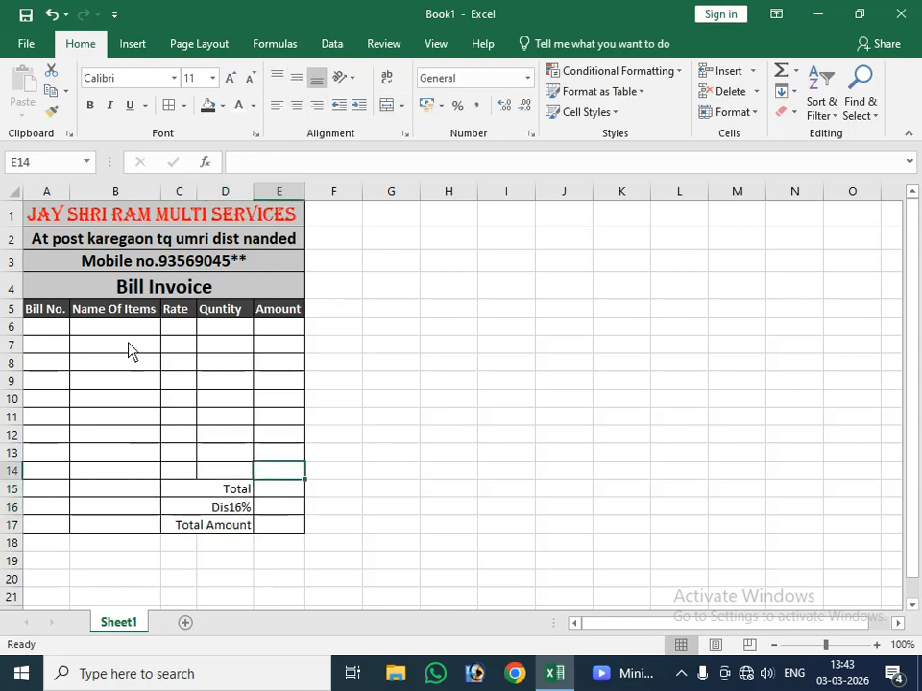
Step: Enter bill number 1 in A6 and the item name "Mouse" in B6
left_click(40, 326)
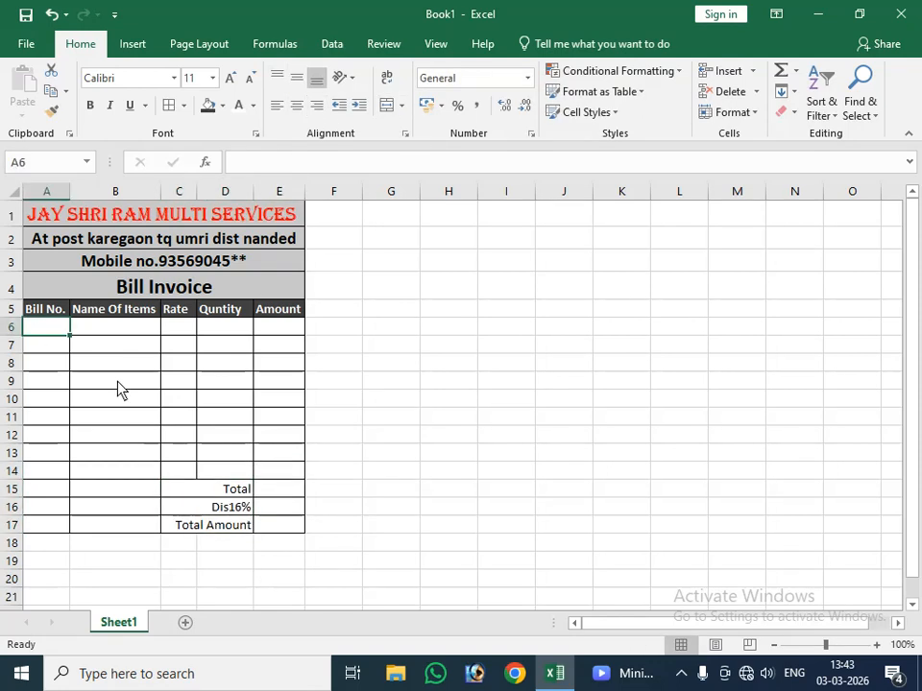
type("1")
key("Tab")
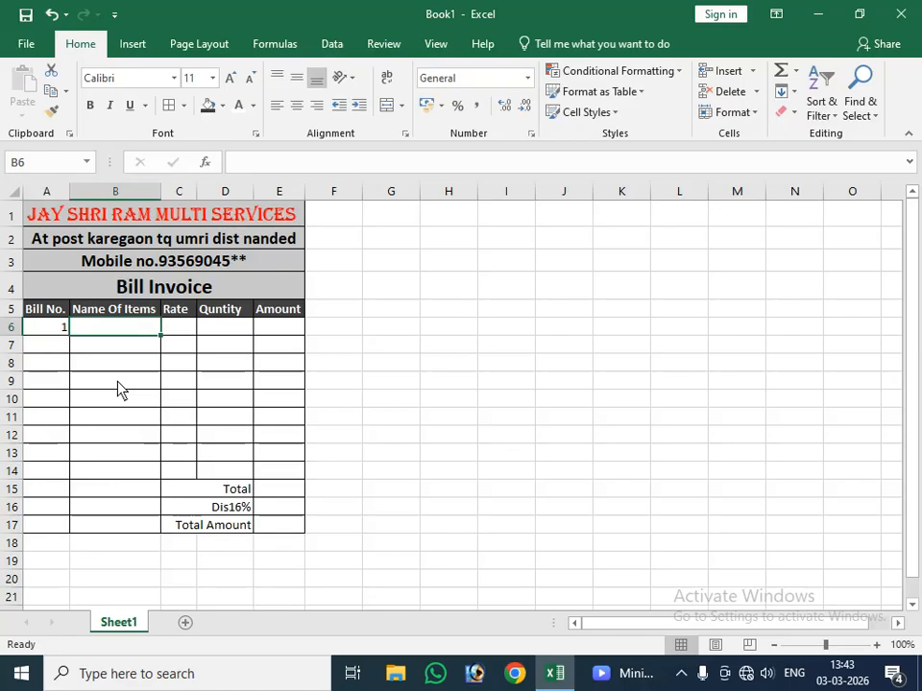
type("m")
key("BackSpace")
type("M")
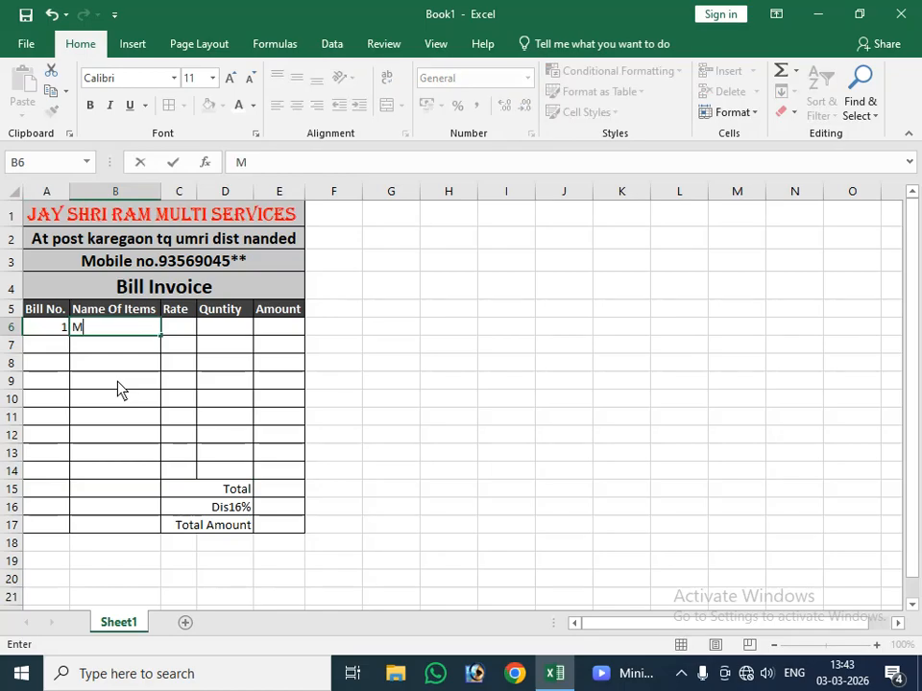
type("ouc")
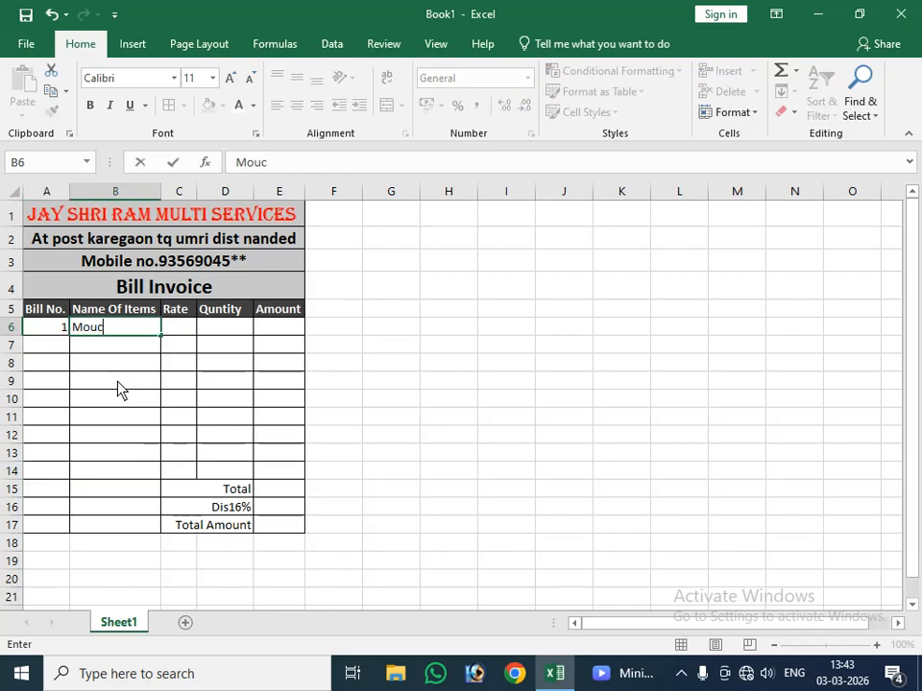
key("BackSpace")
type("se")
key("Tab")
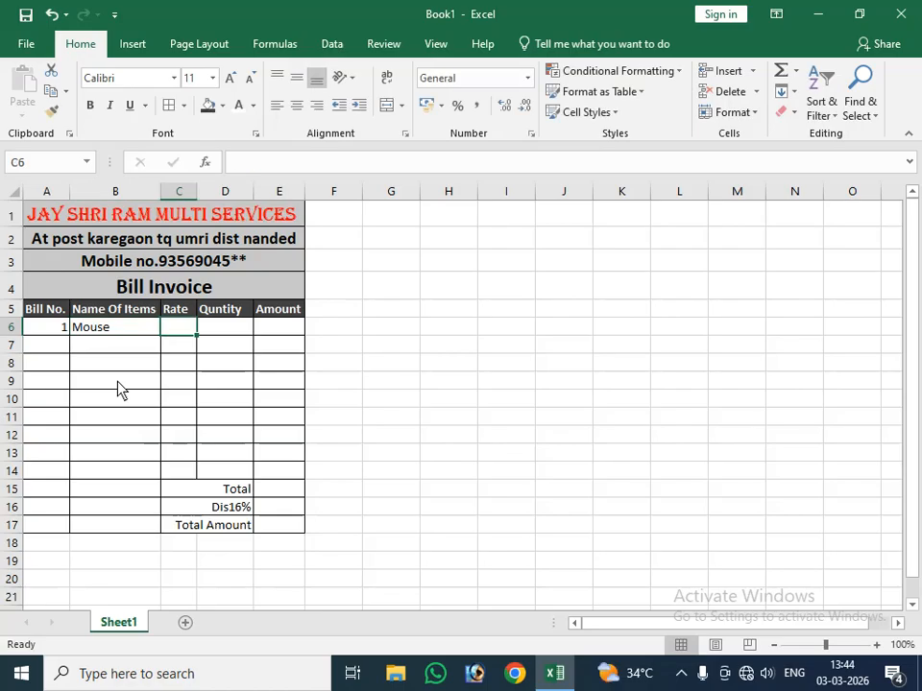
Step: Enter a rate of 245 and a quantity of 6 for the Mouse item in row 6
type("24")
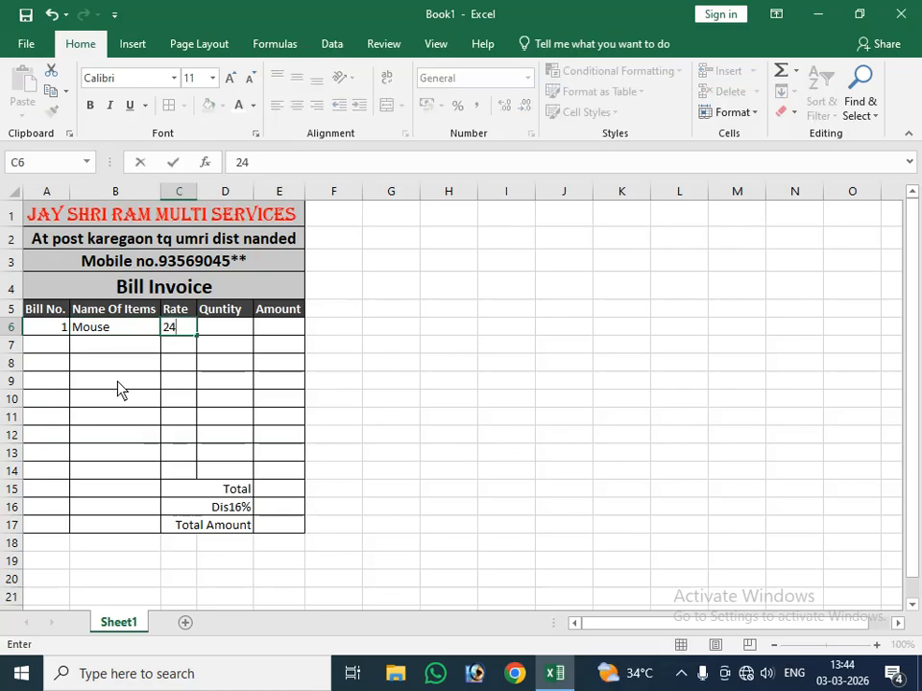
type("5")
key("Tab")
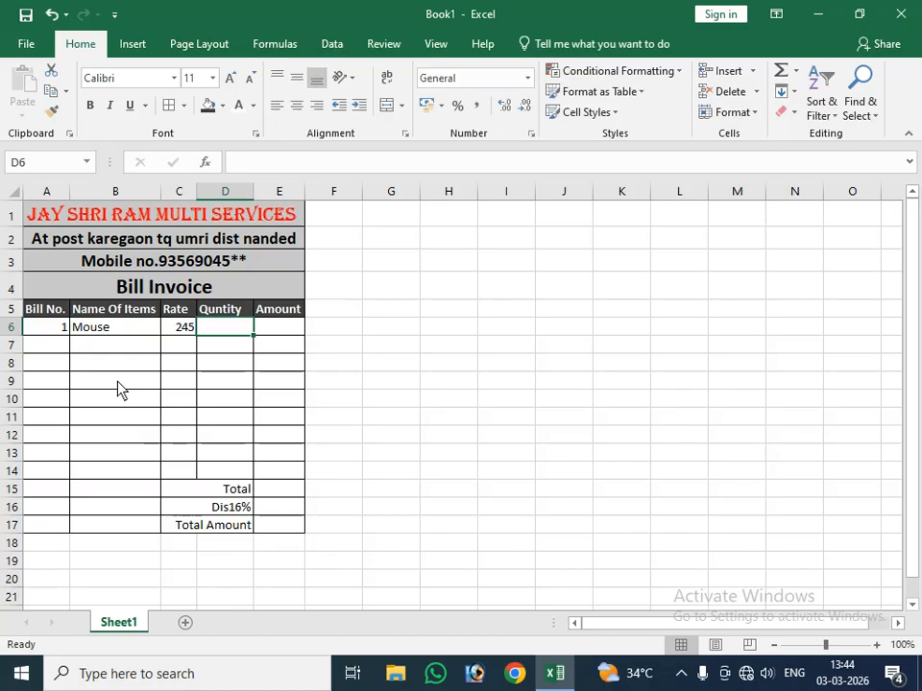
type("6")
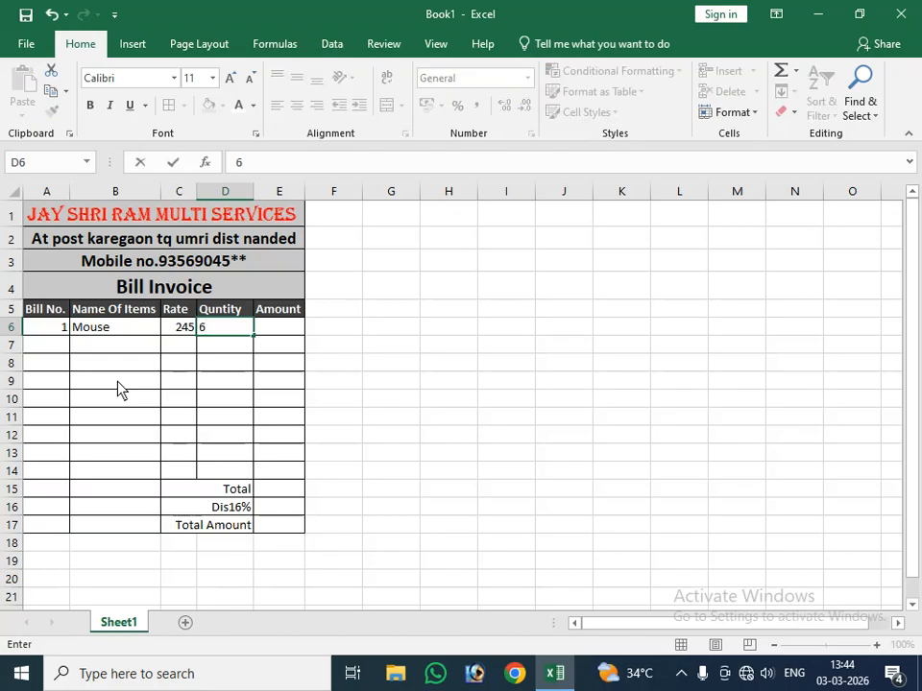
key("Tab")
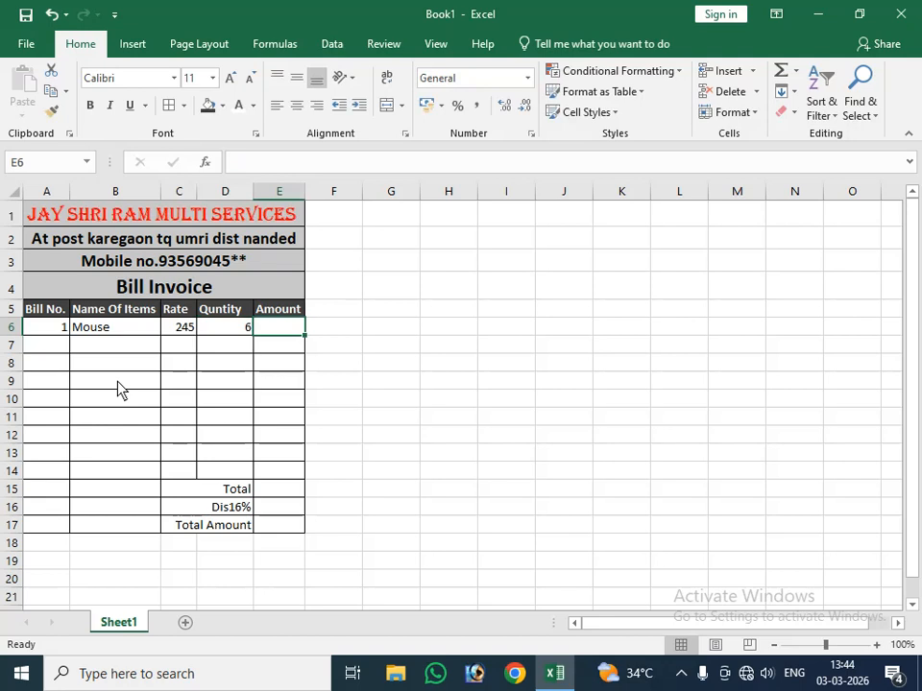
Step: Calculate the Mouse amount in E6 as rate times quantity with the formula =C6*D6
type("=")
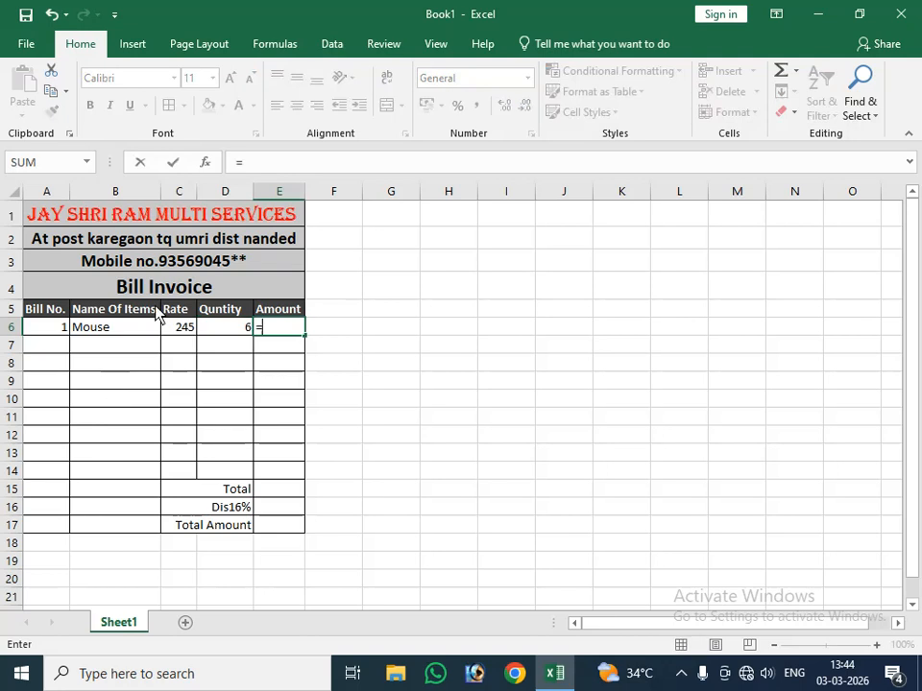
left_click(187, 329)
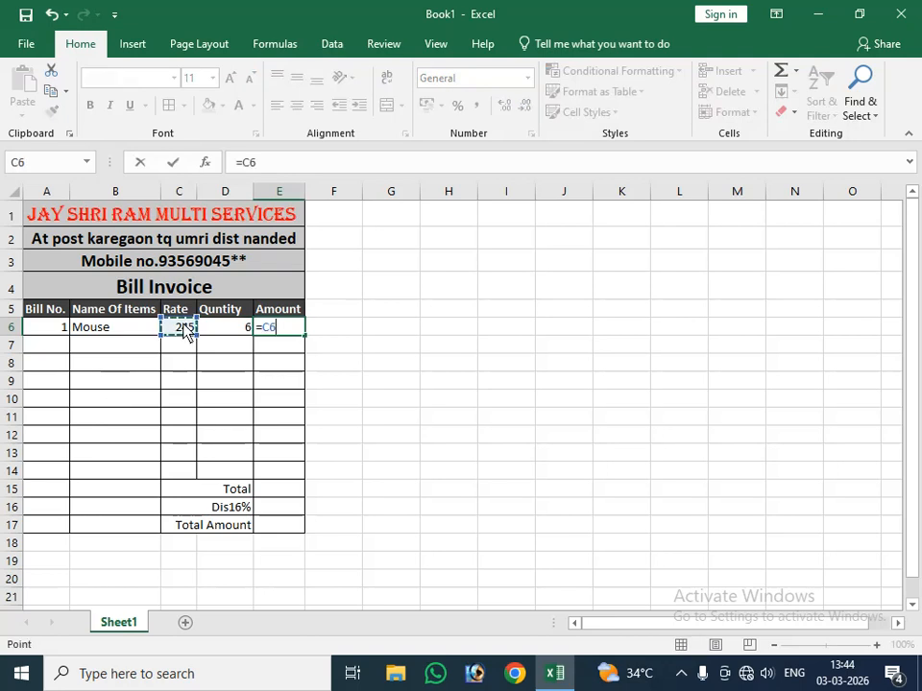
type("*")
left_click(241, 327)
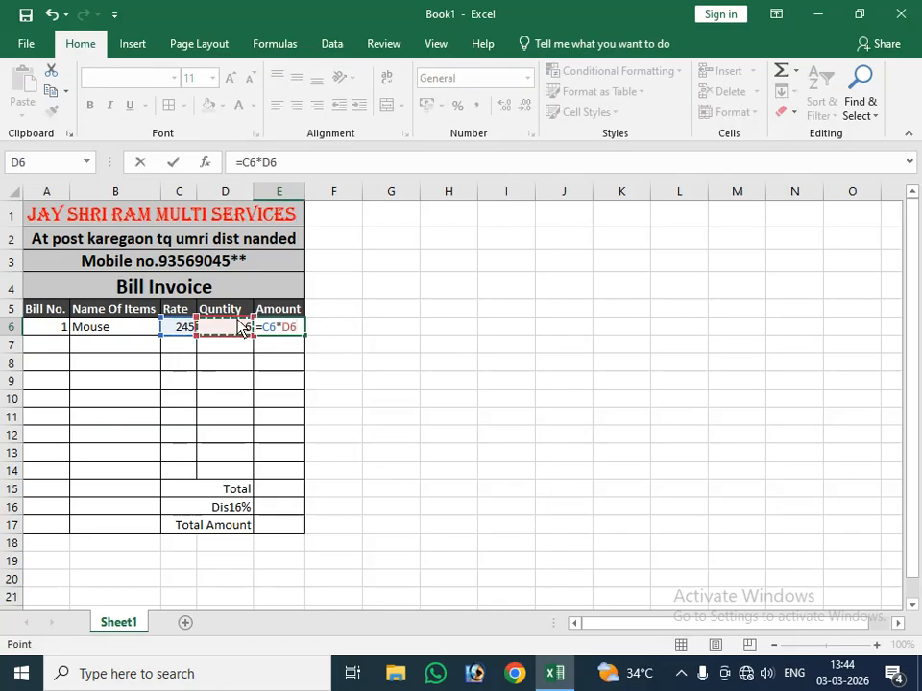
key("Return")
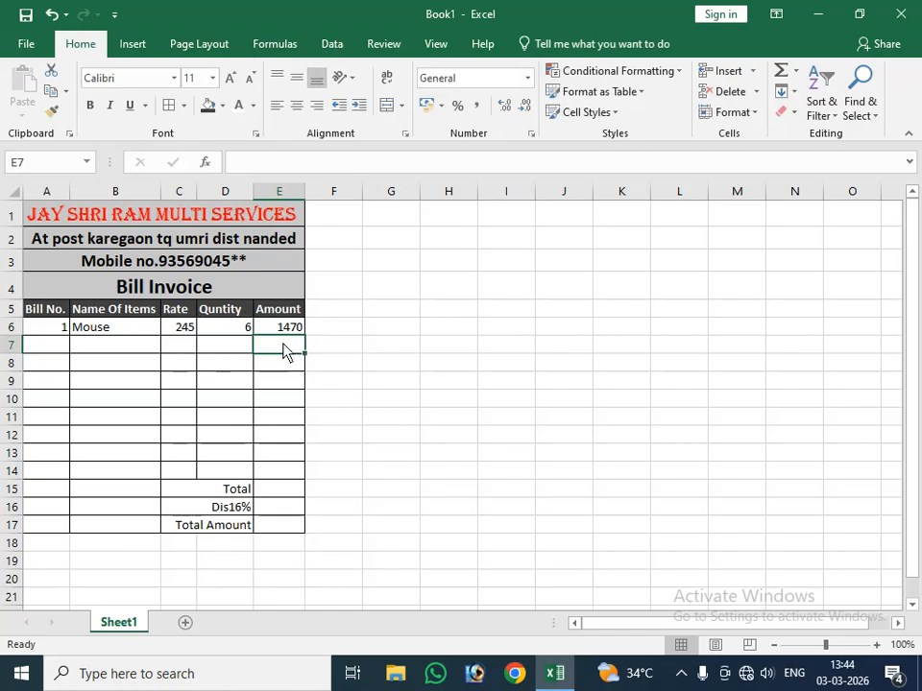
Step: Enter bill number 2 in A7 and the item name "Kewyboard" in B7
left_click(48, 347)
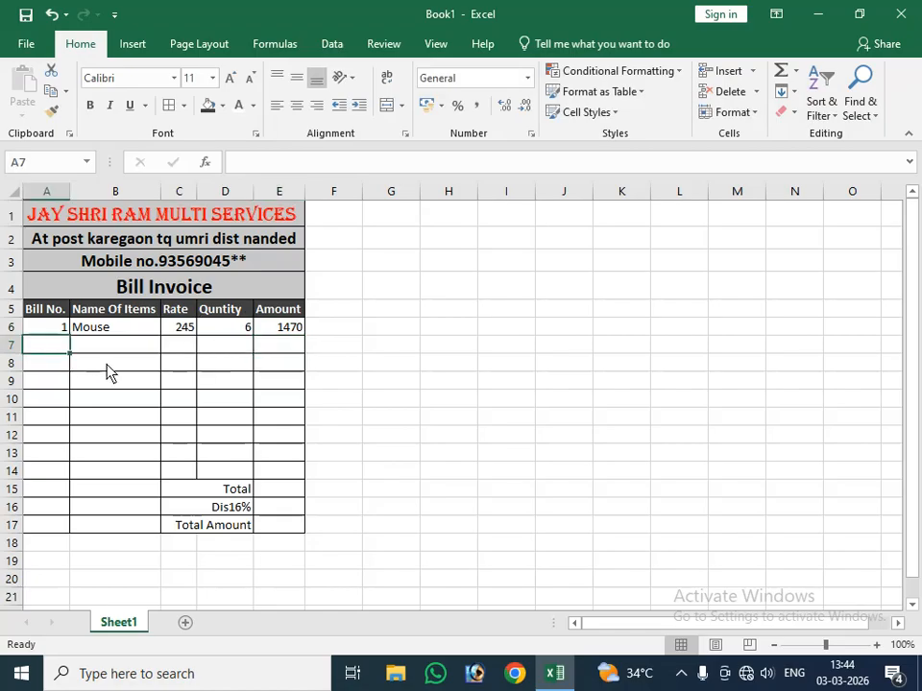
type("2")
key("Tab")
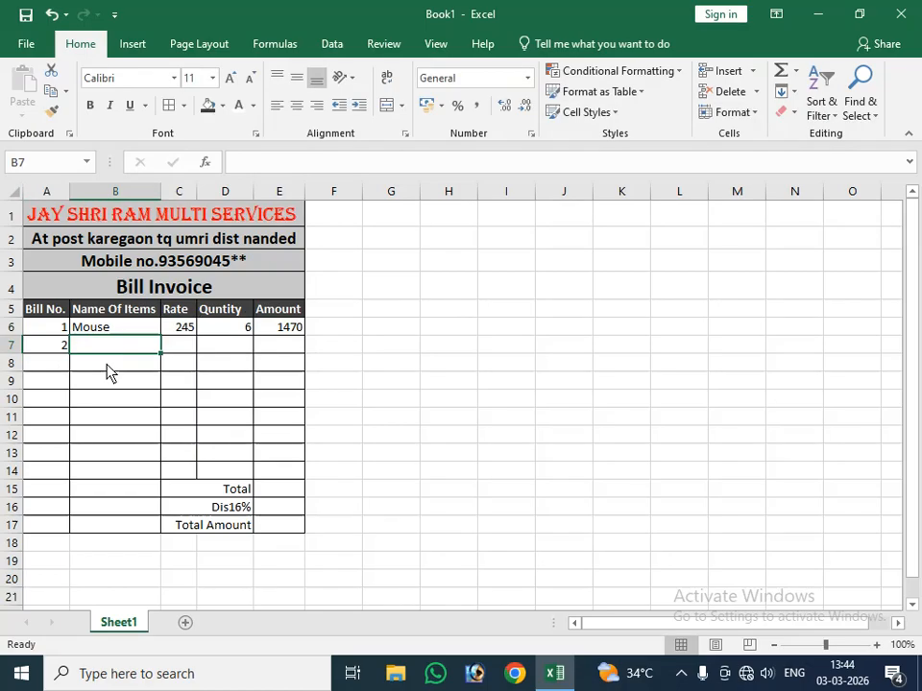
type("K")
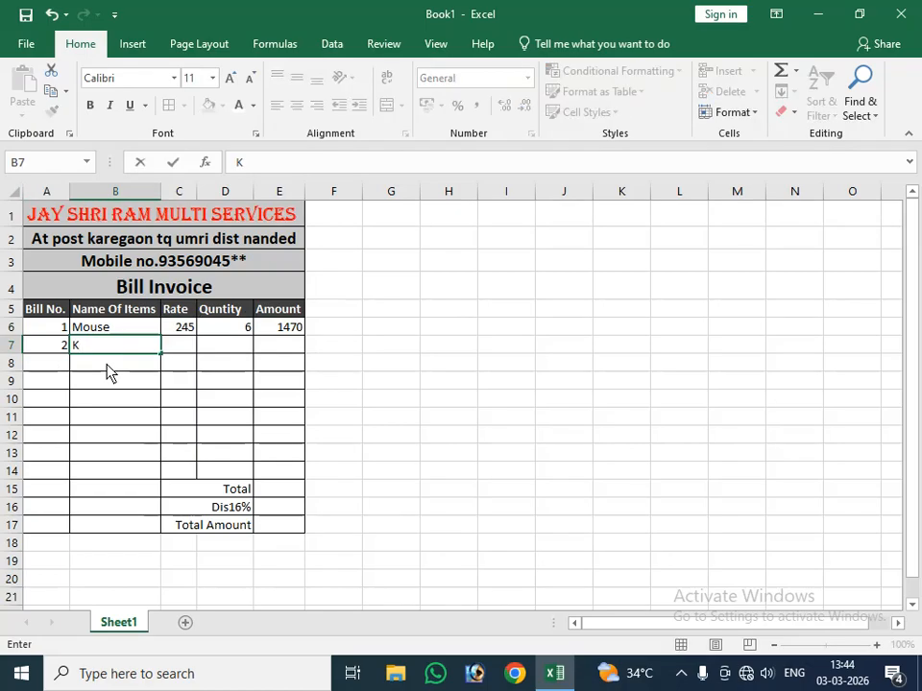
type("ewyboard")
key("Tab")
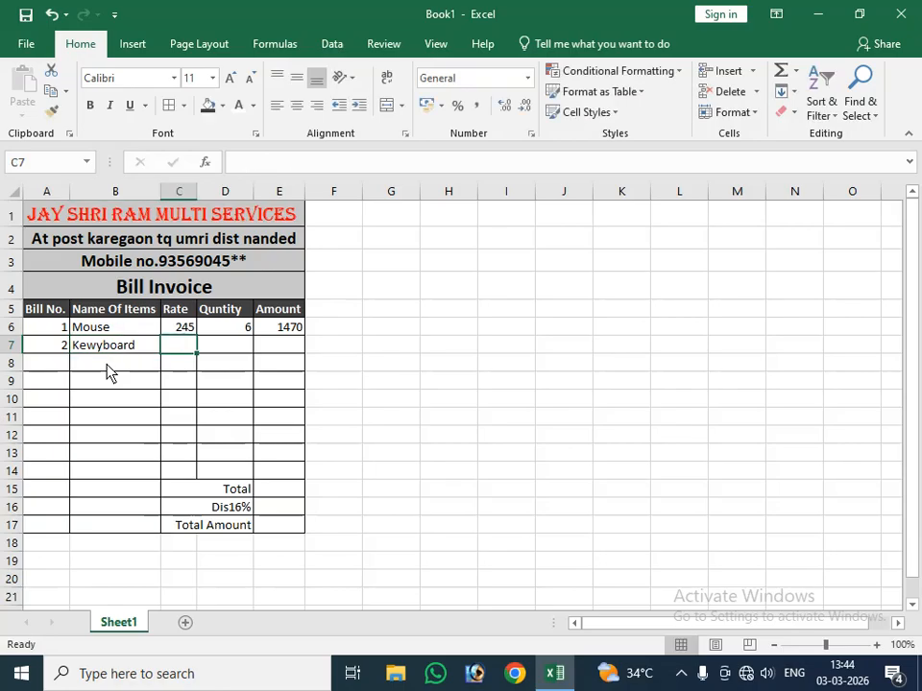
Step: Enter a rate of 300 and a quantity of 5 for the second item in row 7
type("300")
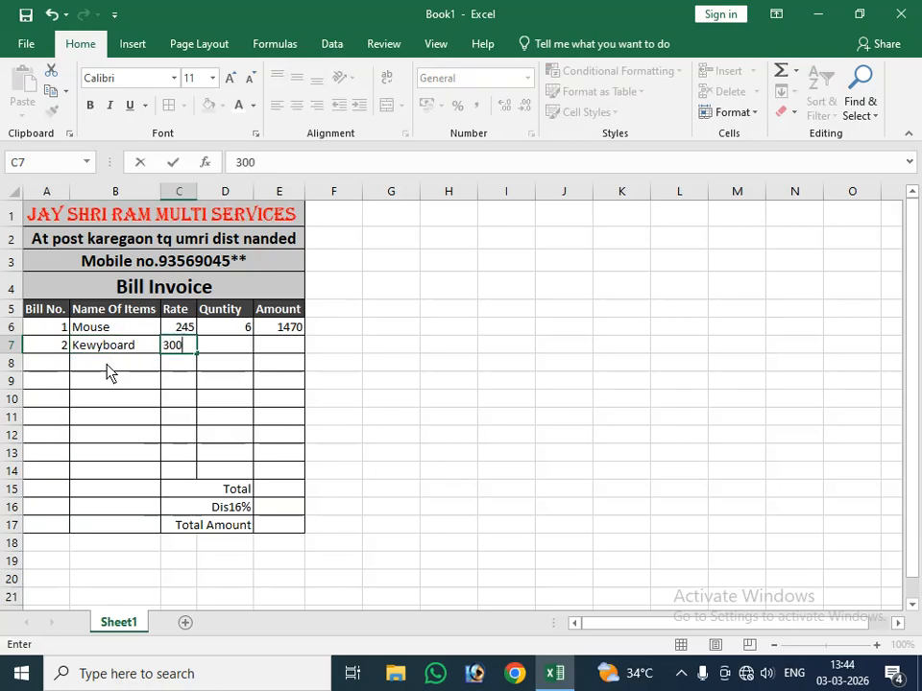
key("Tab")
type("5")
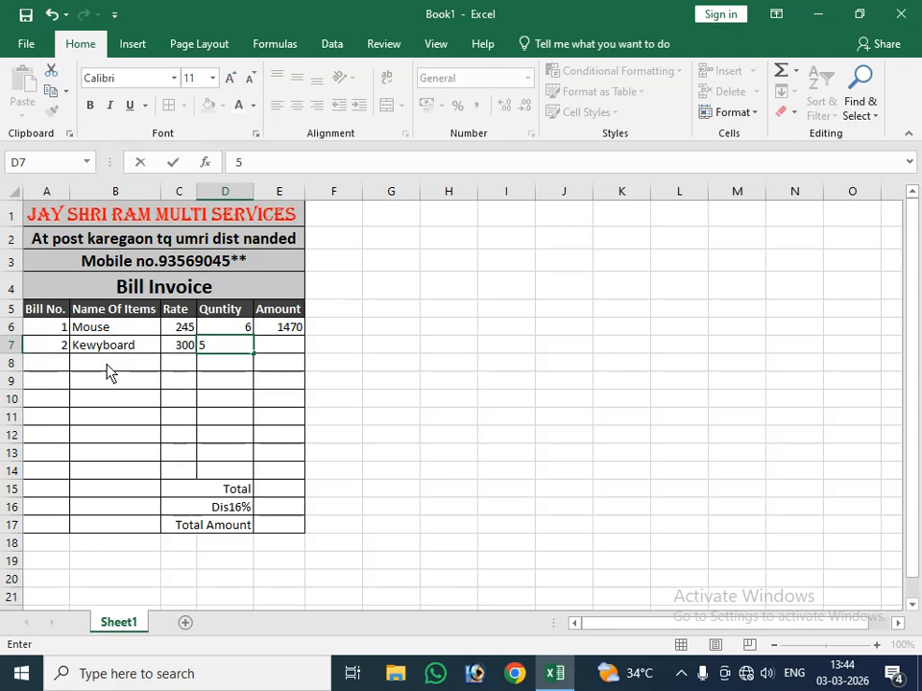
key("Tab")
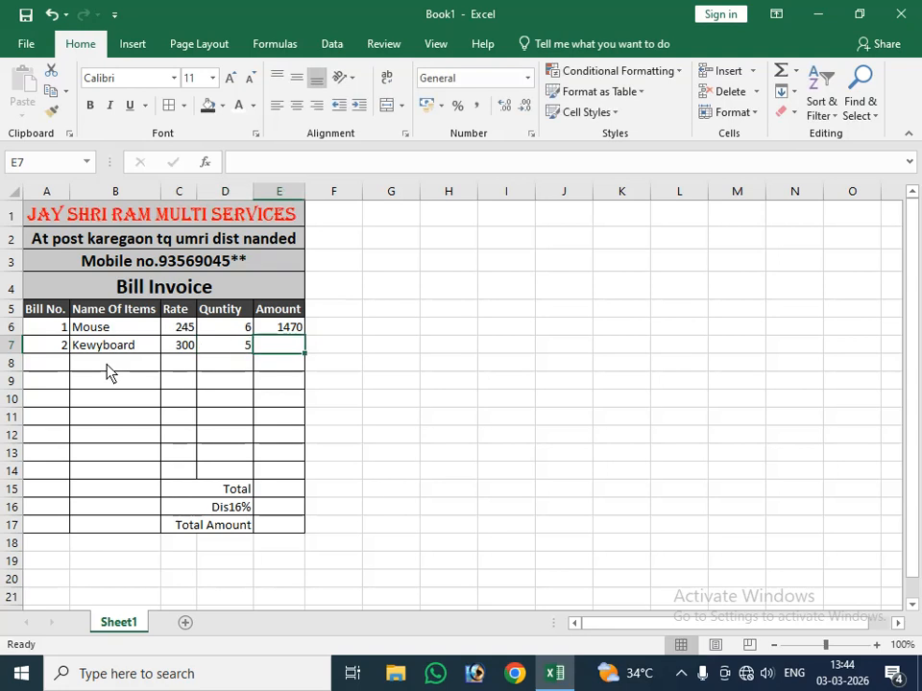
Step: Calculate the second item's amount in E7 with the formula =C7*D7
type("=")
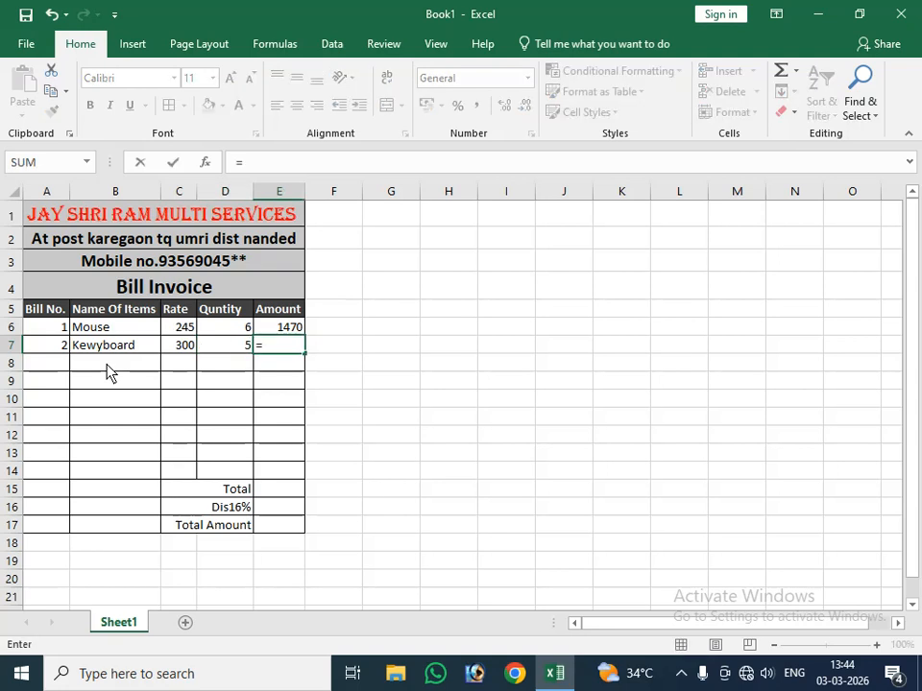
left_click(186, 350)
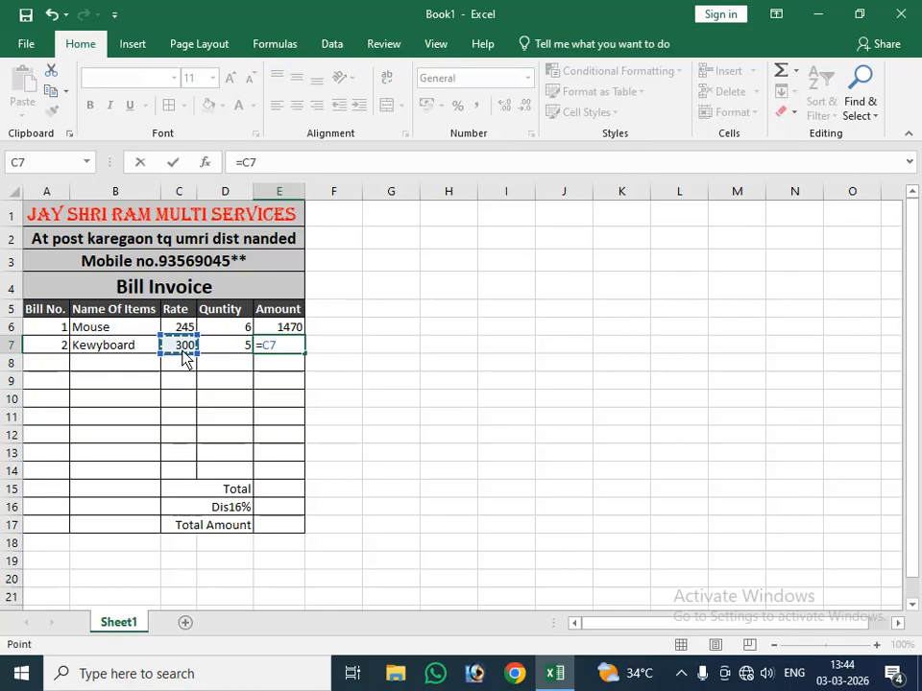
type("-")
key("BackSpace")
type("*")
left_click(227, 348)
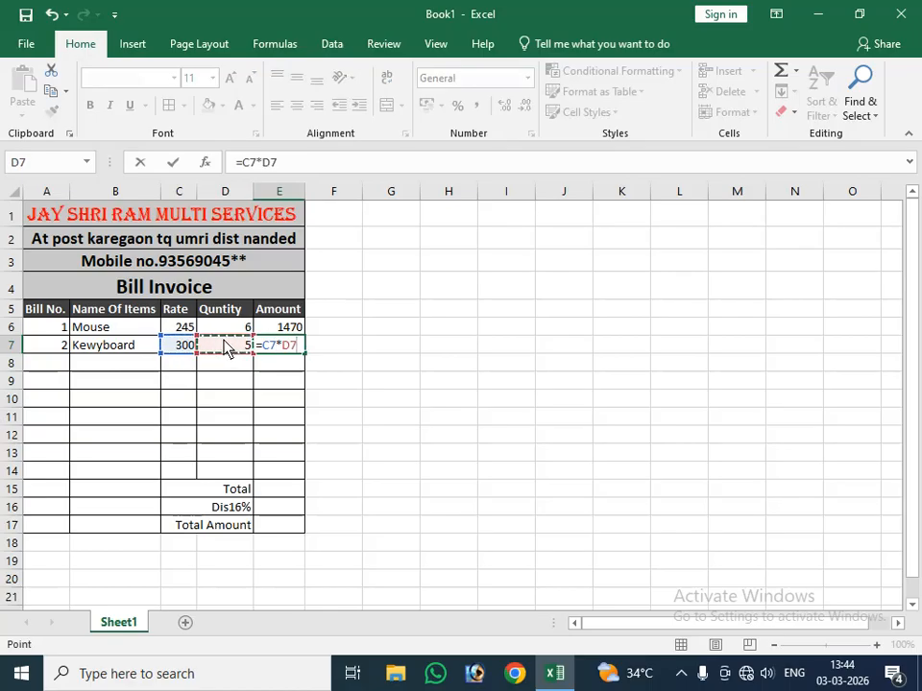
key("Return")
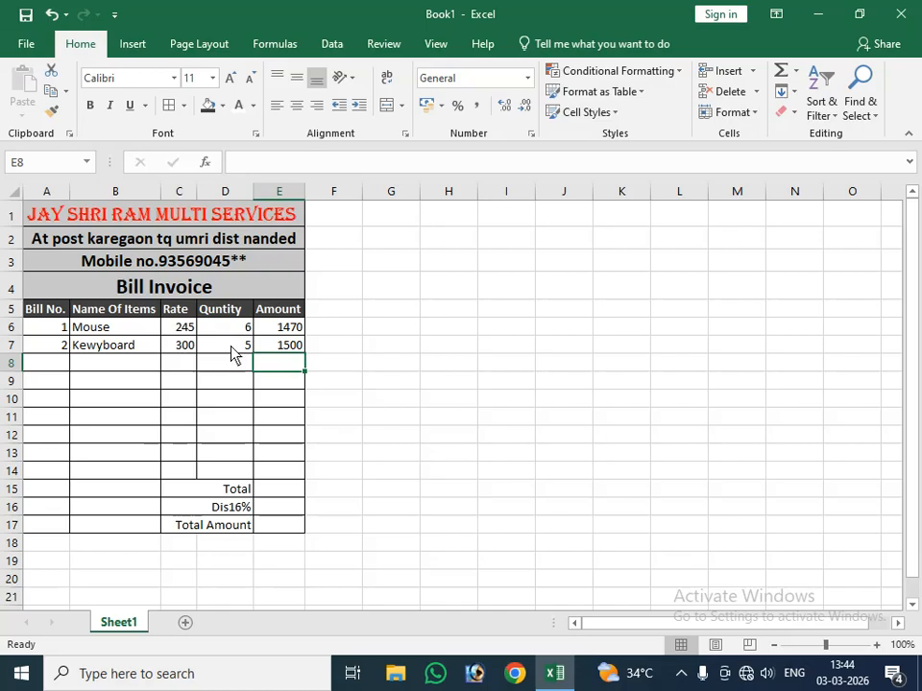
Step: Fill row 8 with bill number 3, item name "Pc", rate 1400 and quantity 2
left_click(55, 367)
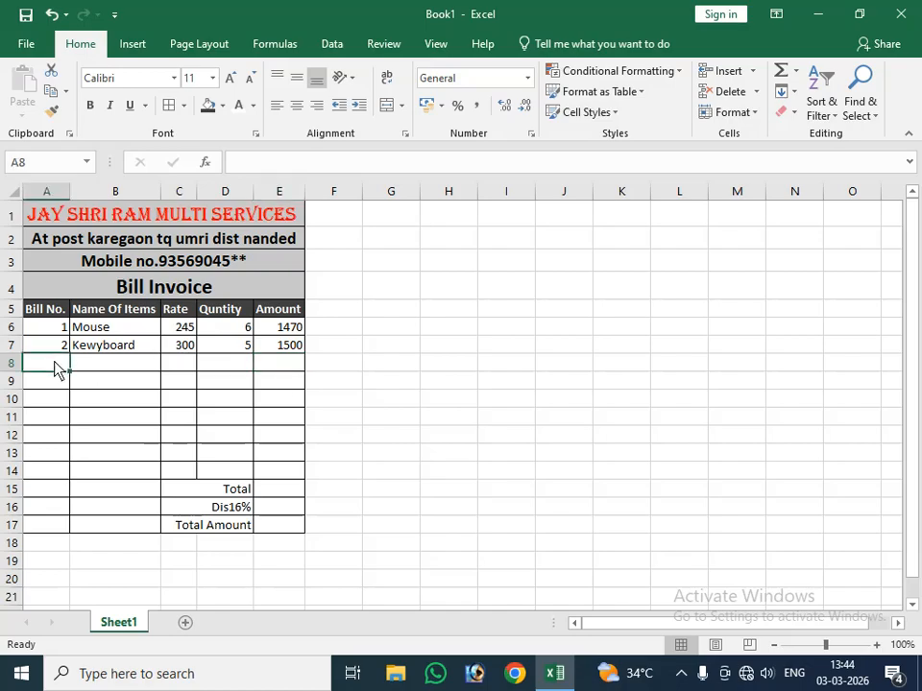
type("3")
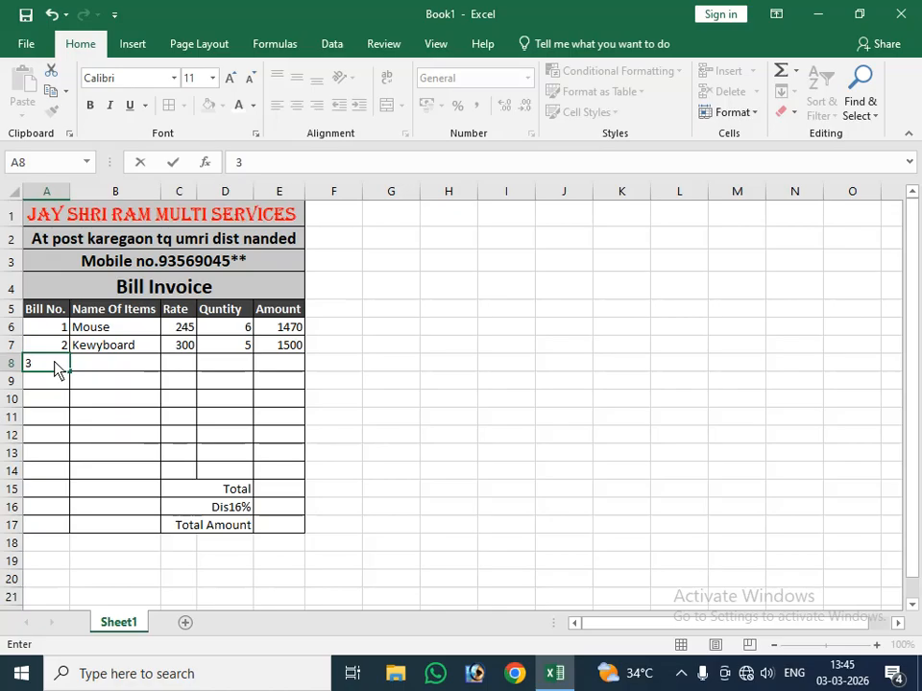
key("Tab")
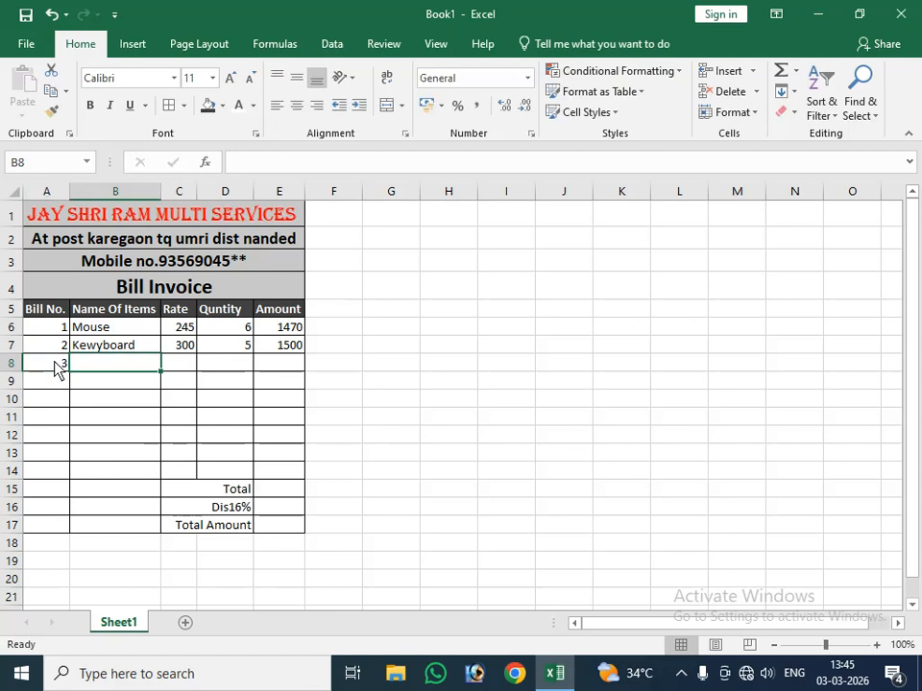
type("Pc")
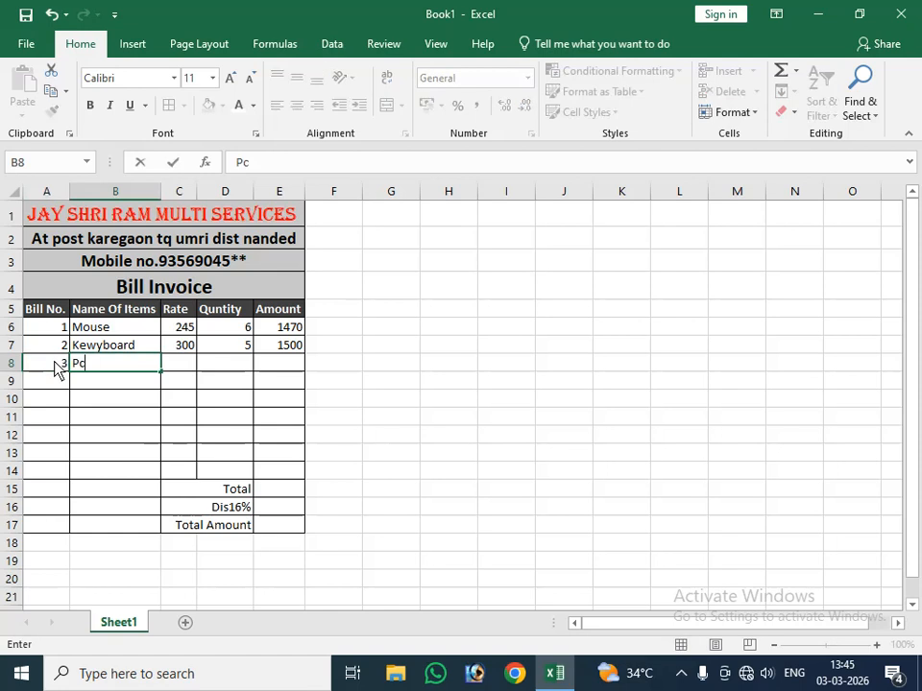
key("Tab")
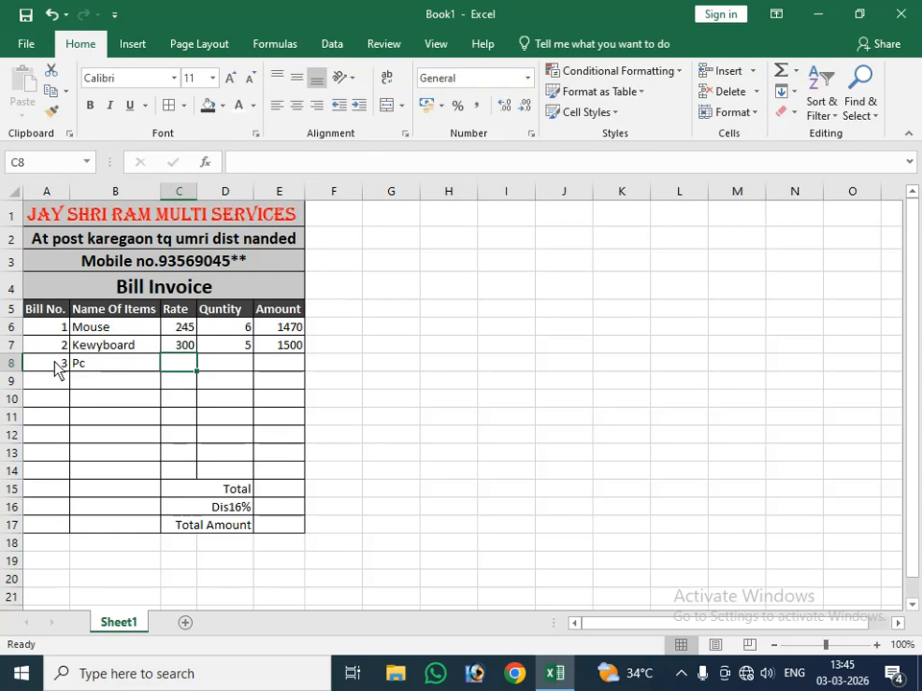
type("1400")
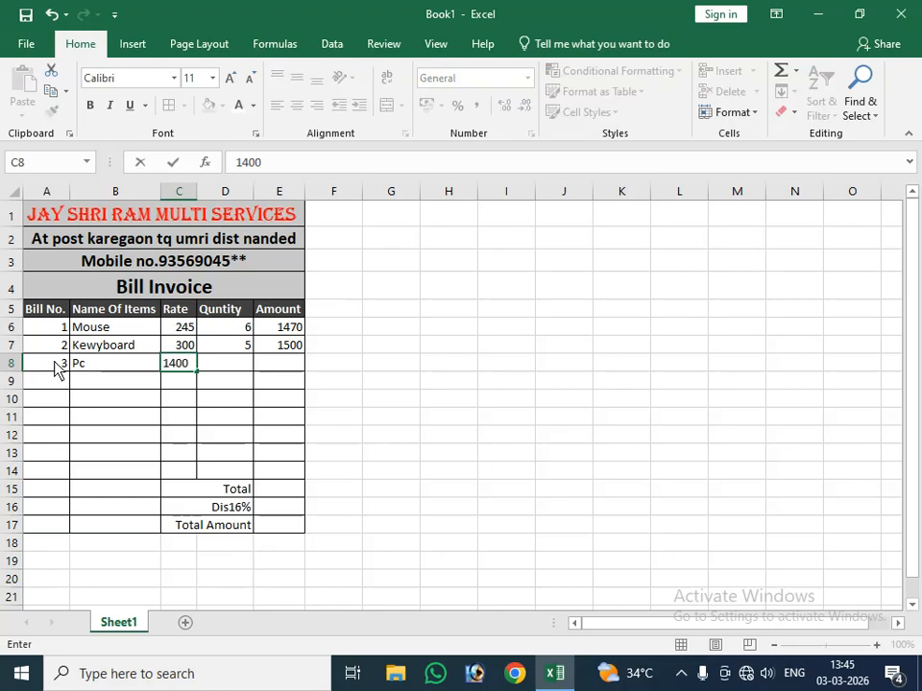
key("Tab")
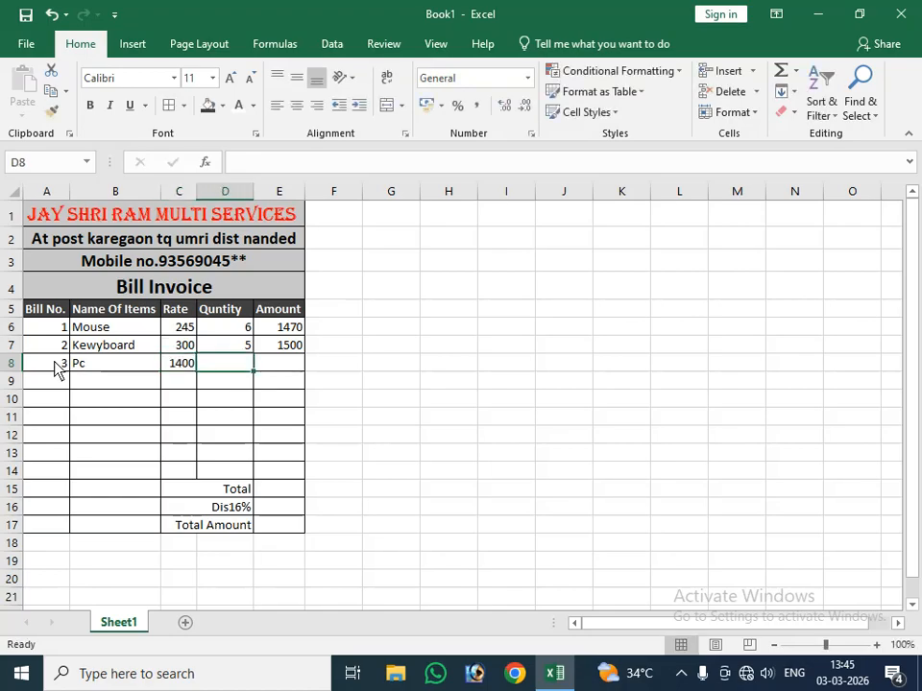
type("2")
key("Tab")
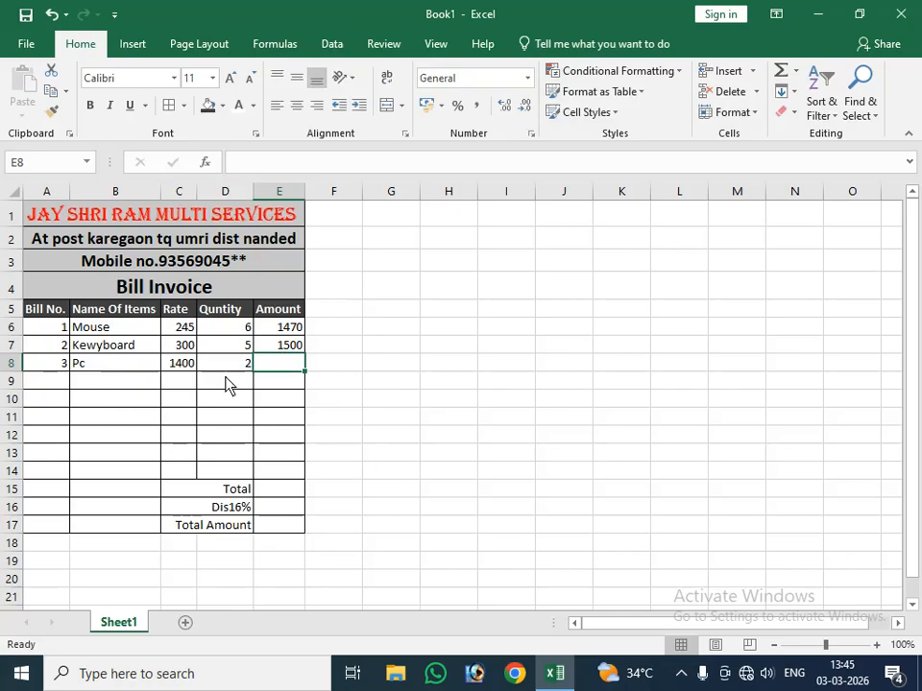
Step: Review the existing amount formulas in cells E7 and E6
left_click(270, 349)
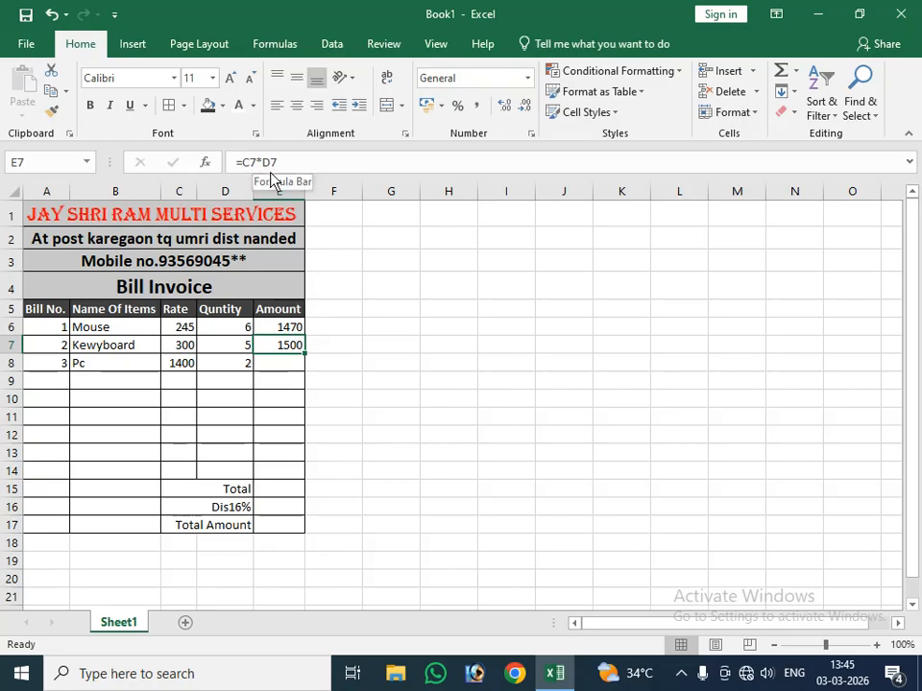
left_click(296, 331)
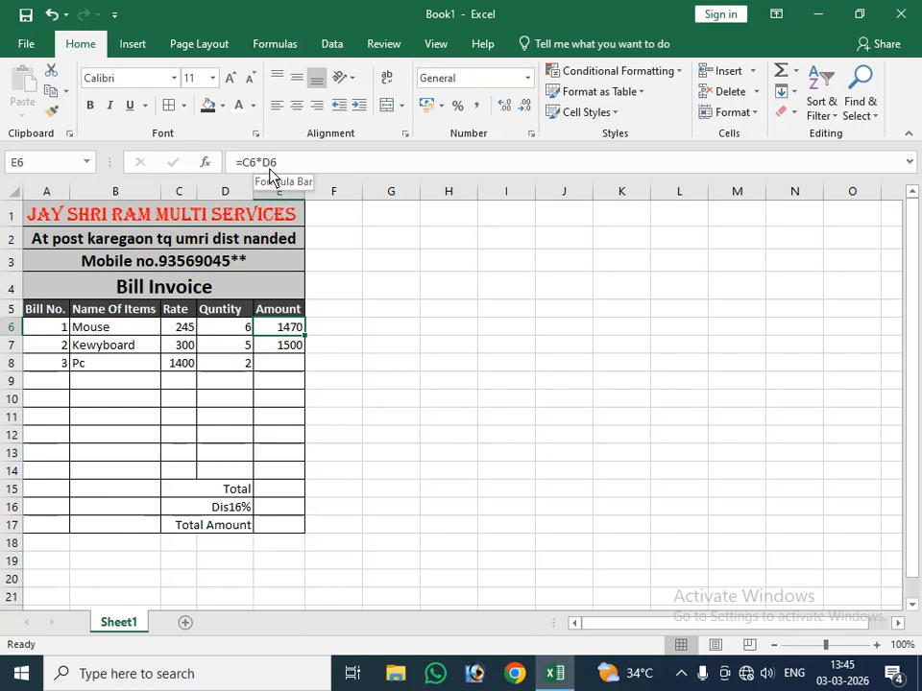
left_click(221, 309)
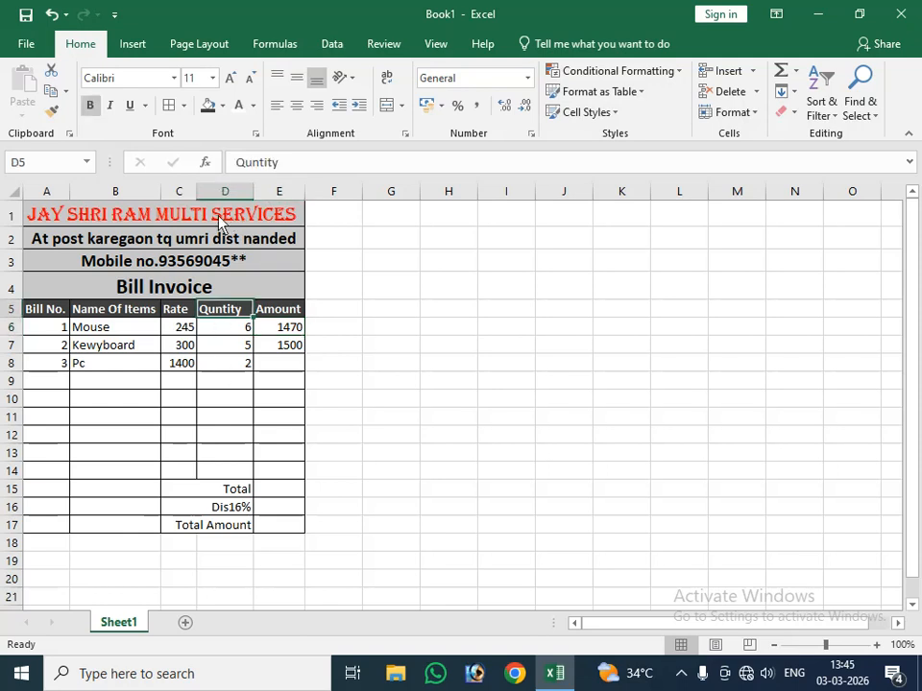
Step: Copy the amount formula from E7 down through E14 for the remaining item rows
left_click(274, 329)
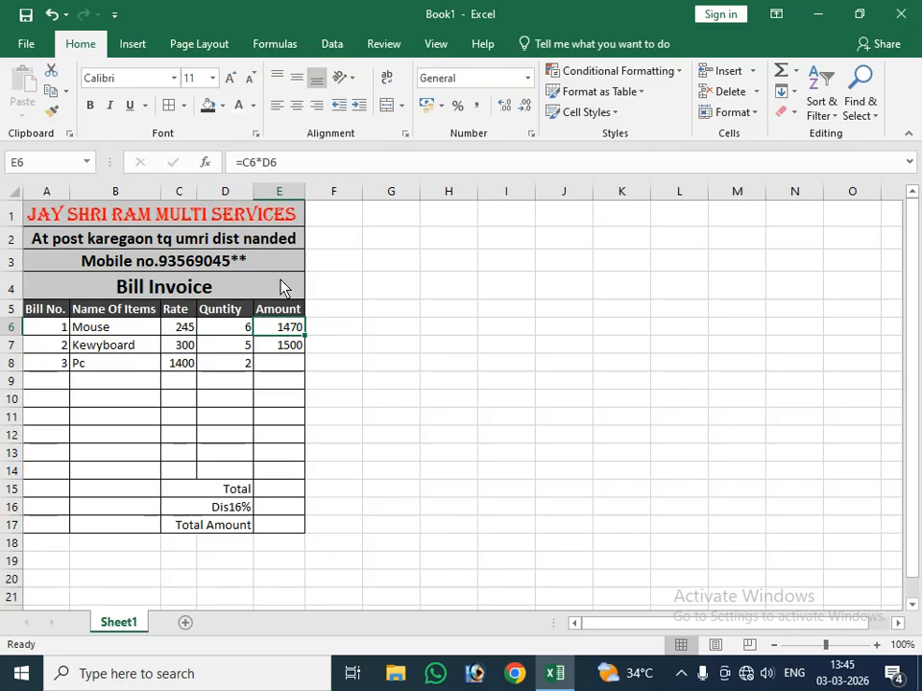
left_click(293, 362)
left_click(296, 348)
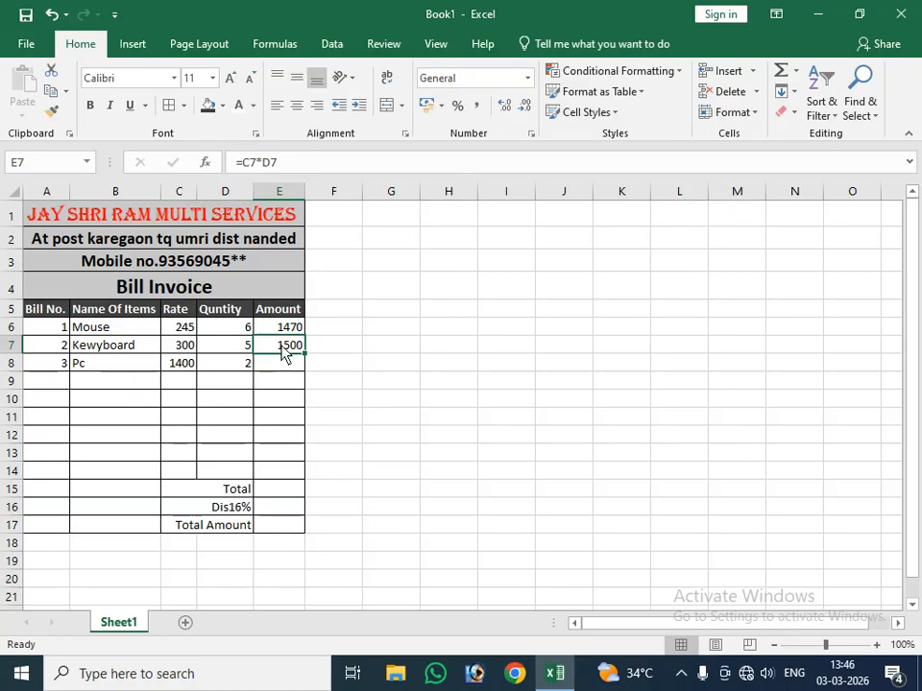
left_click_drag(305, 353, 292, 483)
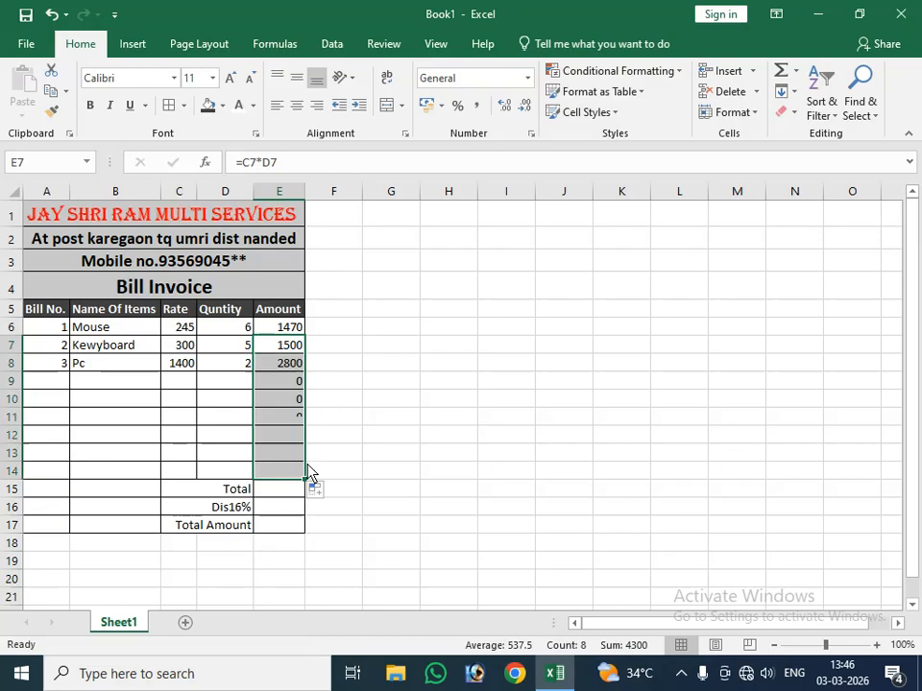
Step: Test the copied amount formula in row 9 by entering a rate of 120 and a quantity of 2
left_click(55, 384)
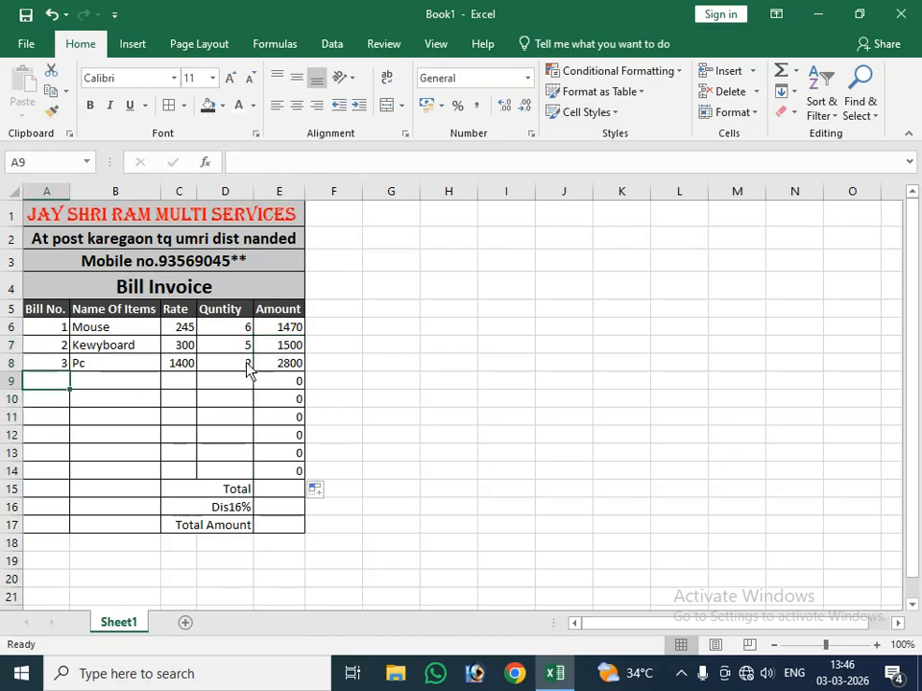
left_click(182, 384)
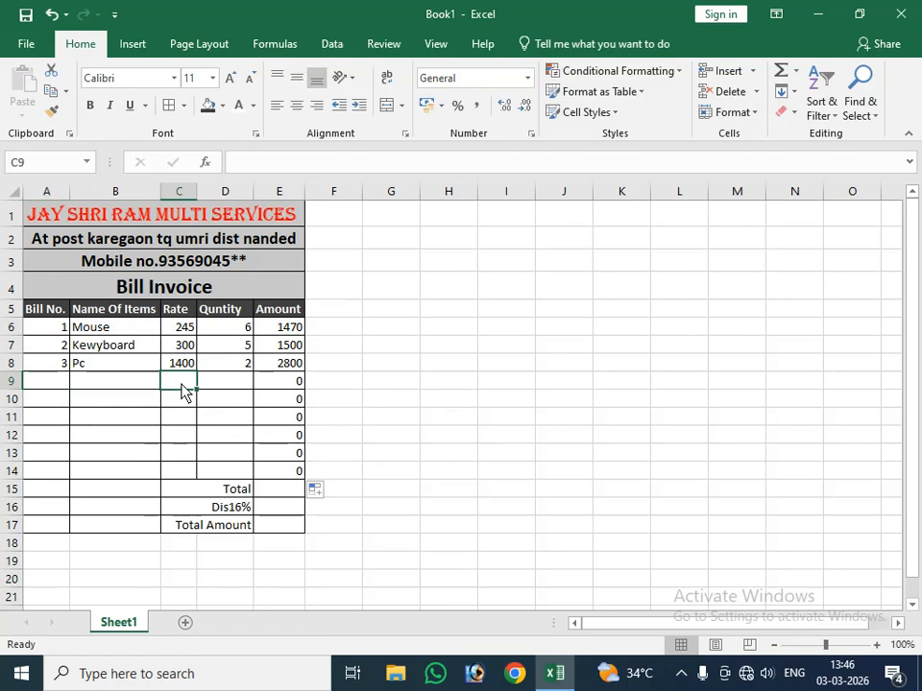
type("120")
key("Tab")
type("2")
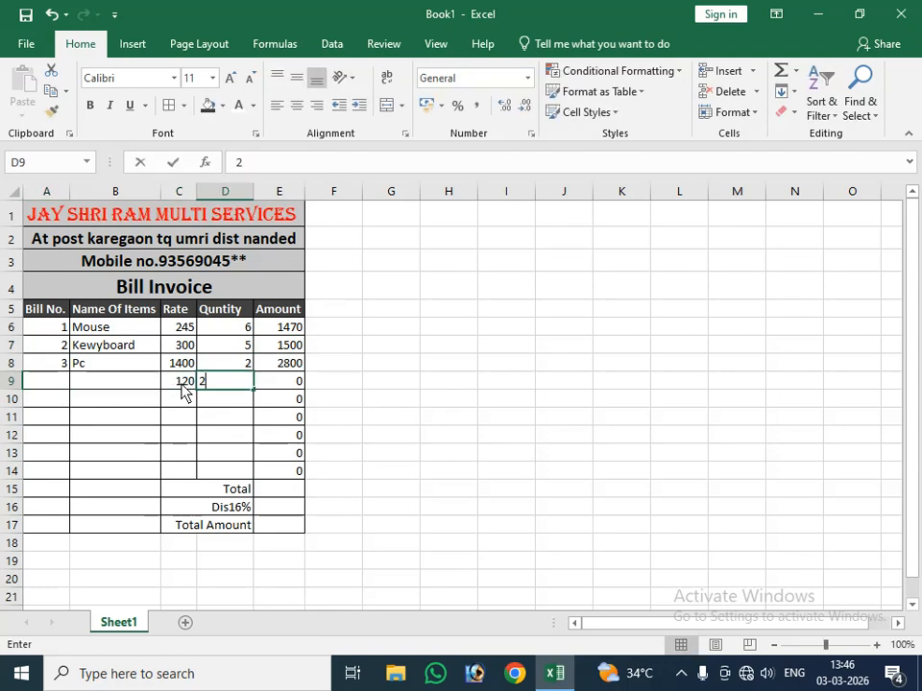
key("Tab")
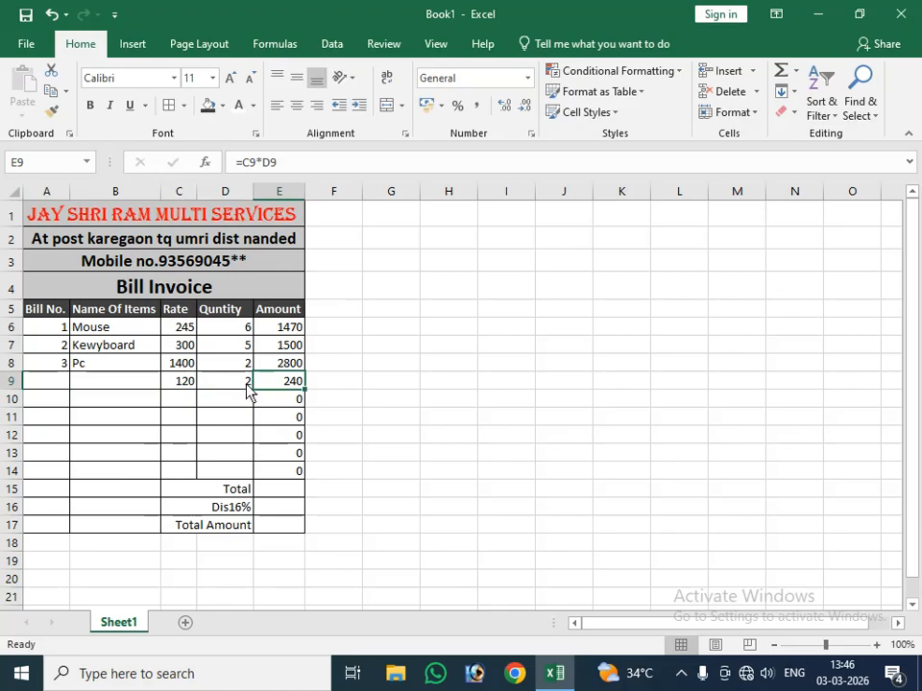
Step: Clear the test quantity and rate from row 9
left_click(199, 386)
key("Delete")
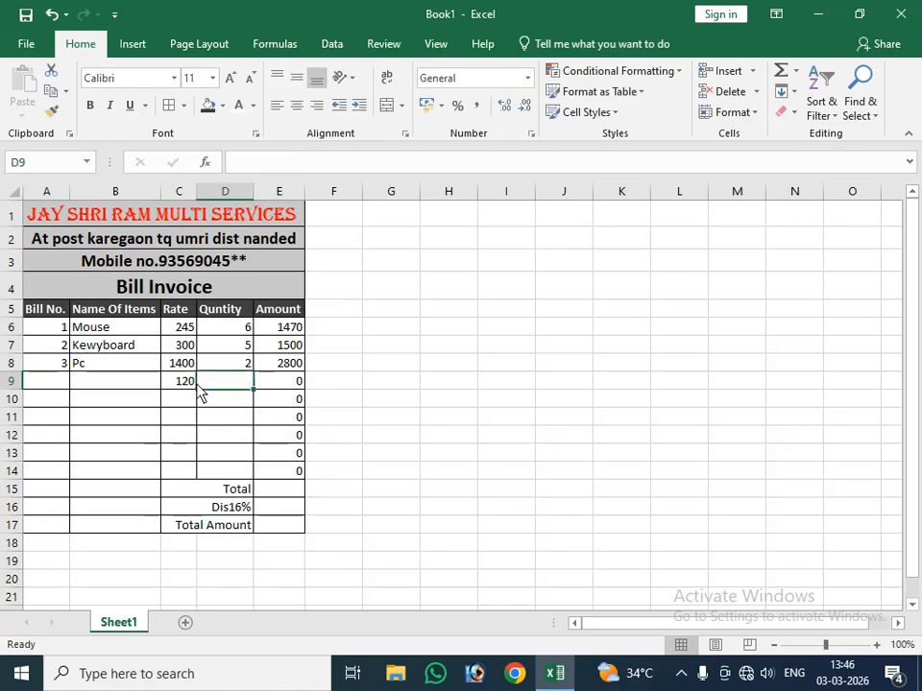
key("Left")
key("Delete")
key("Down")
key("Down")
key("Right")
key("Right")
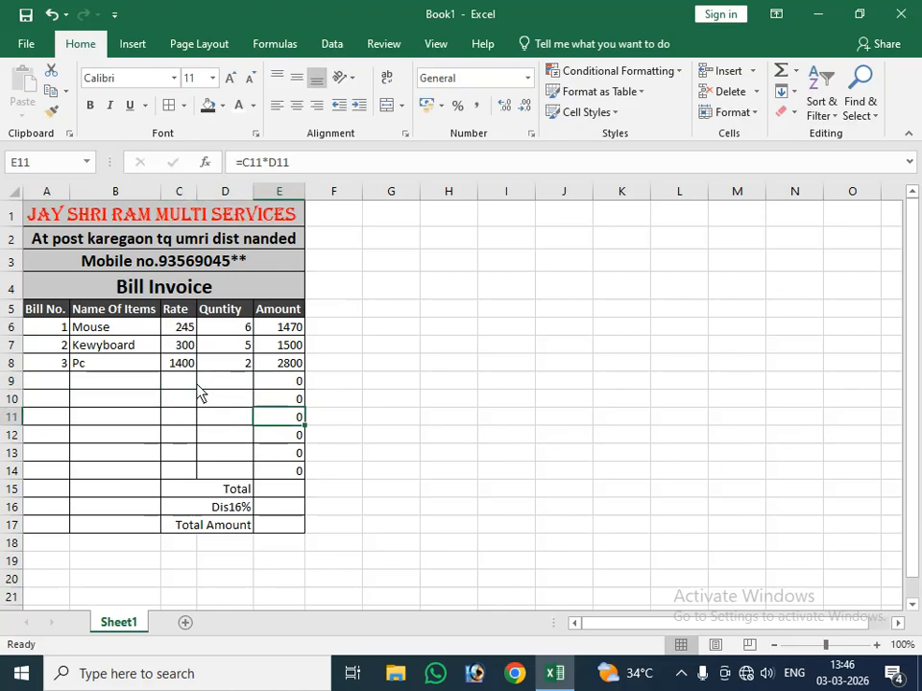
key("Down")
key("Down")
key("Down")
key("Down")
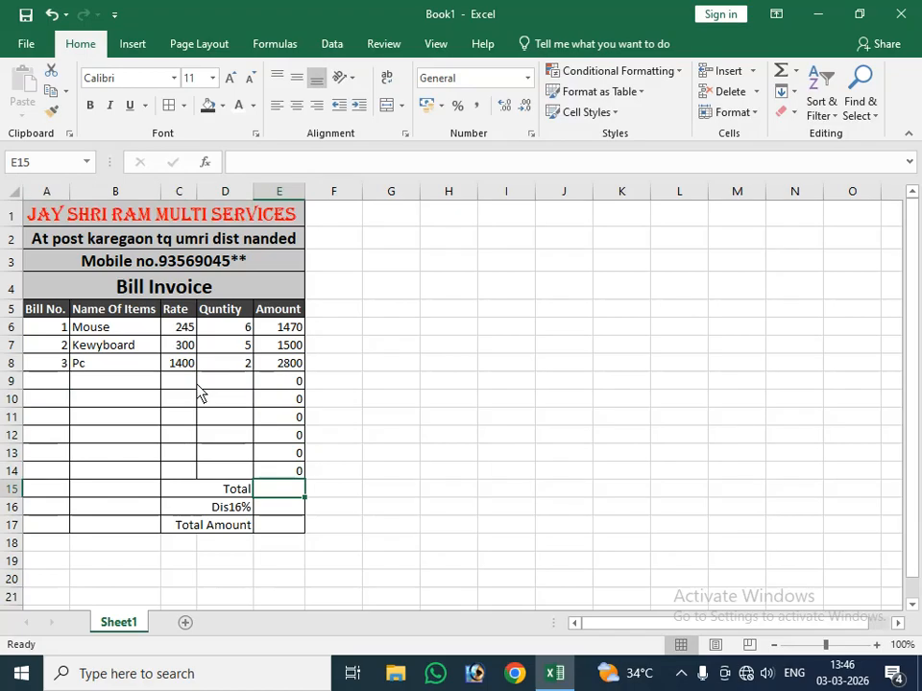
left_click(783, 73)
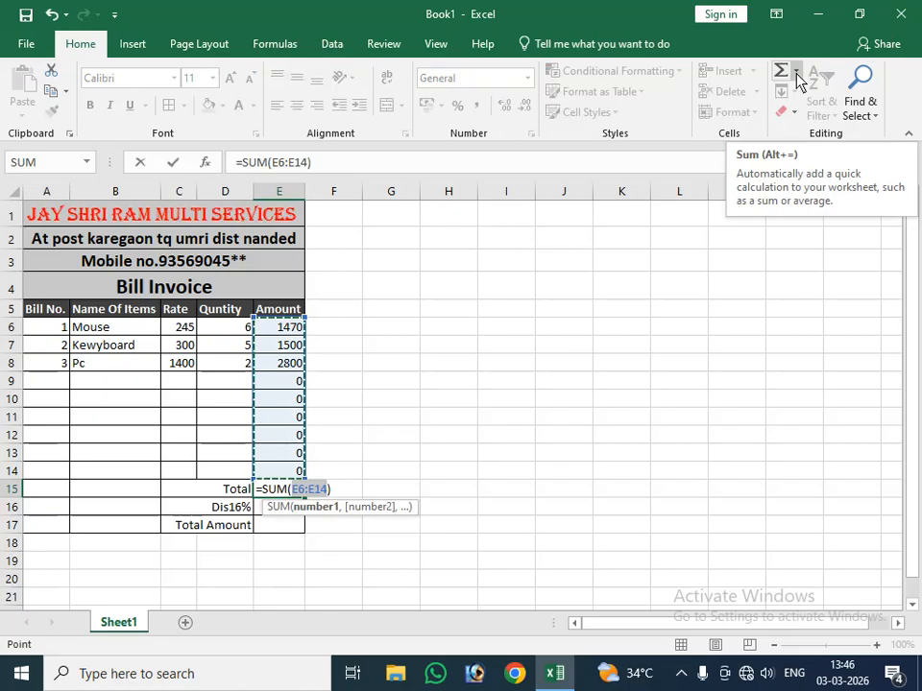
key("Delete")
key("Delete")
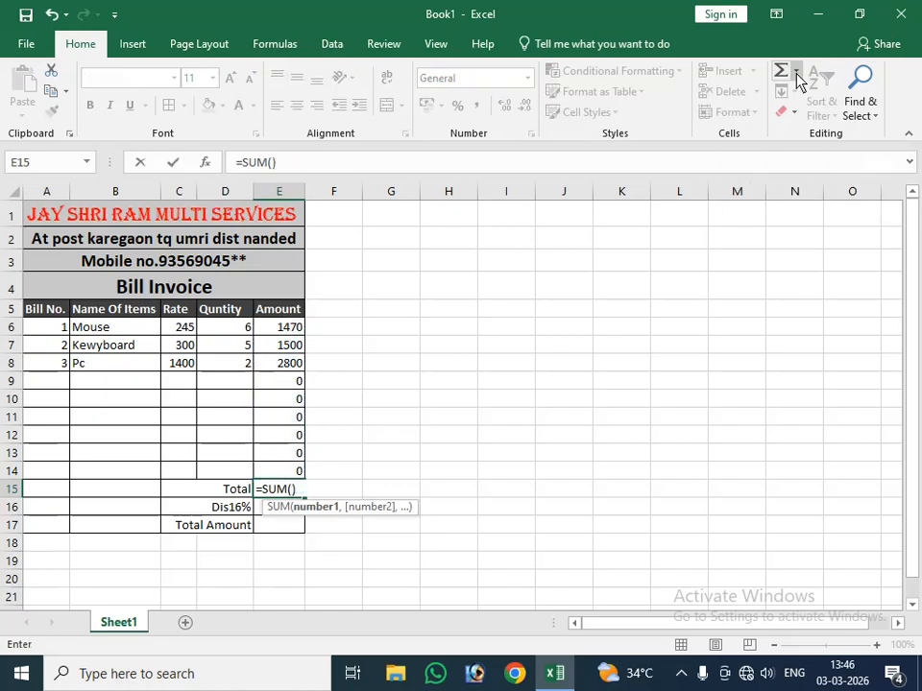
key("BackSpace")
key("BackSpace")
key("BackSpace")
key("BackSpace")
key("BackSpace")
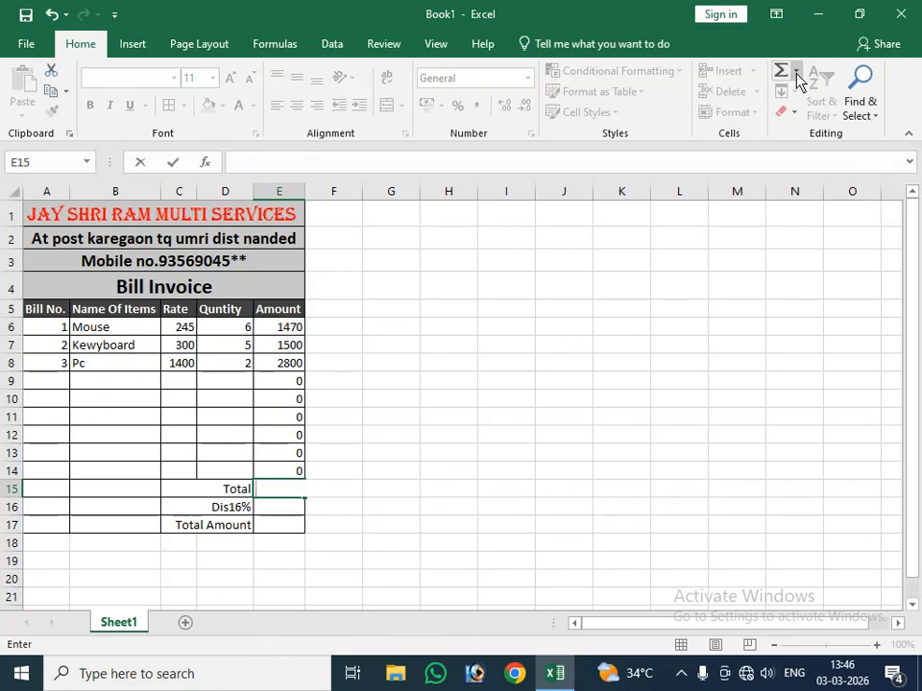
left_click(796, 72)
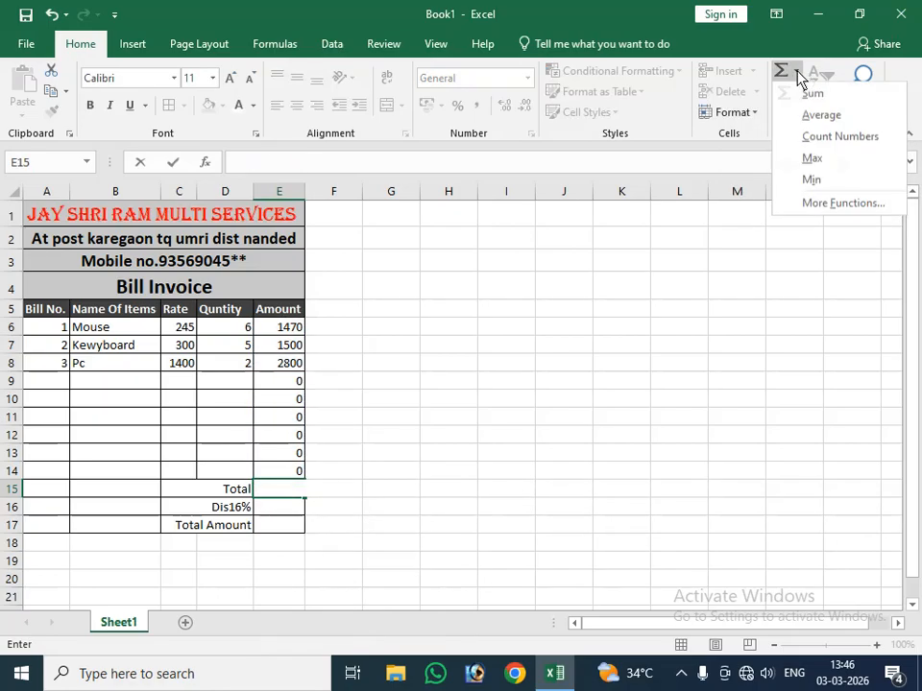
left_click(839, 97)
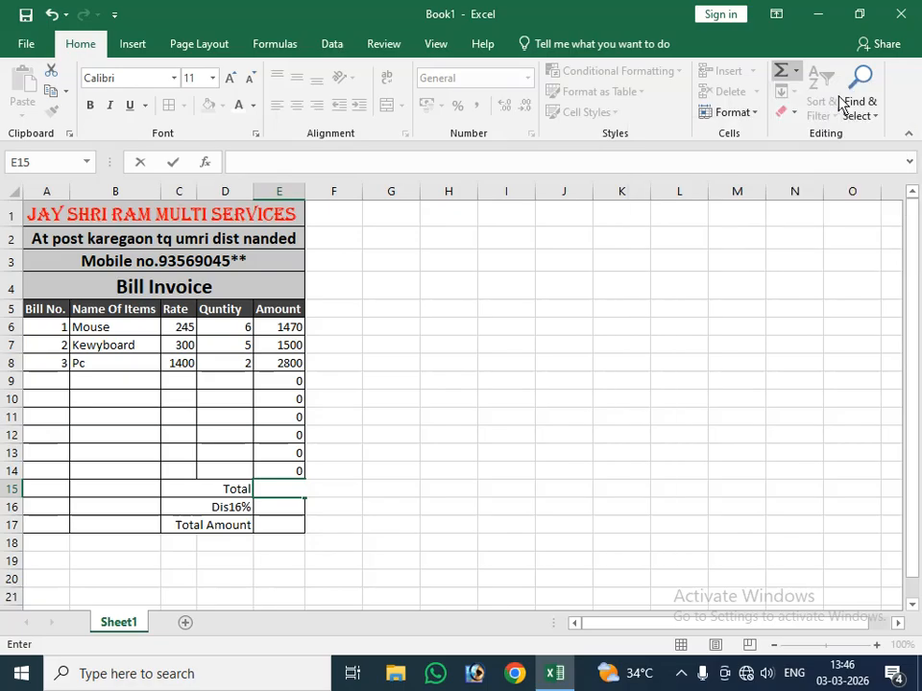
Step: Calculate the invoice total in E15 with the formula =SUM(E6:E14)
left_click(780, 71)
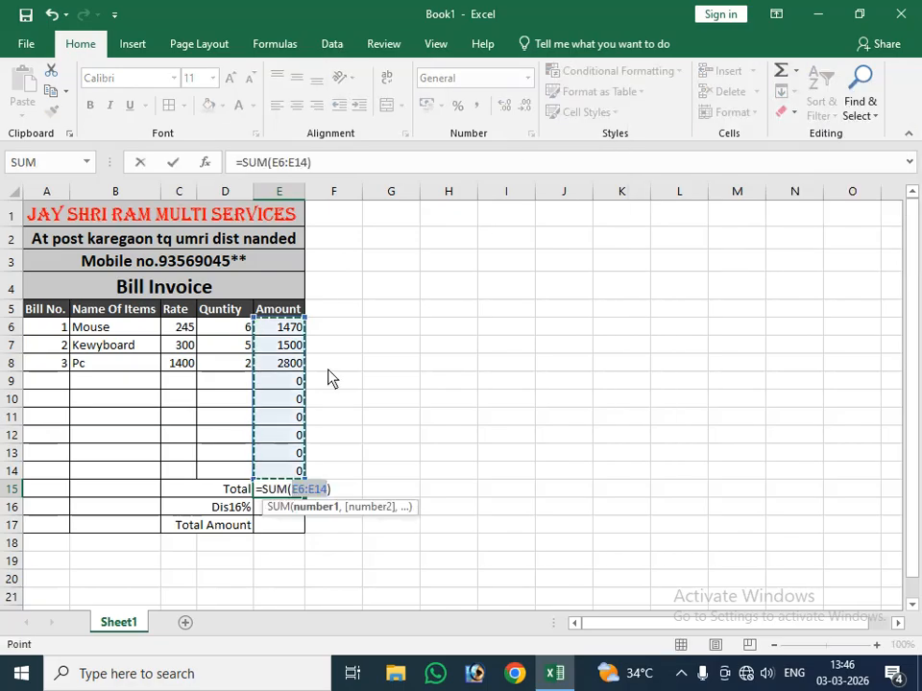
key("Return")
key("Return")
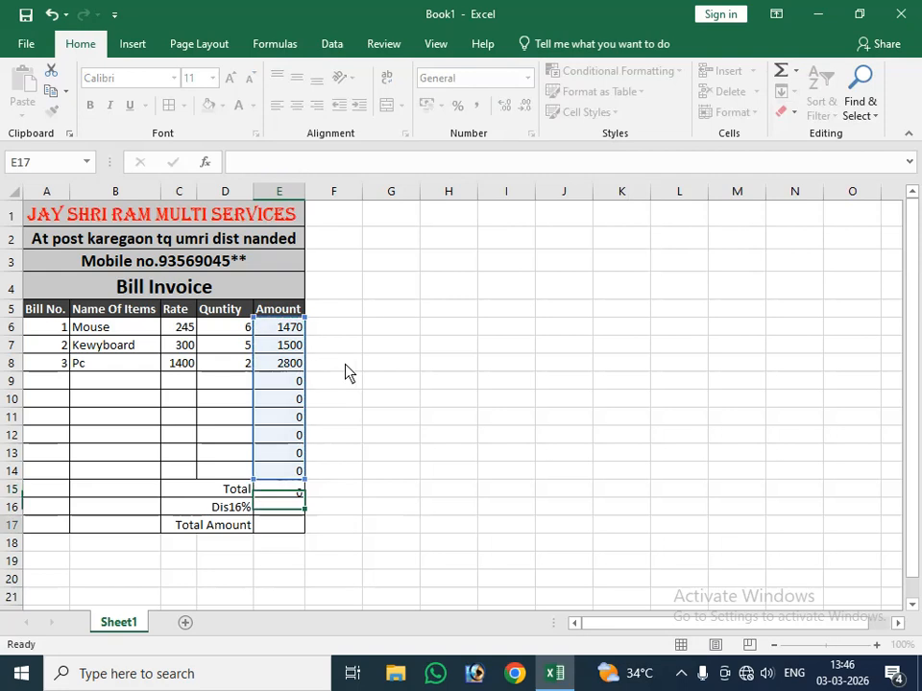
Step: Calculate the 16% discount in E16 with the formula =E15*16/100
left_click(269, 512)
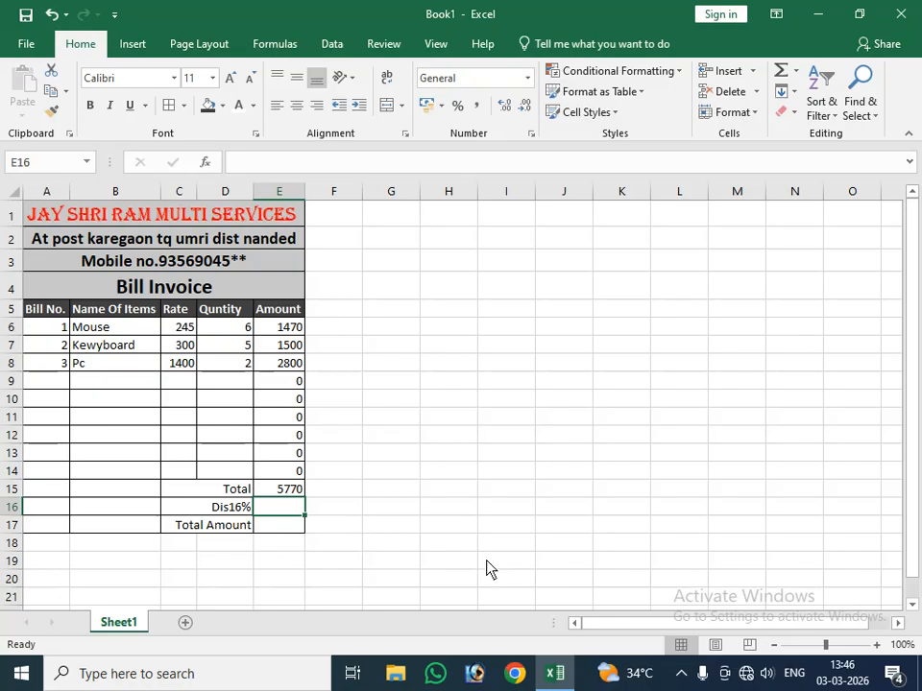
type("=")
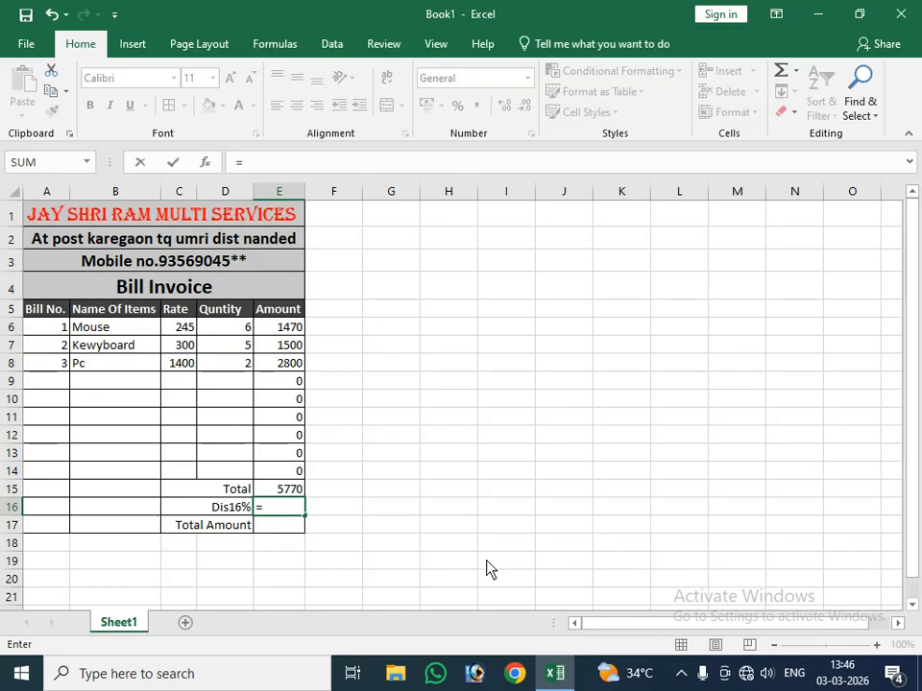
left_click(286, 494)
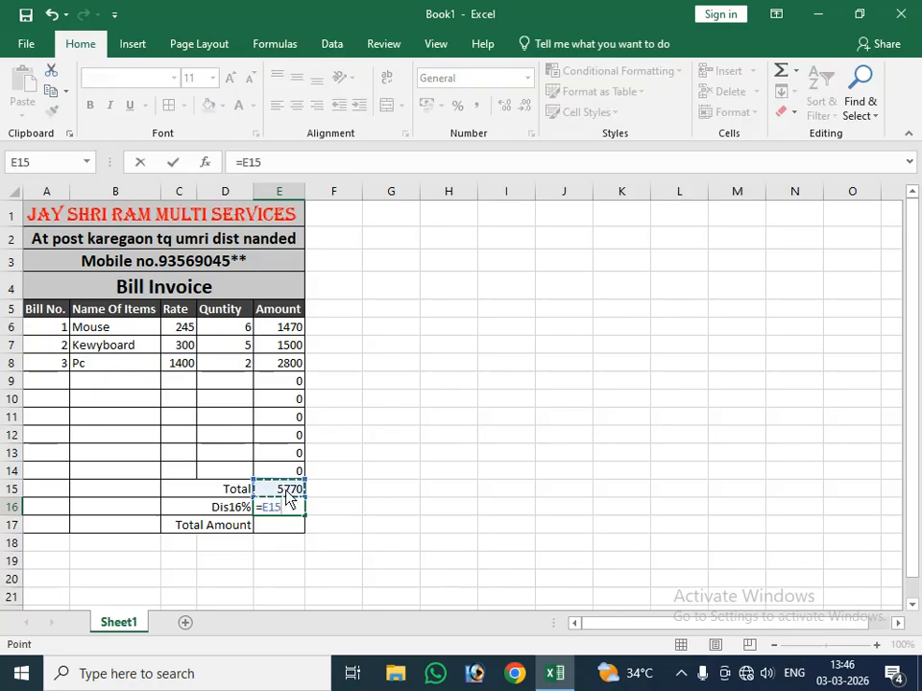
type("-")
key("BackSpace")
type("*")
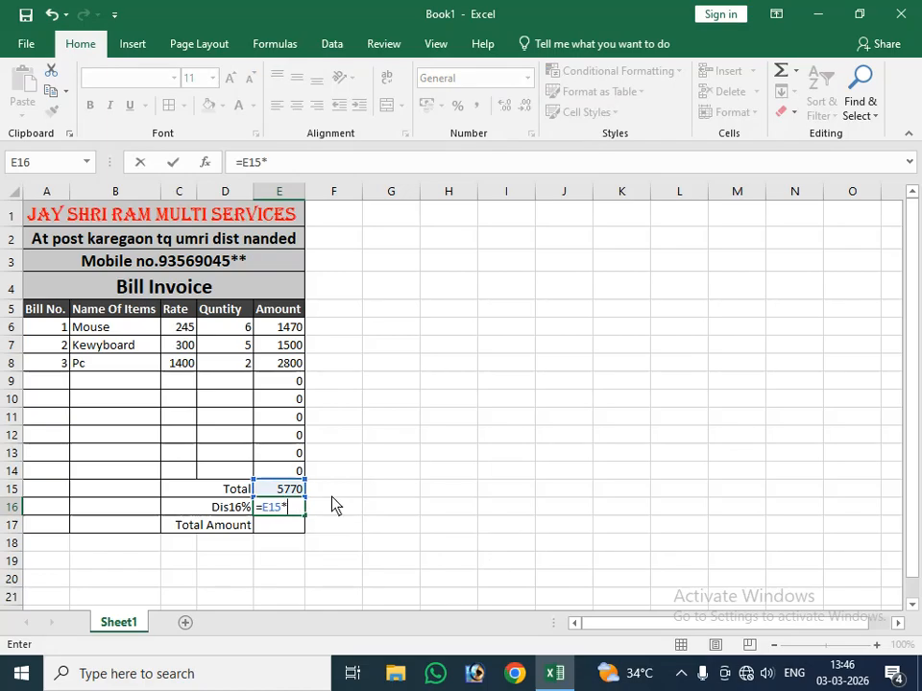
type("16")
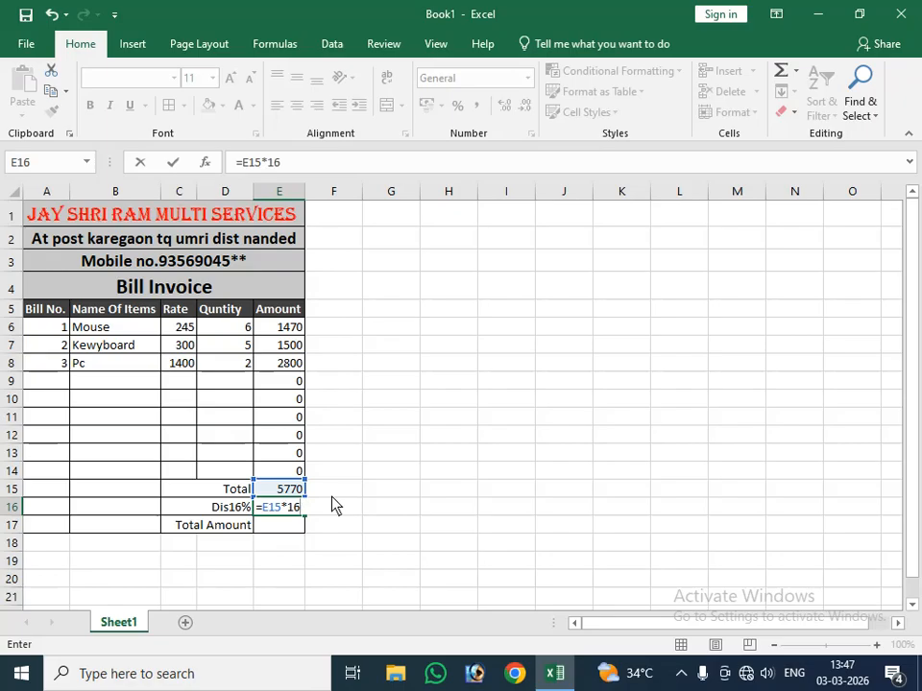
type("/100.")
key("Return")
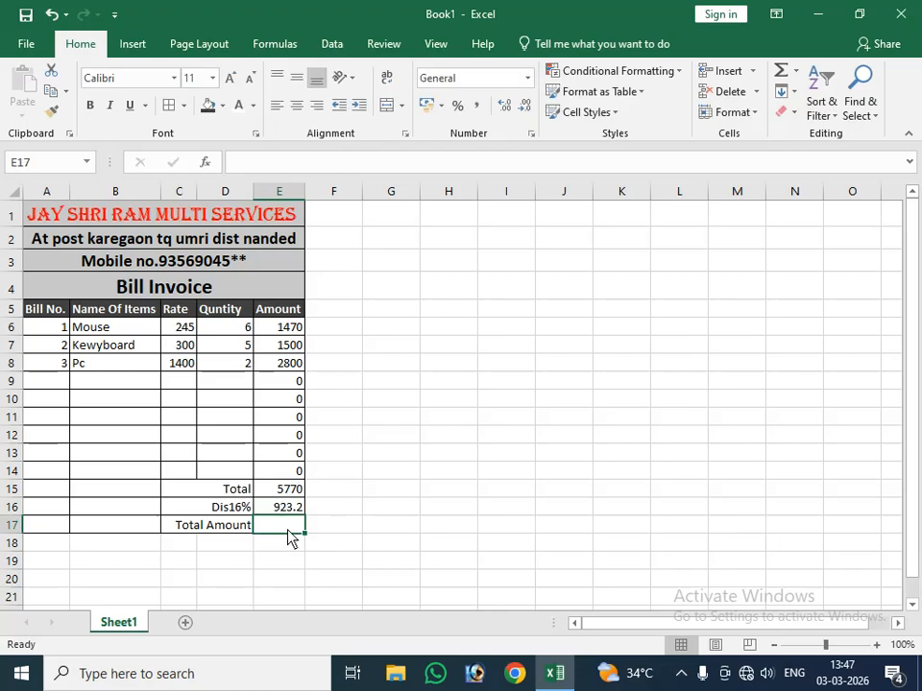
Step: Calculate the final total amount in E17 by subtracting the discount from the total with =E15-E16
type("=")
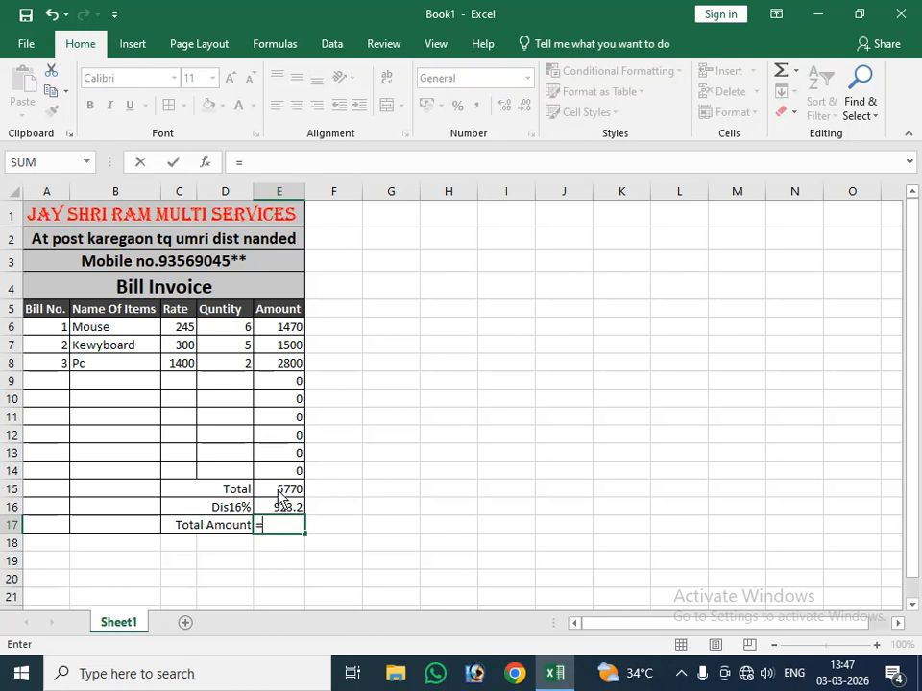
left_click(281, 491)
type("-")
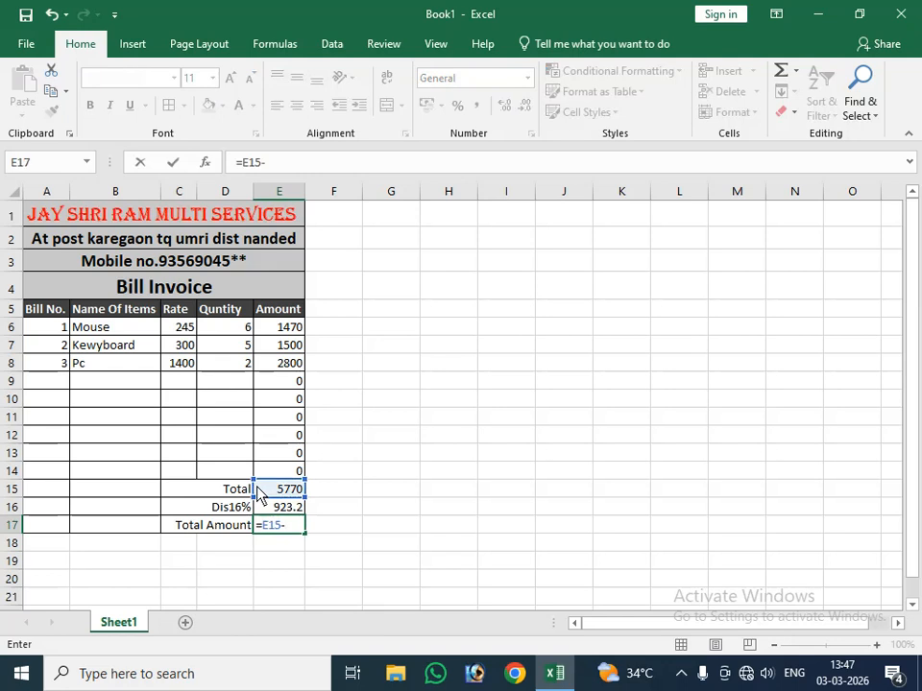
left_click(287, 507)
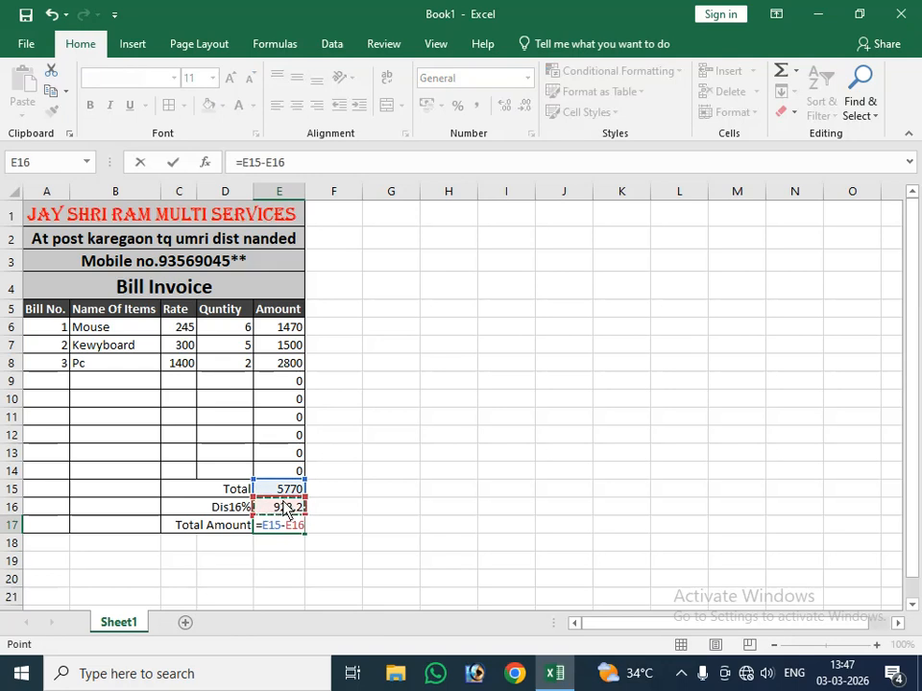
key("Return")
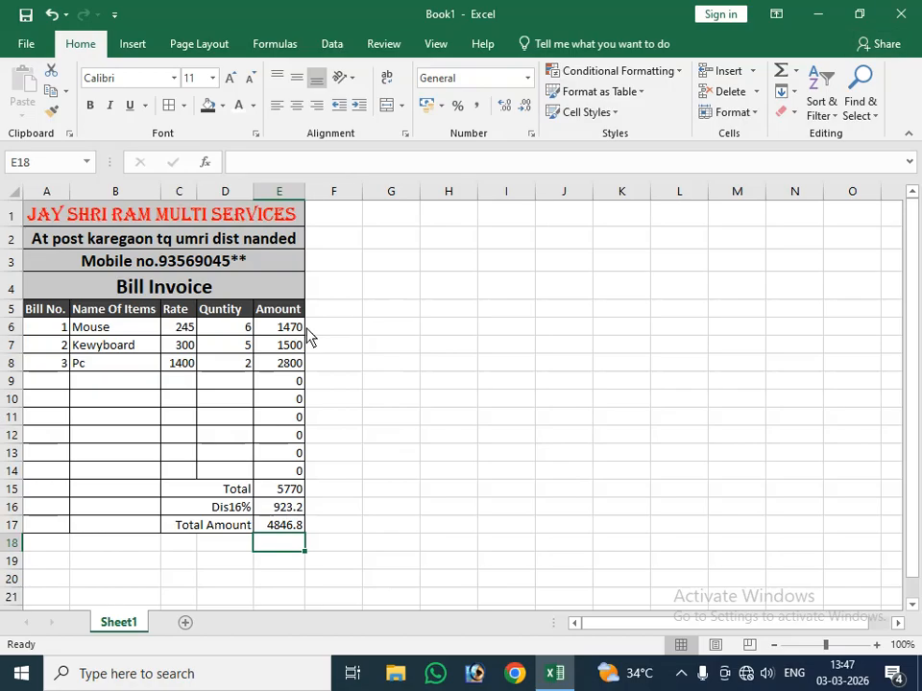
left_click(384, 327)
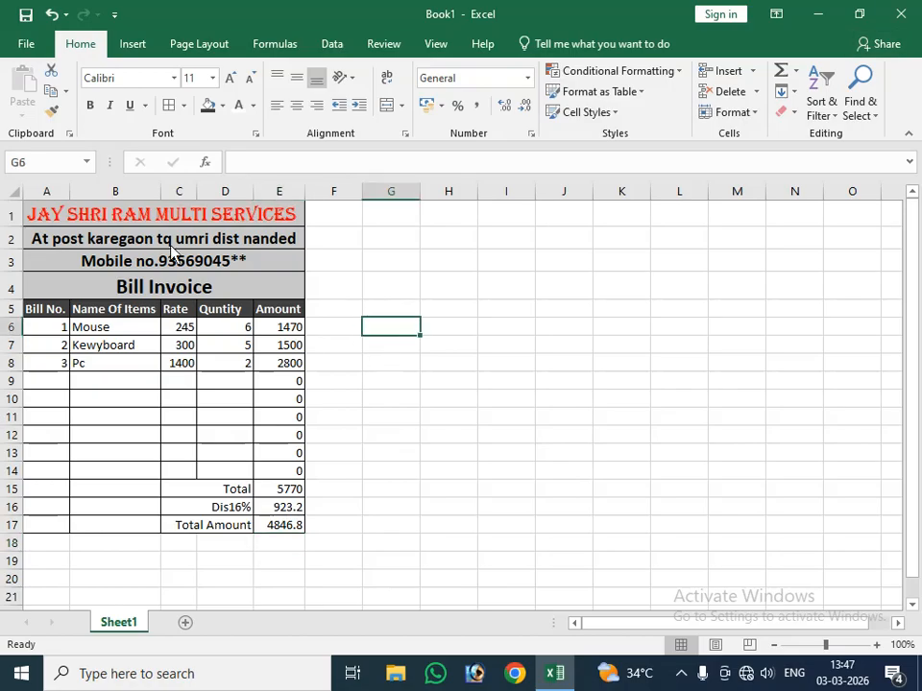